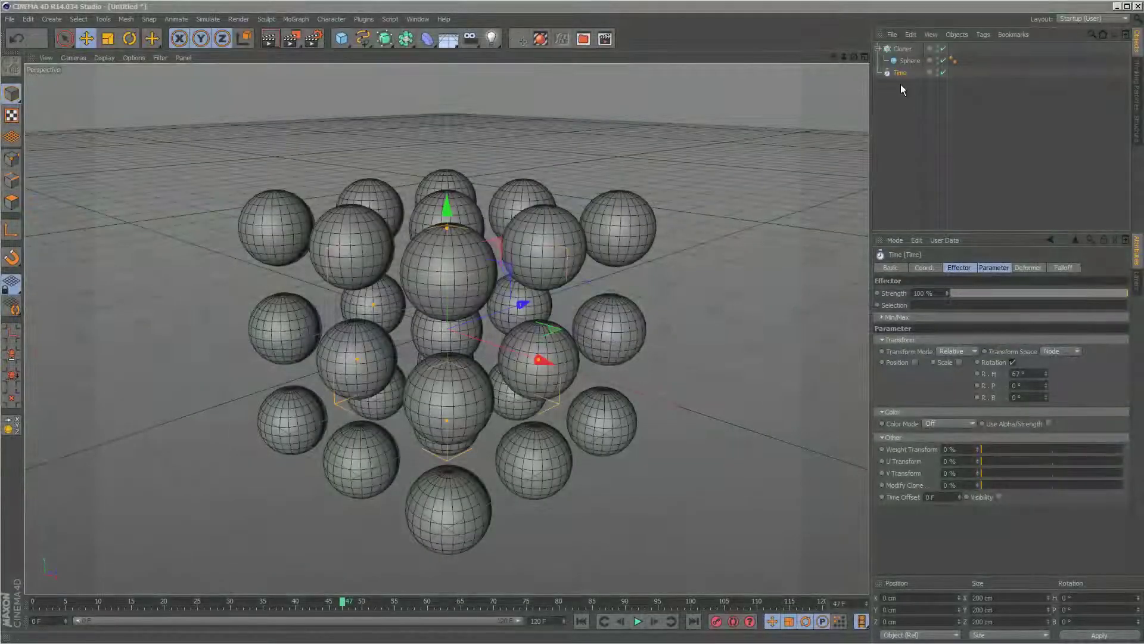
Review the Time effector's Effector, Parameter, Coord., Deformer and Falloff settings, plus the Cloner's object properties
left_click(904, 84)
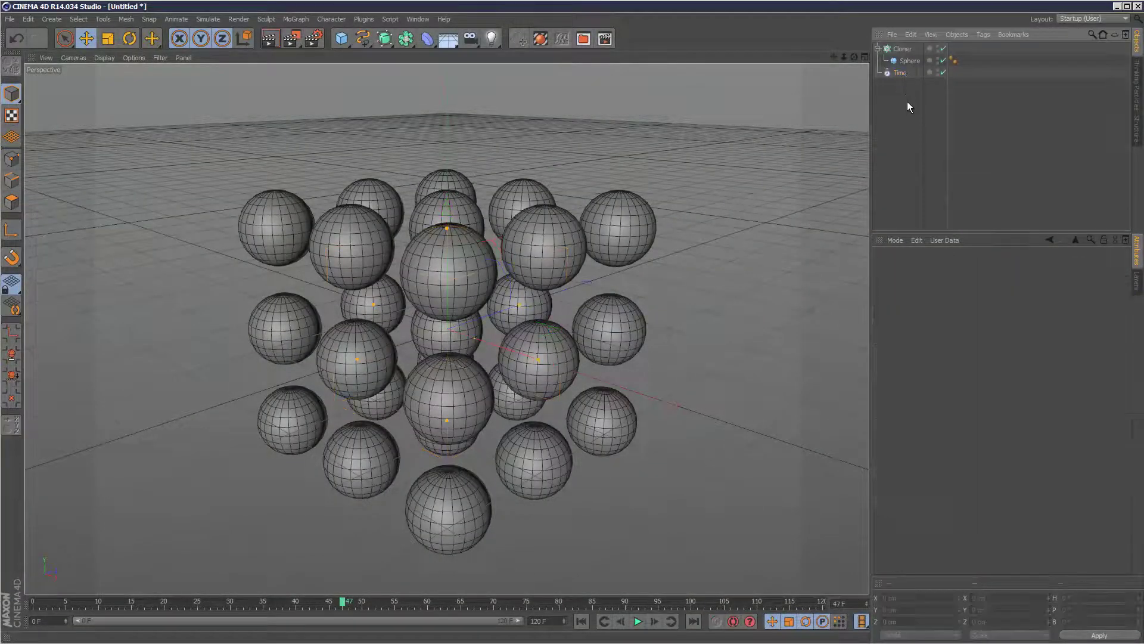
left_click(902, 75)
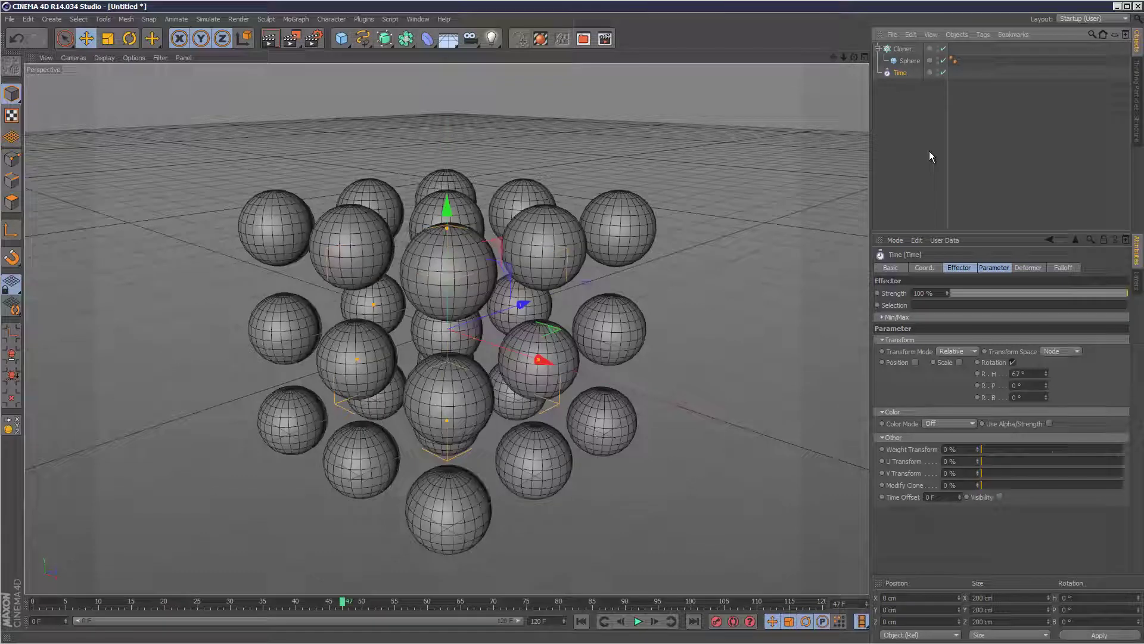
left_click(913, 131)
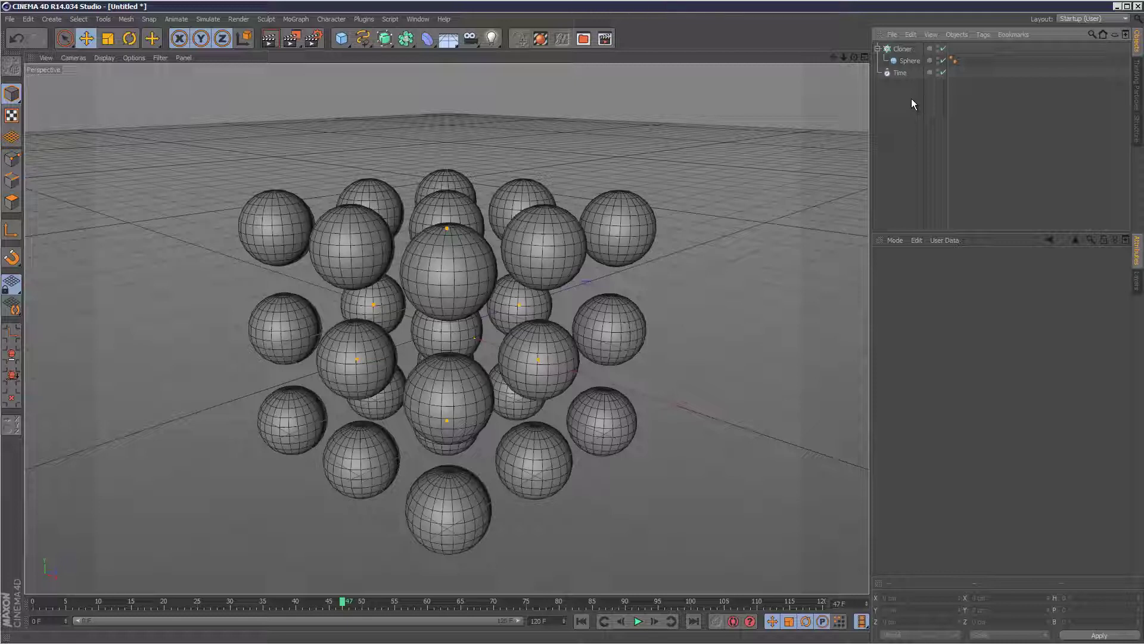
left_click(900, 73)
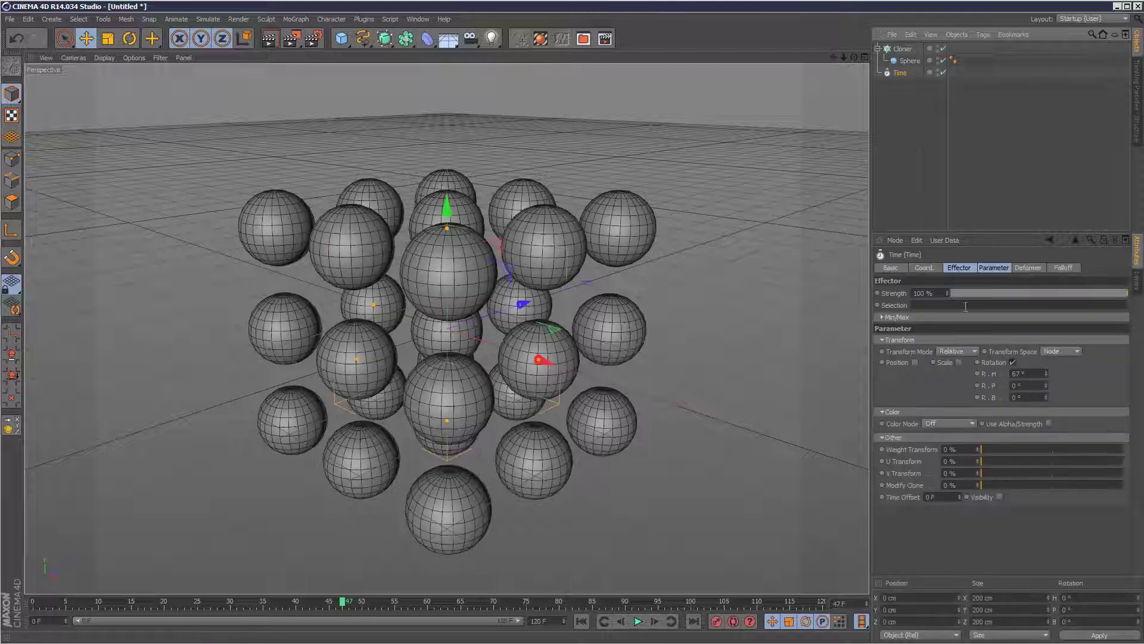
left_click(1021, 269)
left_click(993, 267)
left_click(959, 266)
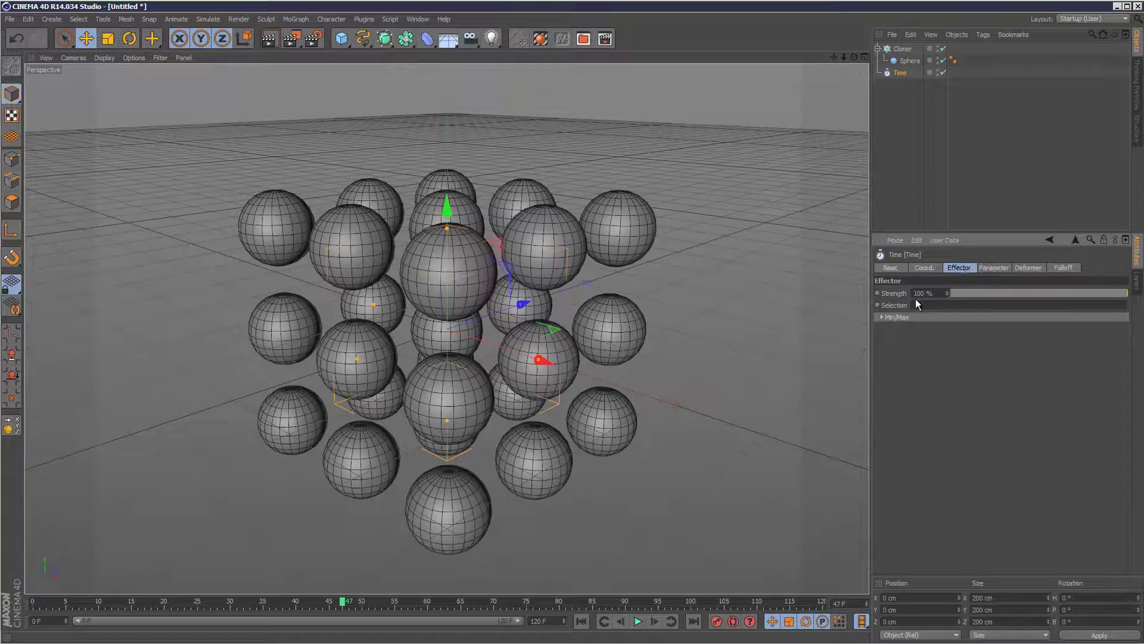
left_click(925, 267)
left_click(1028, 267)
left_click(1057, 266)
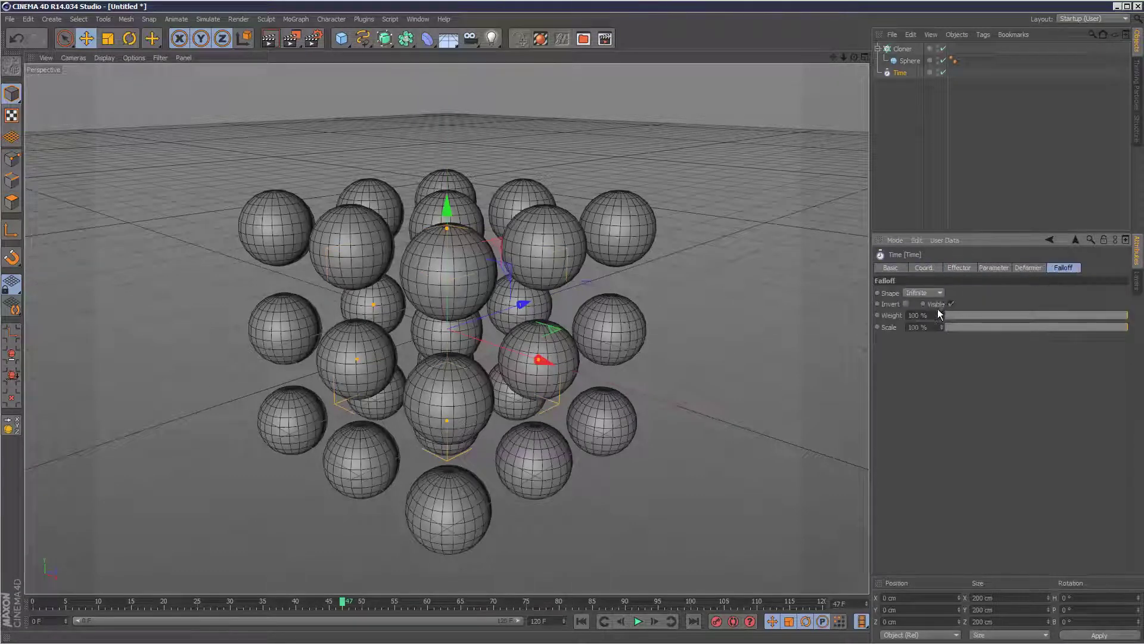
left_click(916, 85)
left_click(902, 48)
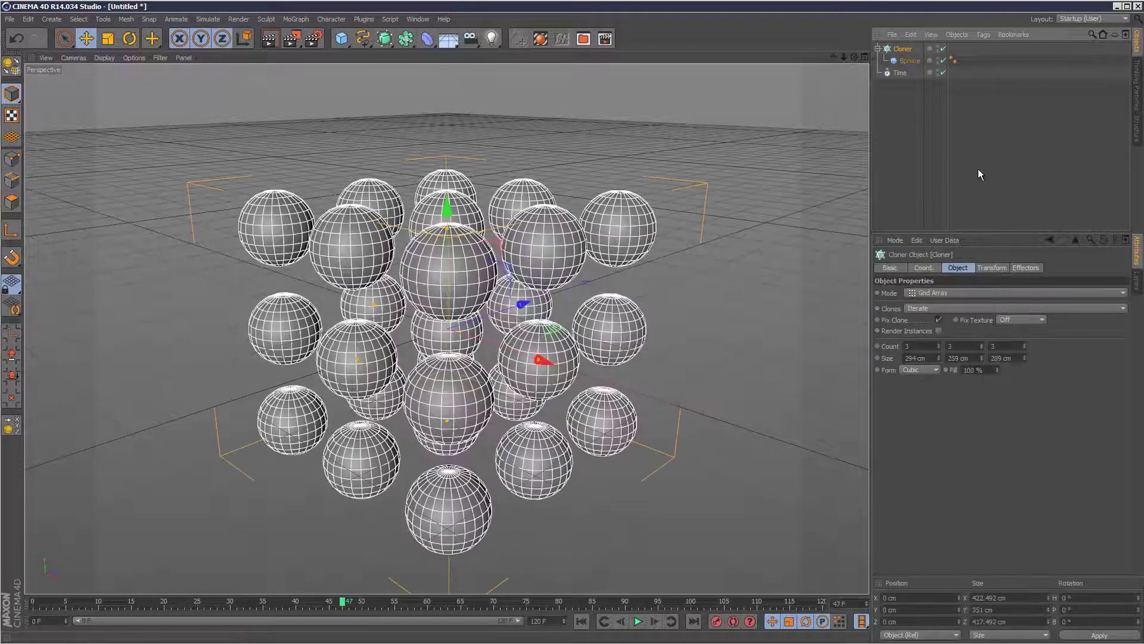
left_click(928, 126)
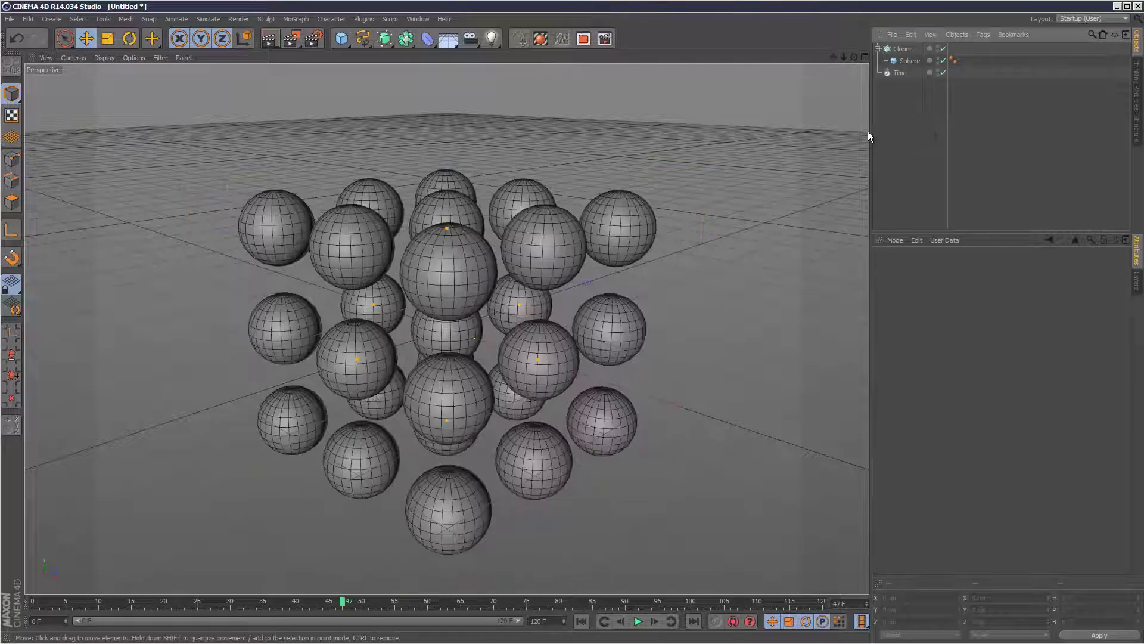
Enter 67° for the Time effector's heading rotation (R.H) and preview the animation
left_click(901, 71)
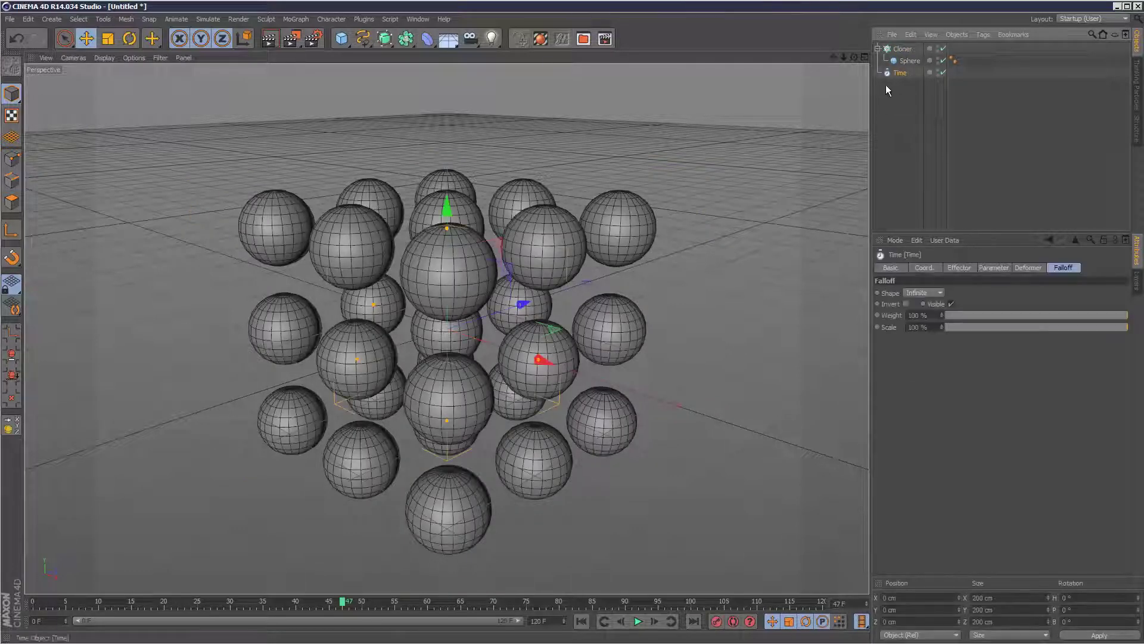
left_click(992, 267)
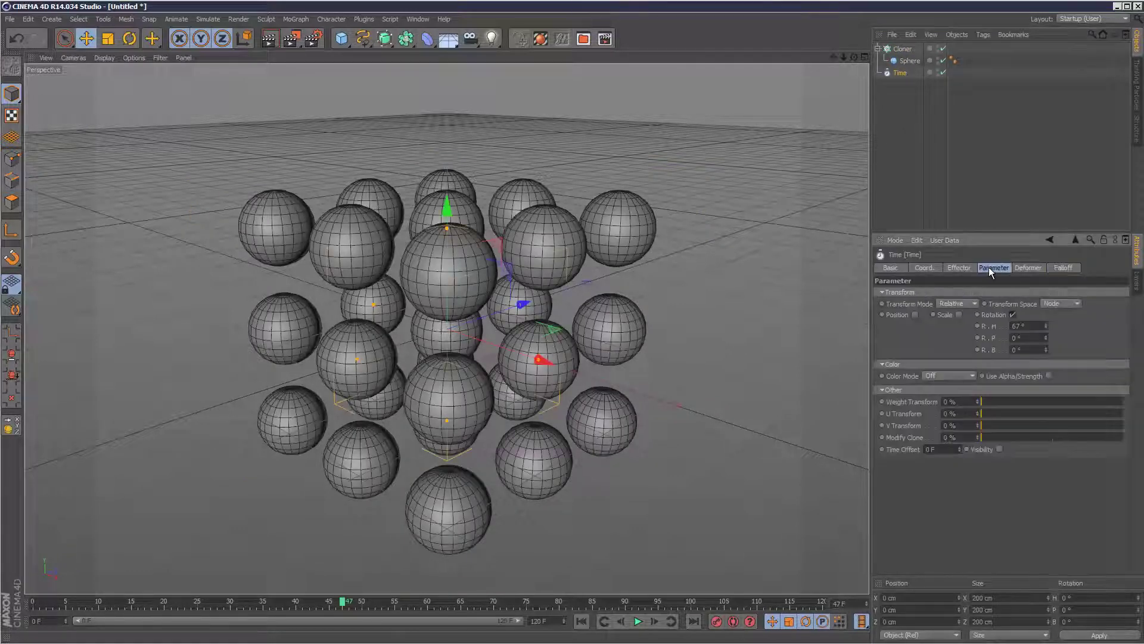
left_click(1021, 327)
type("67")
key("Return")
left_click(637, 621)
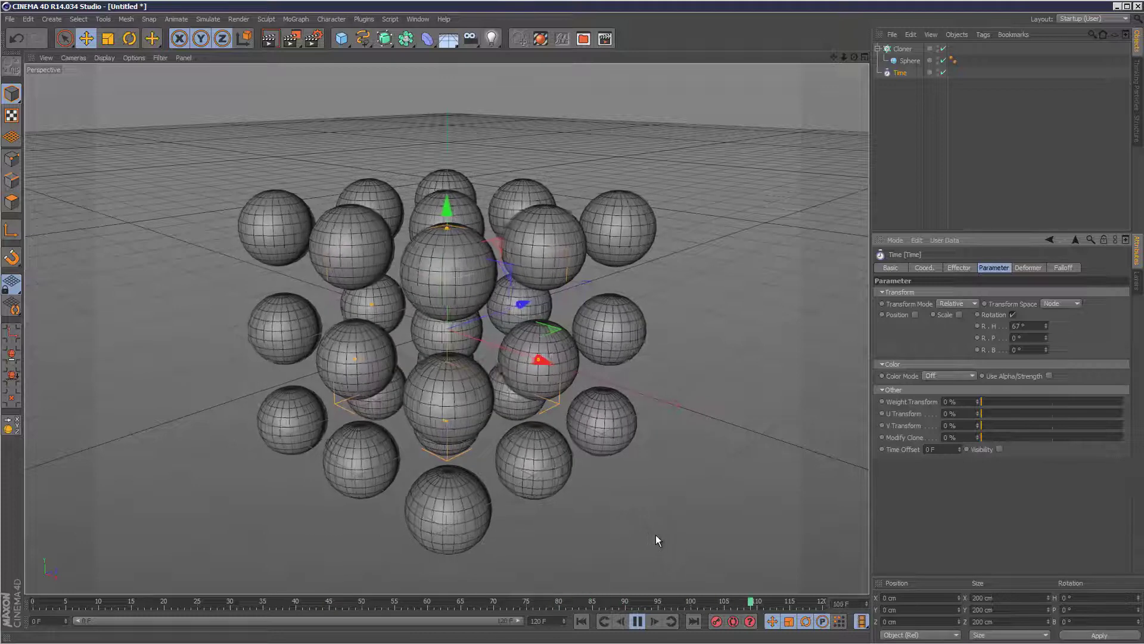
left_click(637, 621)
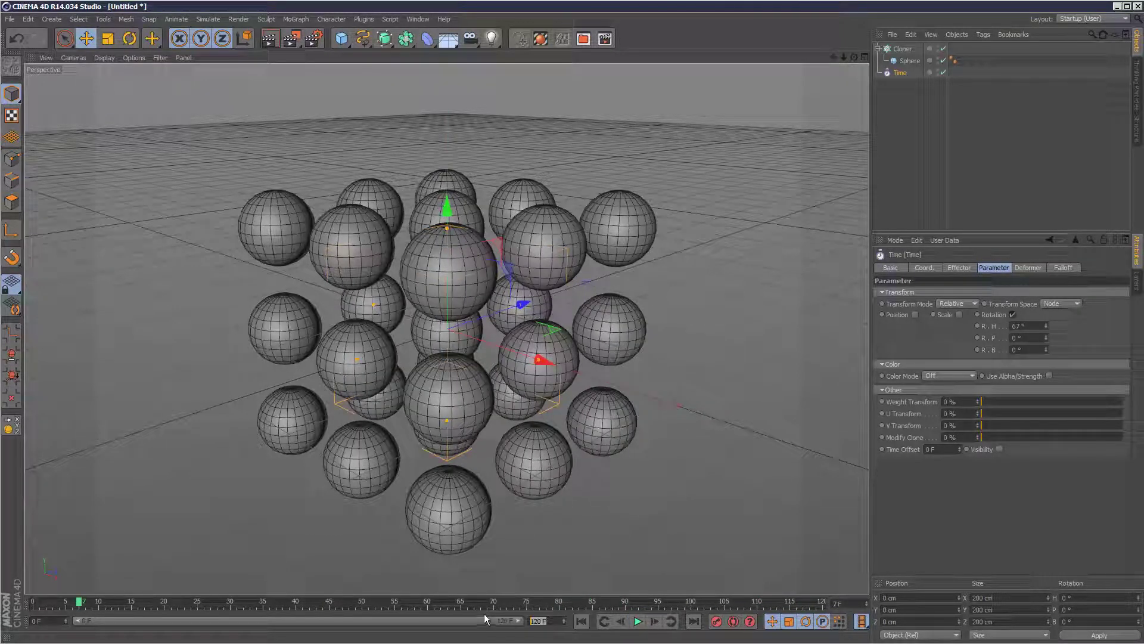
Set the animation's end frame to 300 and extend the preview range to the full length
type("300")
key("Return")
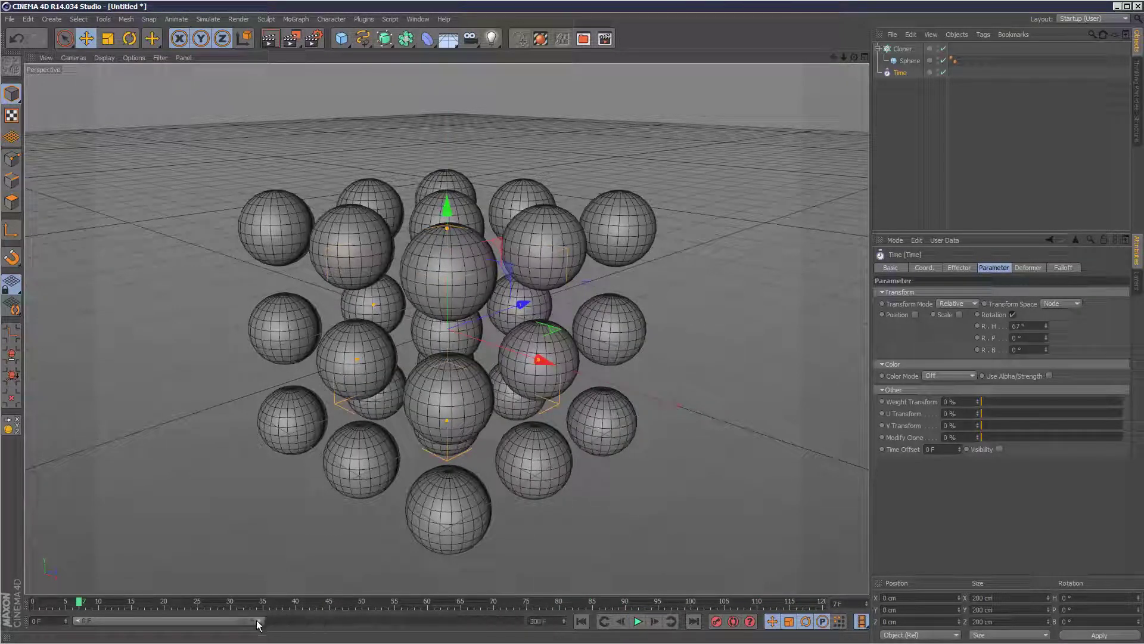
left_click_drag(257, 623, 537, 629)
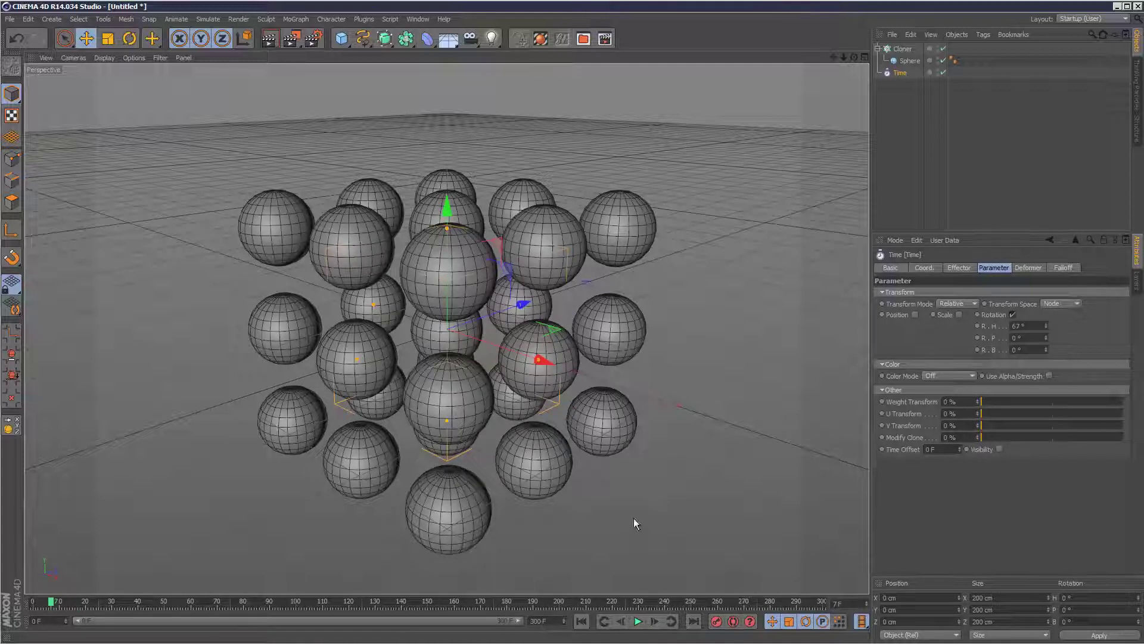
Set the Time effector's heading rotation (R.H) to 14° while the animation plays
left_click(972, 156)
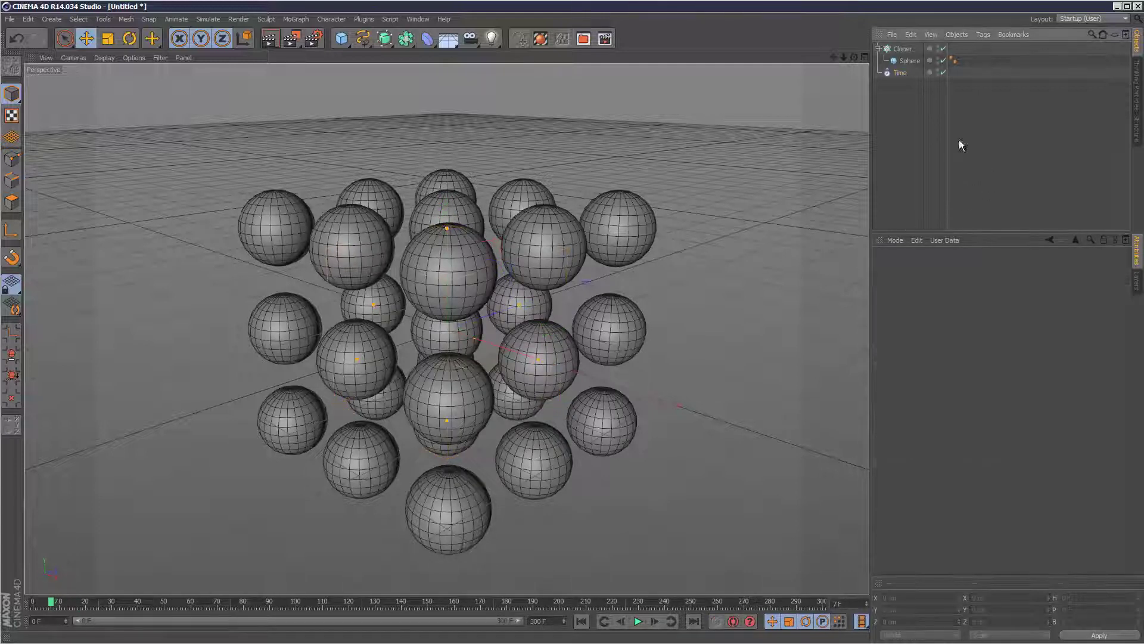
left_click(898, 73)
left_click(638, 621)
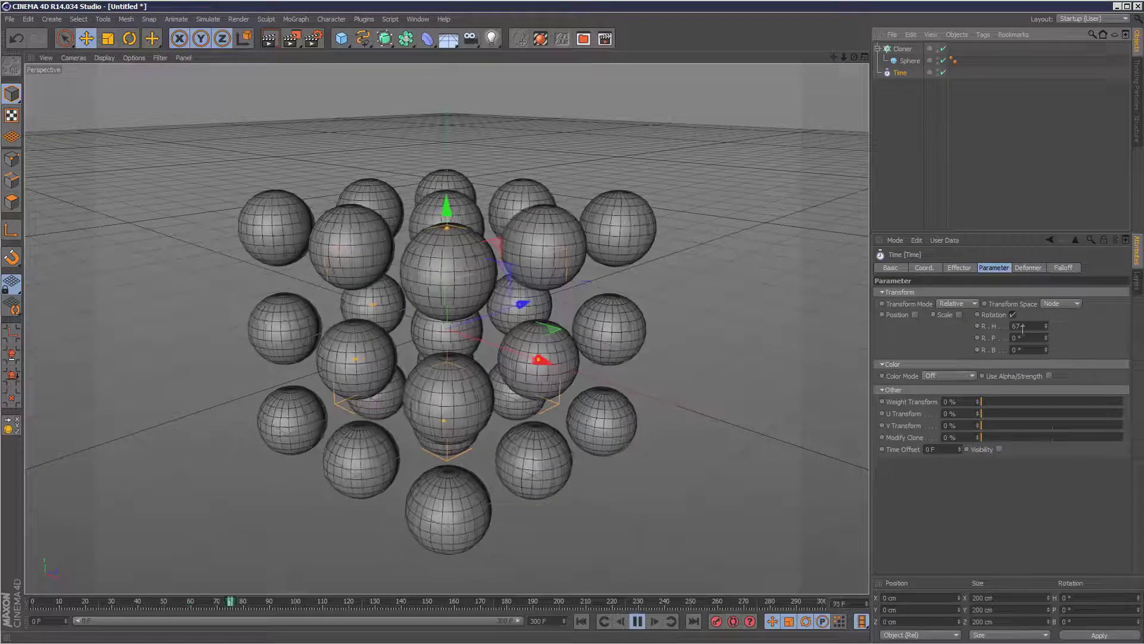
left_click(1045, 327)
type("14")
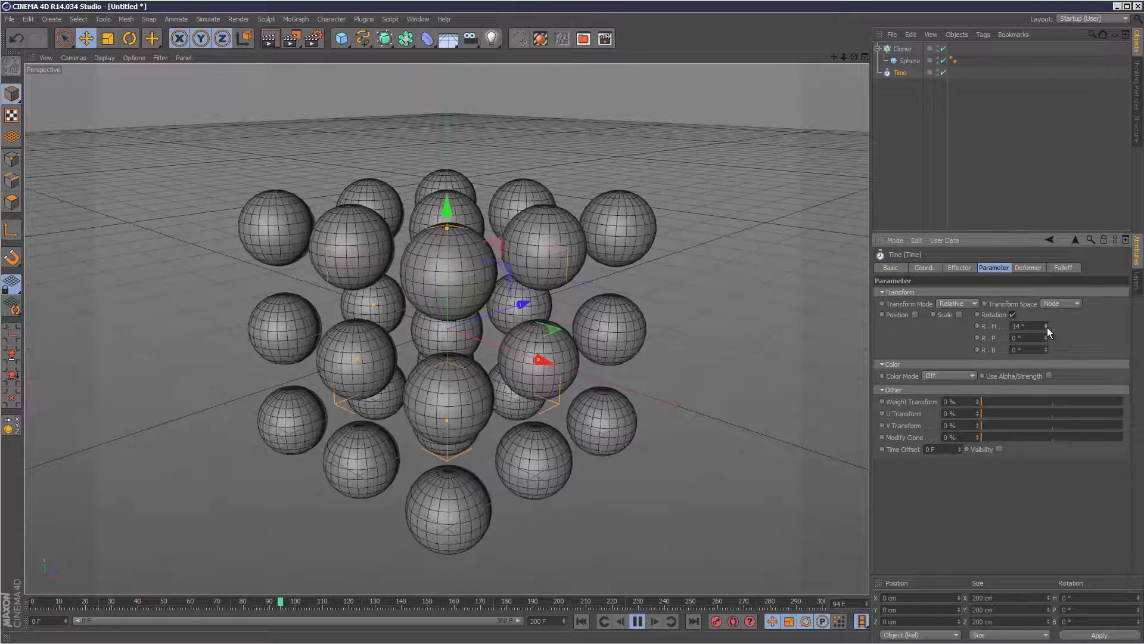
key("Return")
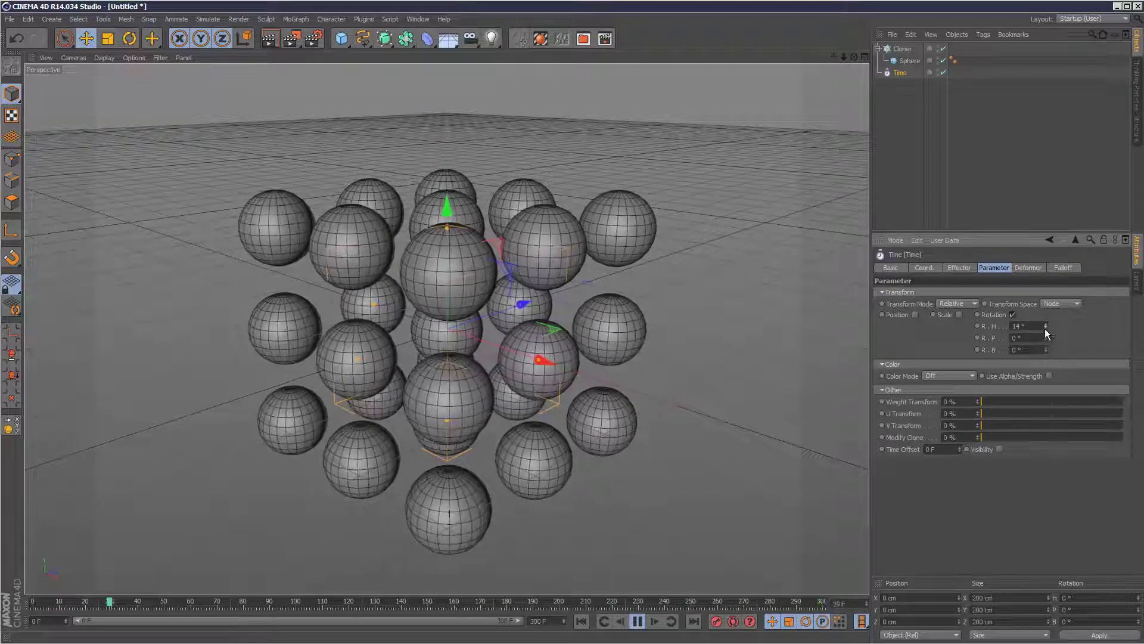
Raise the Time effector's heading rotation (R.H) to 117° during playback, and stop the animation
left_click(1046, 325)
left_click_drag(1046, 324, 1046, 325)
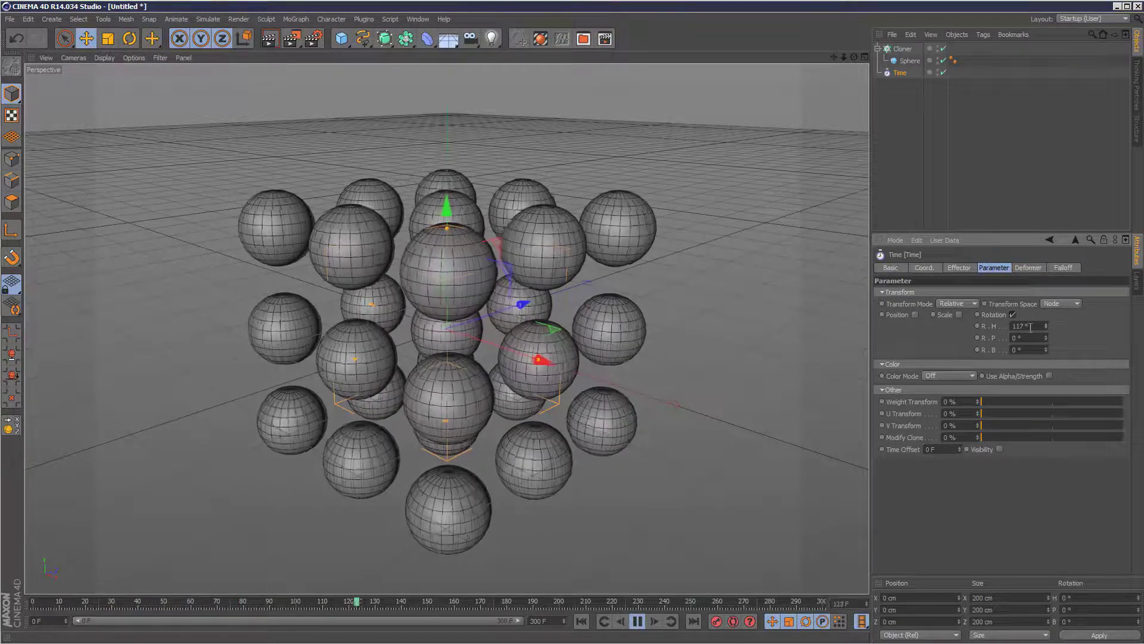
left_click(638, 621)
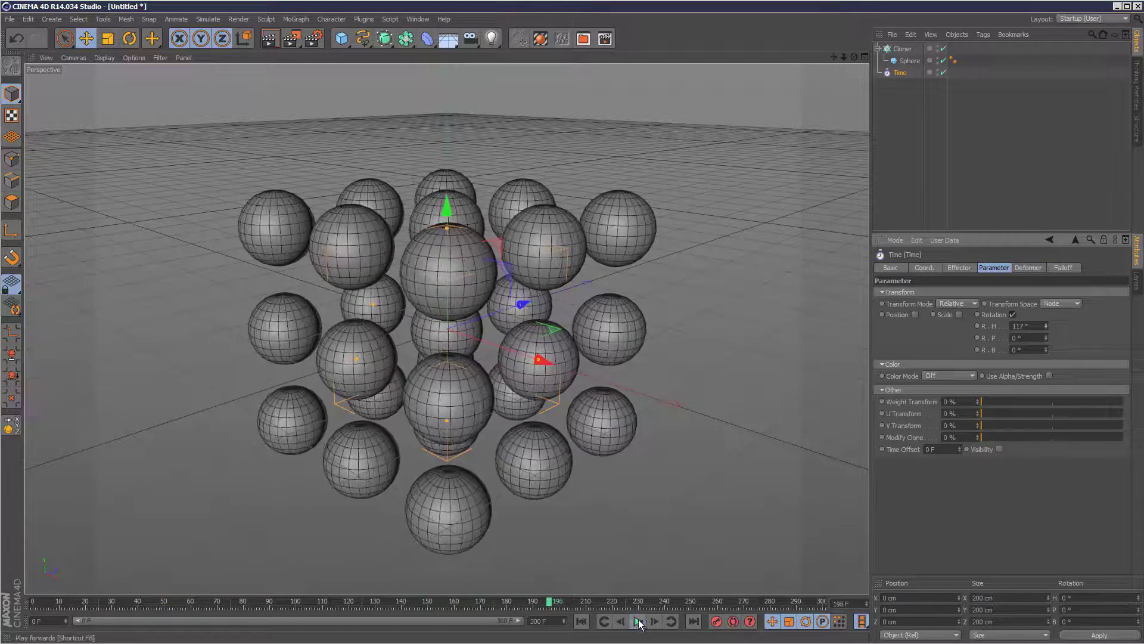
Enable the Time effector's position transform with P.Y at 5 cm and play from the first frame
left_click(914, 314)
left_click_drag(947, 336, 949, 338)
left_click(581, 622)
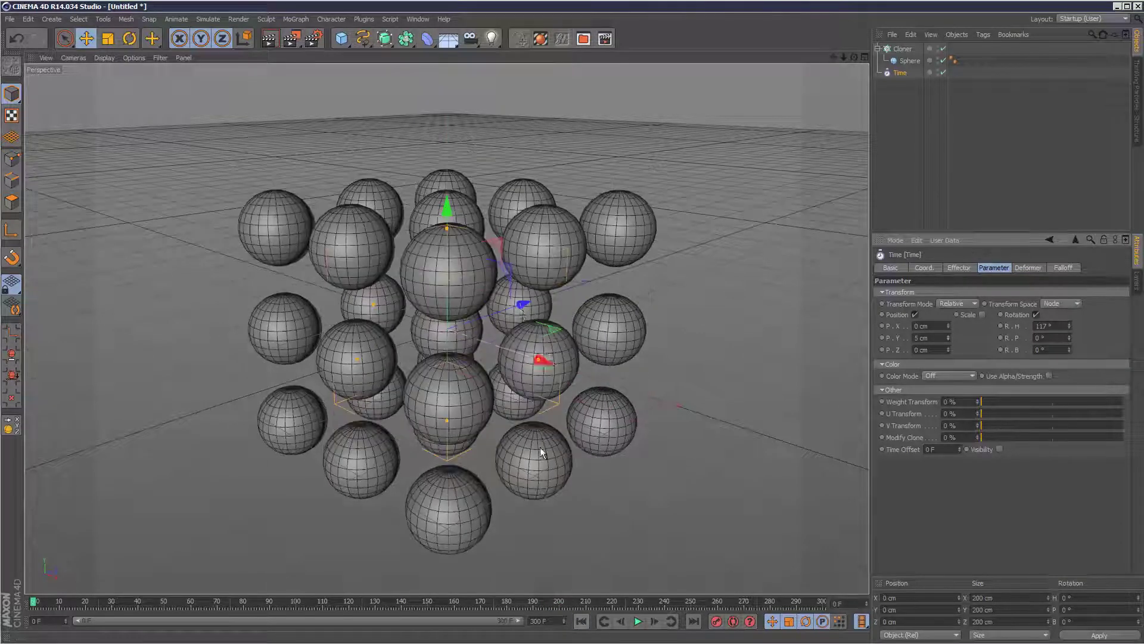
left_click(638, 622)
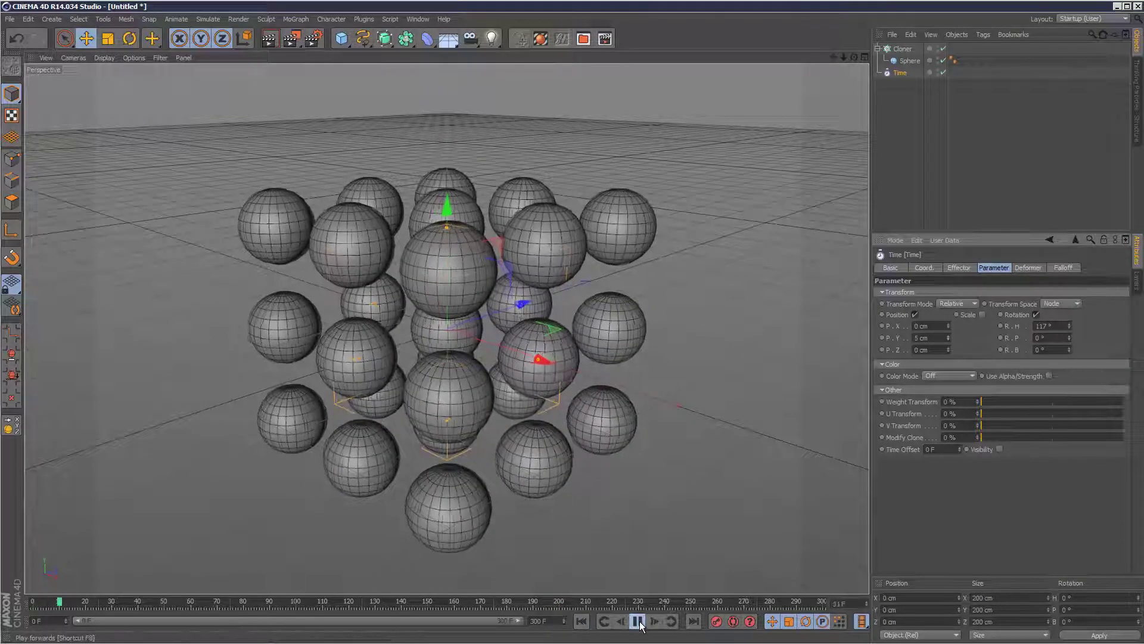
Increase the Time effector's P.Y position to 42 cm during playback, and stop the animation
left_click_drag(949, 337, 947, 337)
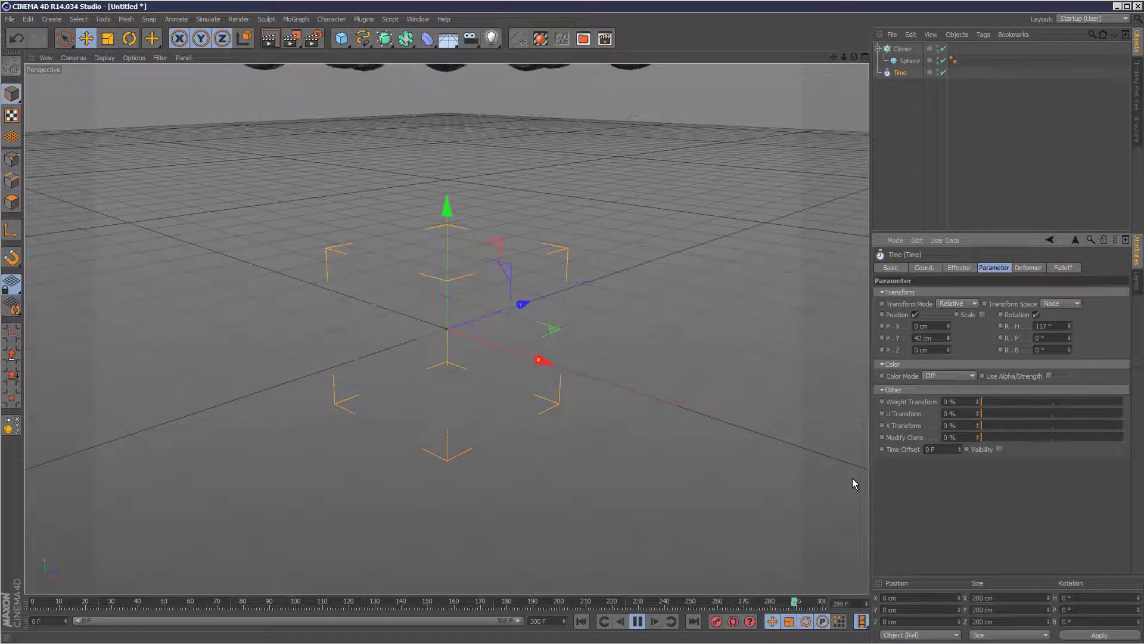
left_click(638, 621)
left_click(947, 152)
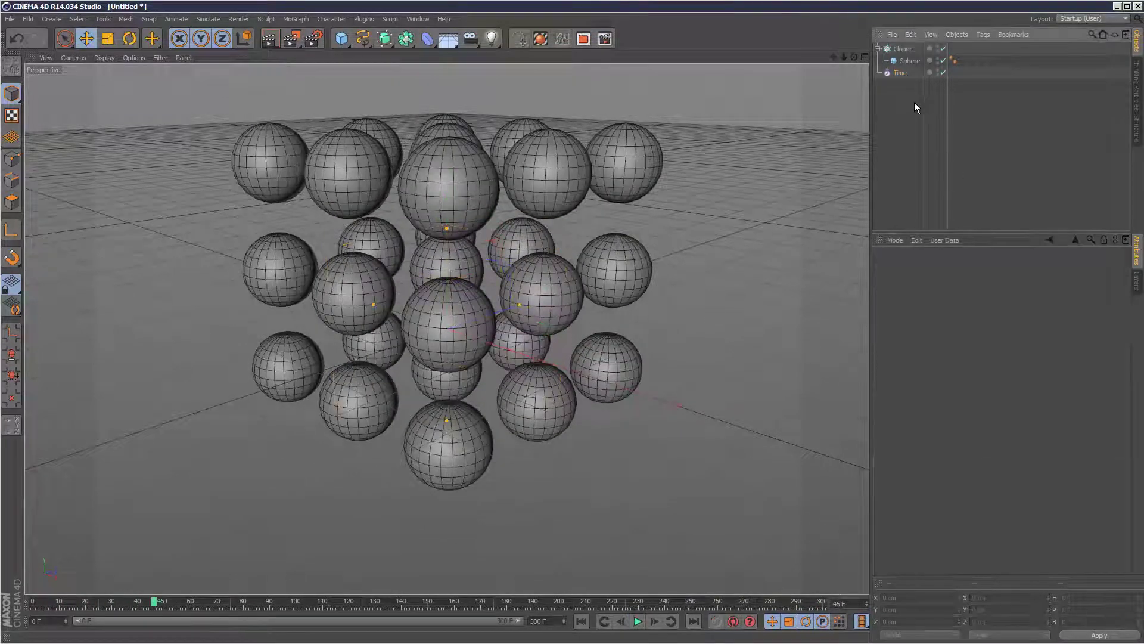
Briefly preview the Time effector's motion on the clones and return to frame 0
left_click(900, 74)
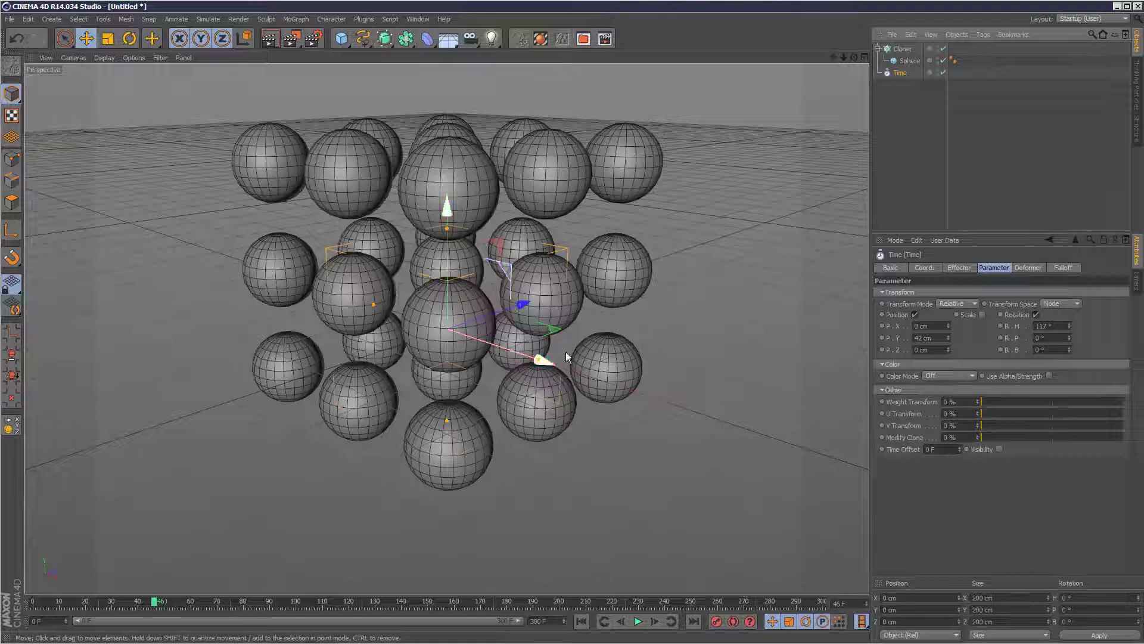
left_click(910, 93)
left_click(900, 72)
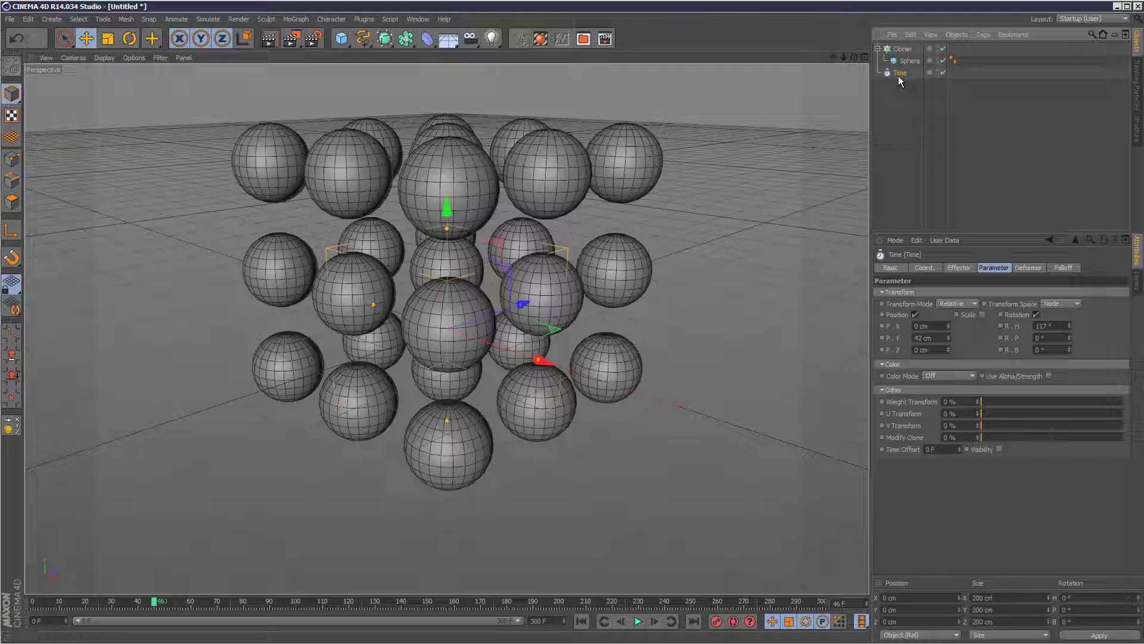
left_click(637, 621)
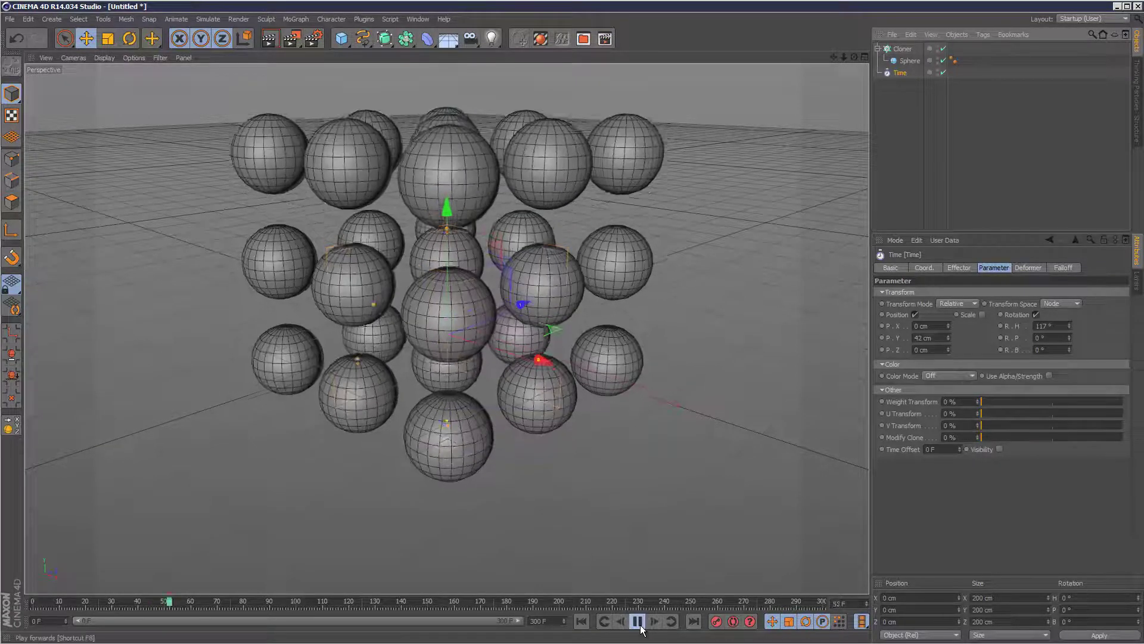
left_click(638, 621)
left_click(581, 621)
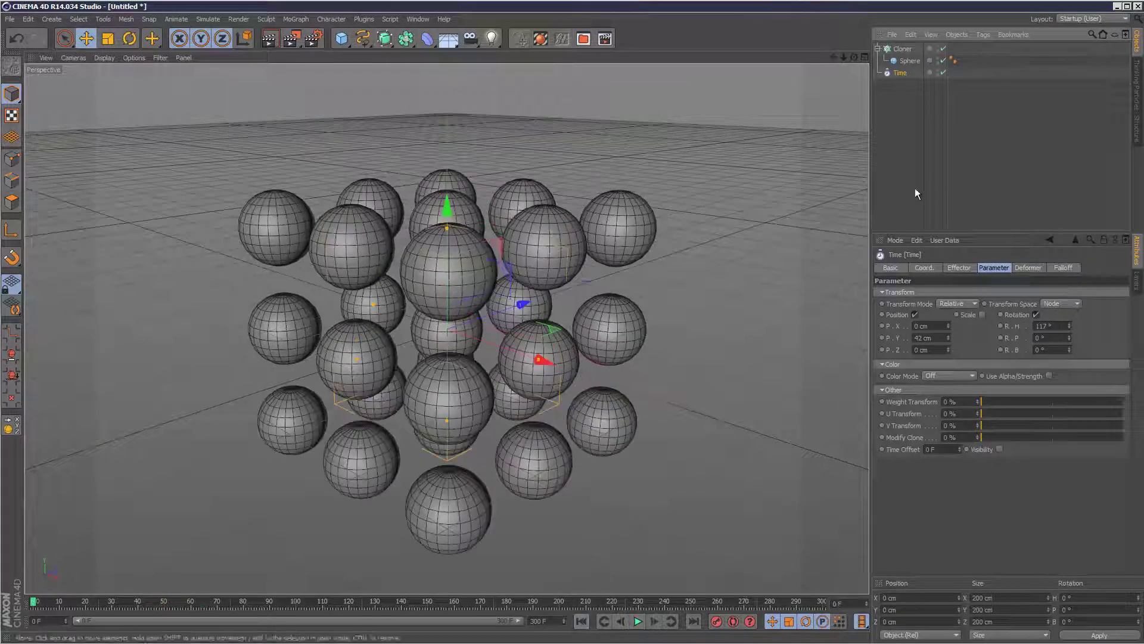
Delete the Time effector and check the Cloner's effectors list
left_click(991, 149)
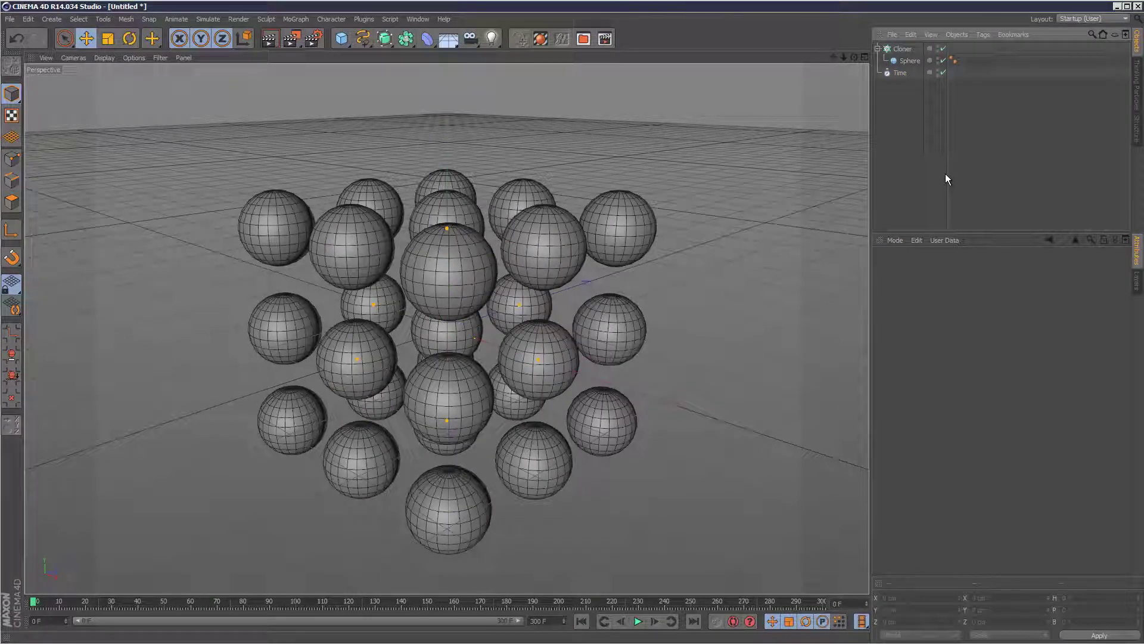
left_click(899, 73)
key("Delete")
left_click(903, 49)
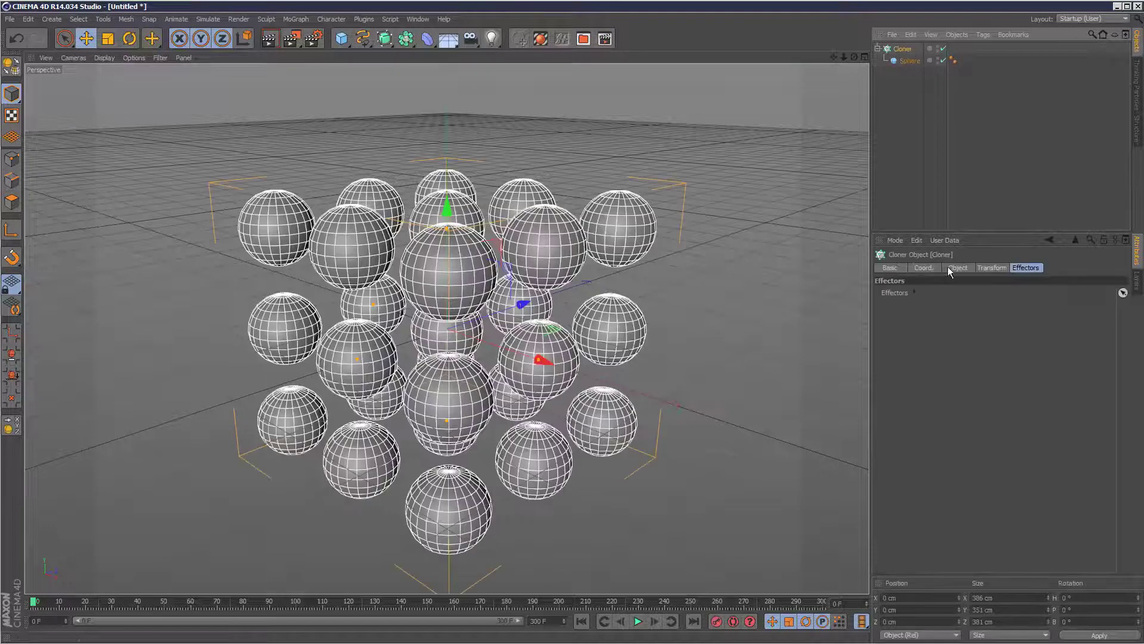
left_click(921, 102)
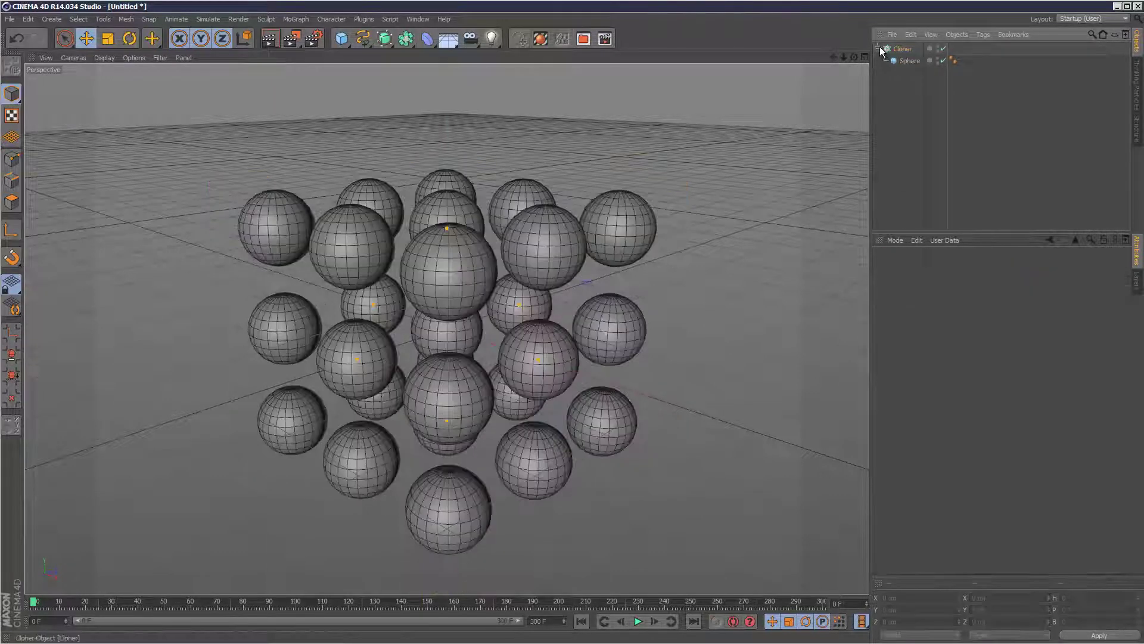
Collapse the Cloner's hierarchy, add a Random effector to the Cloner and inspect its effectors list
left_click(877, 49)
left_click(901, 50)
left_click(296, 19)
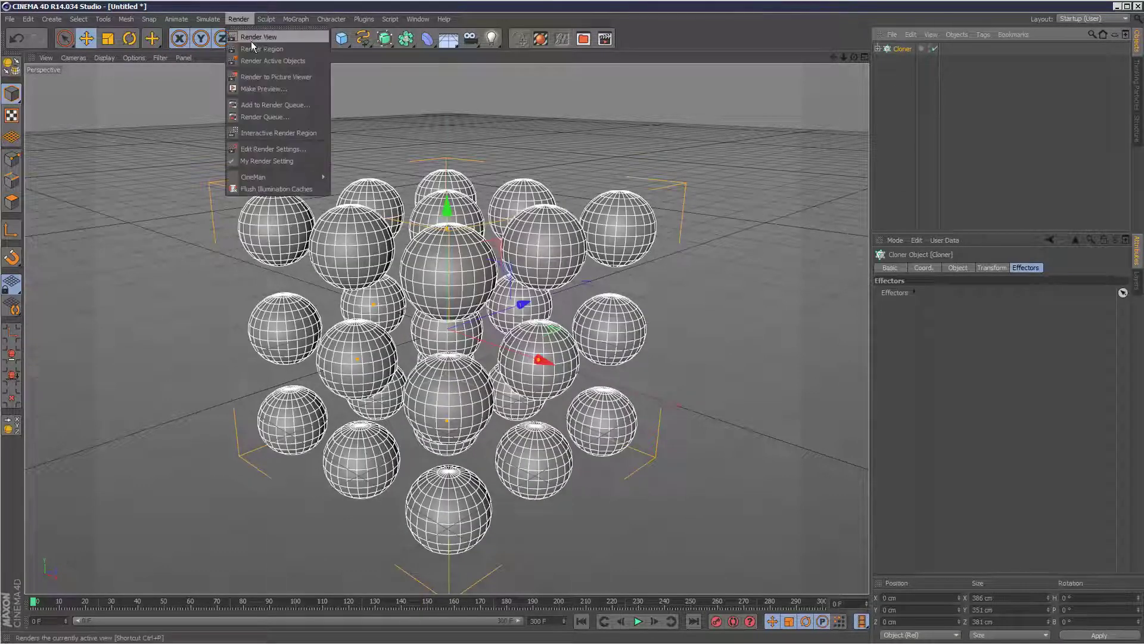
mouse_move(314, 37)
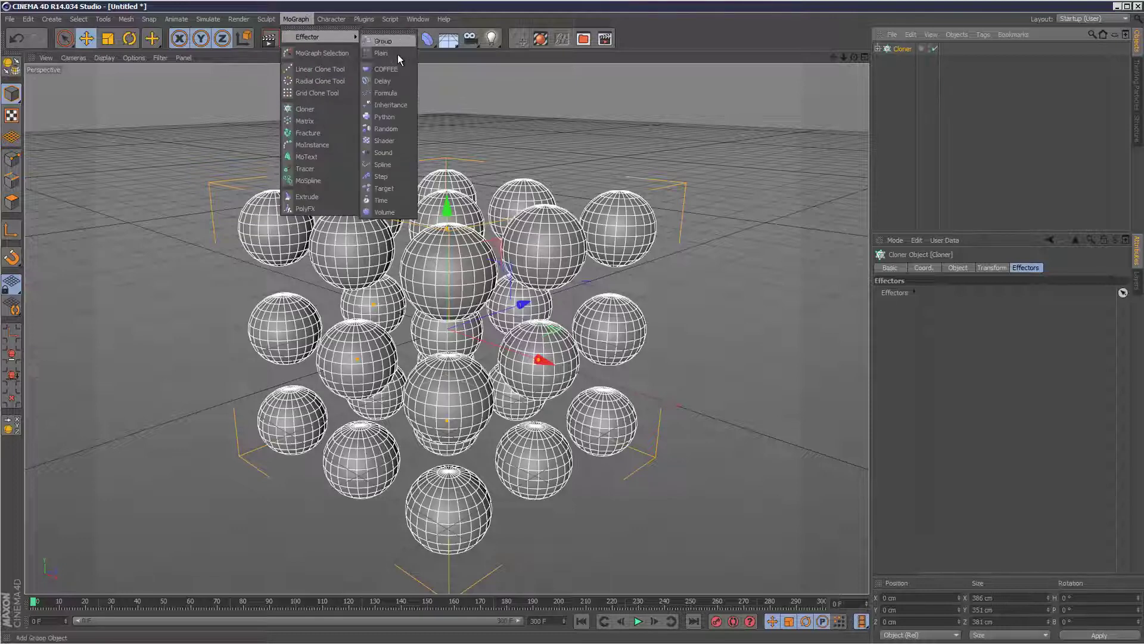
left_click(398, 127)
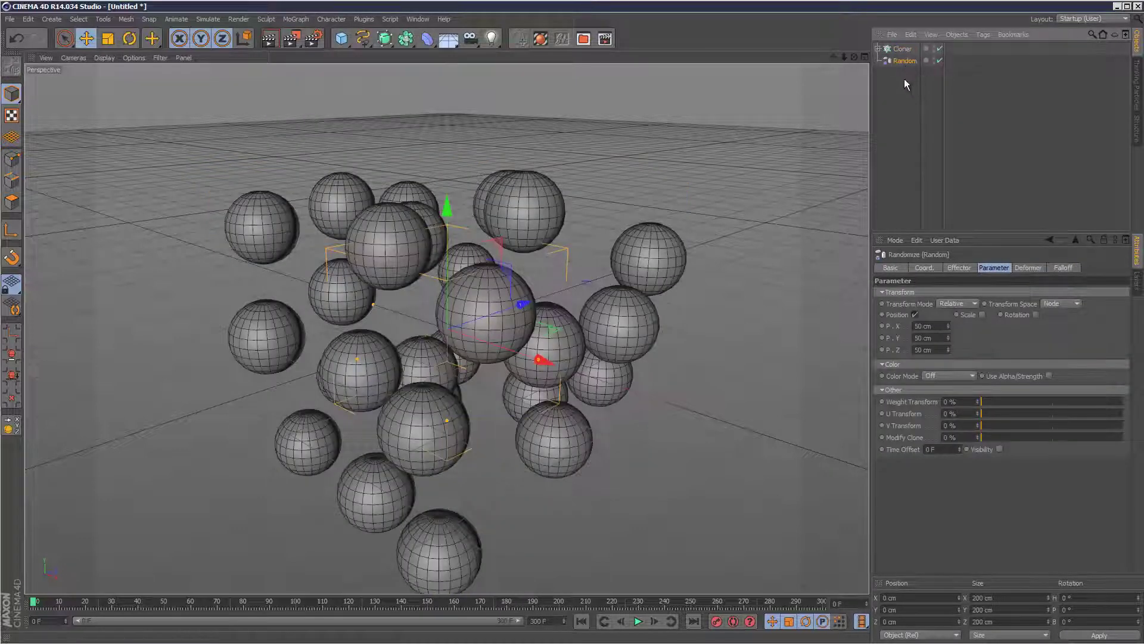
left_click(903, 51)
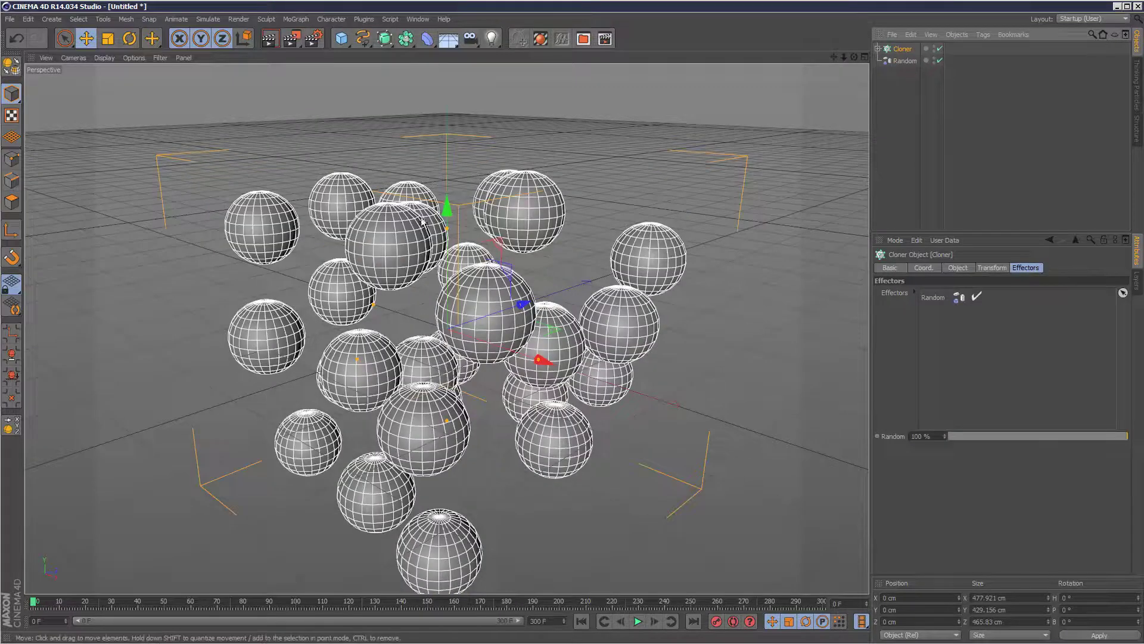
Review the Cloner's object settings and turn off the Random effector's Position influence
left_click(884, 97)
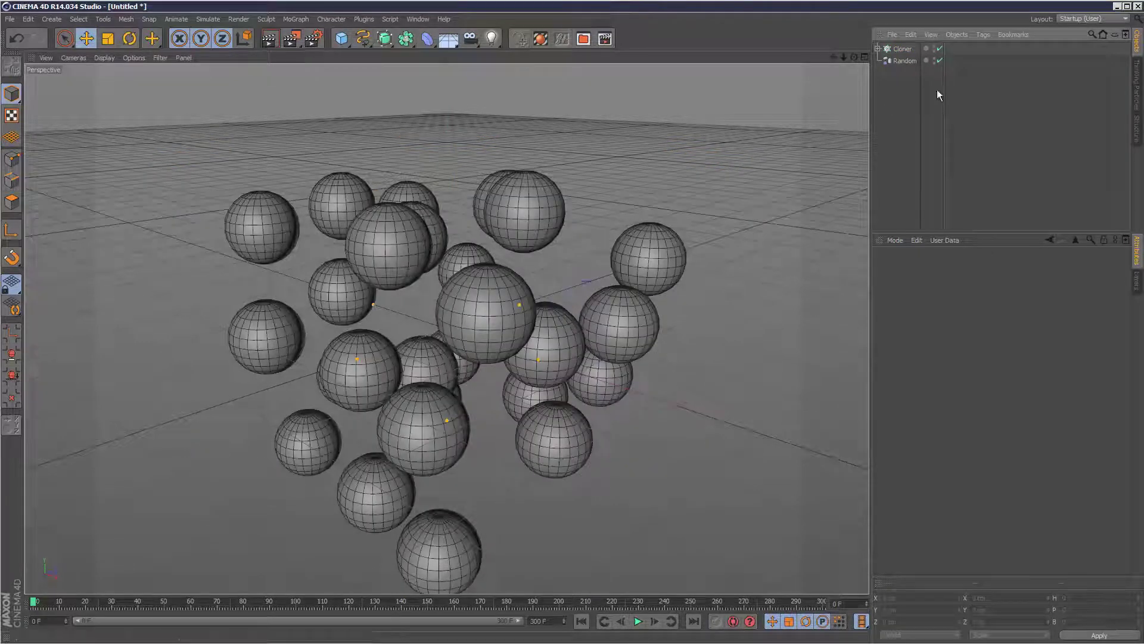
left_click(902, 49)
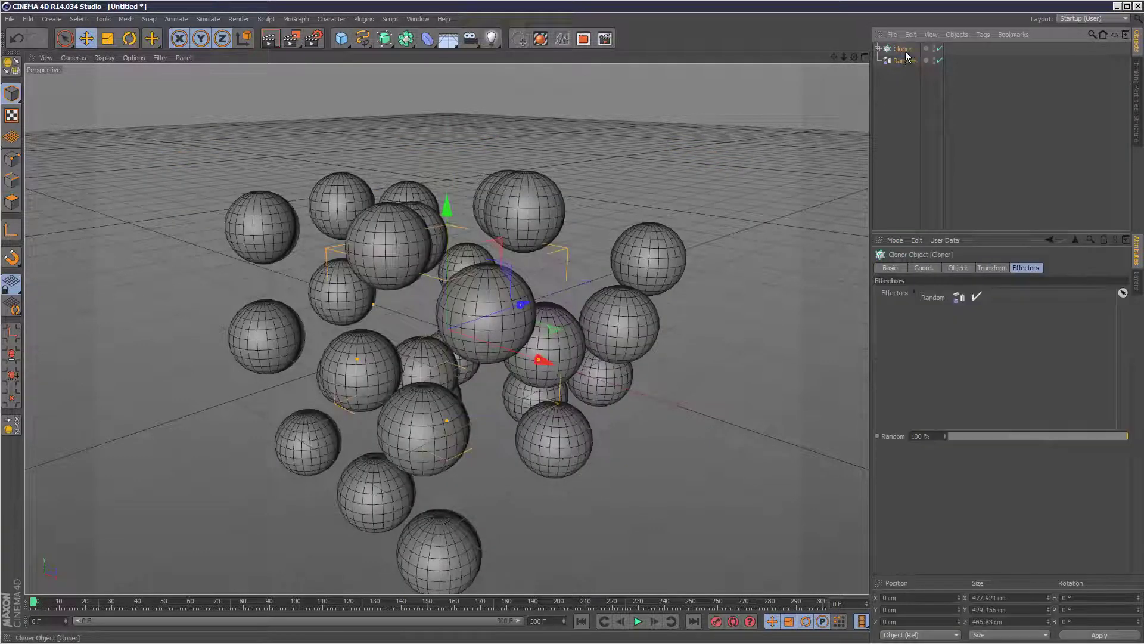
left_click(954, 269)
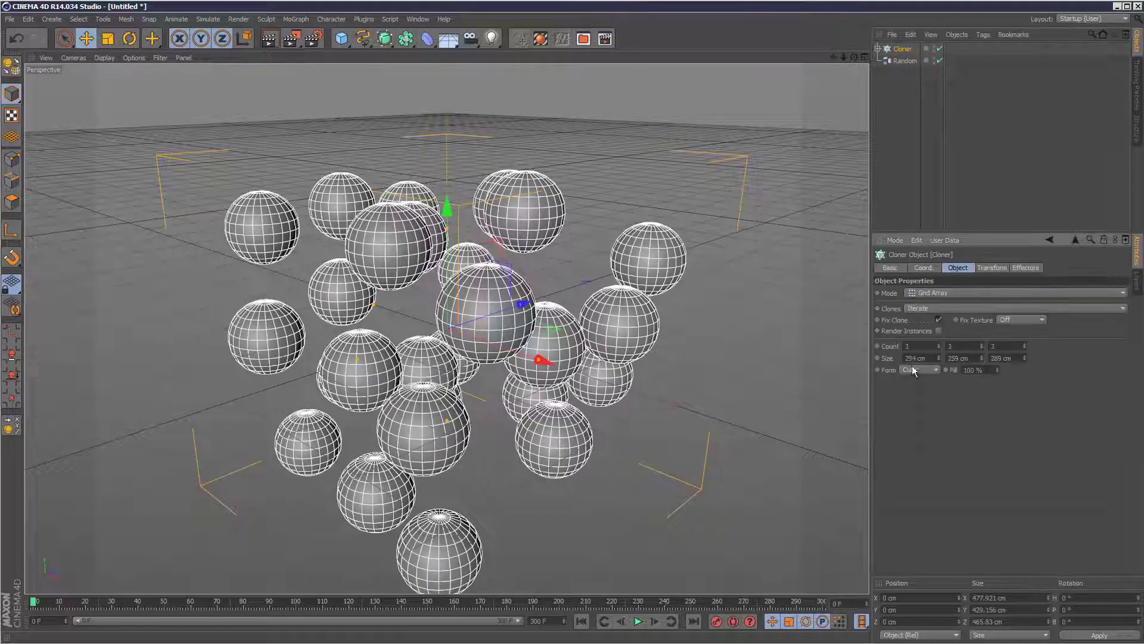
left_click(904, 61)
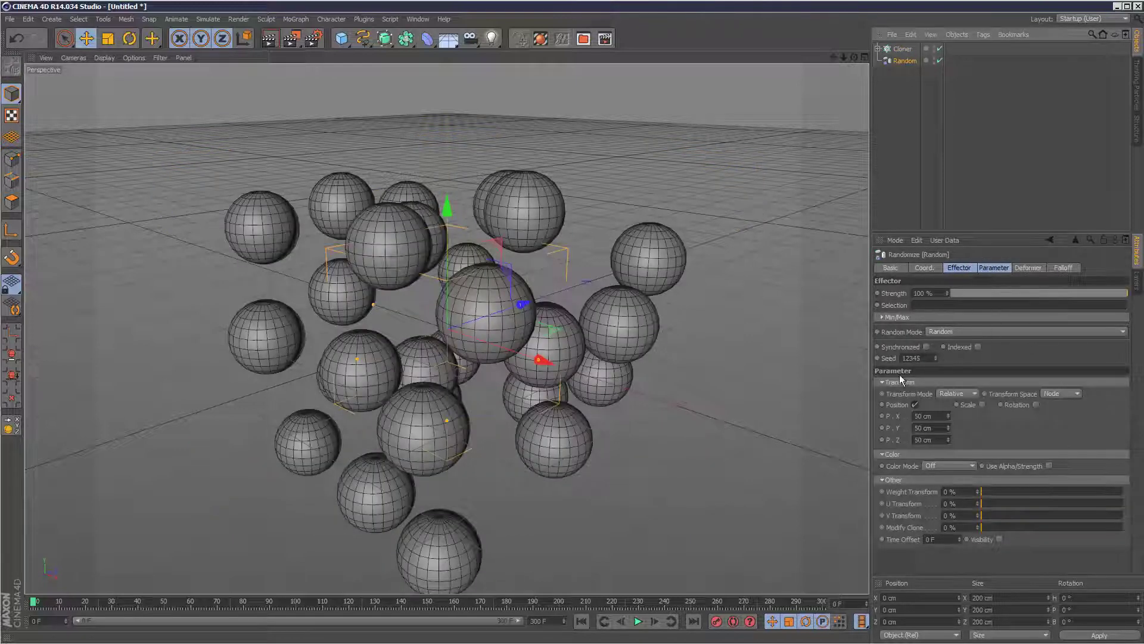
left_click(915, 404)
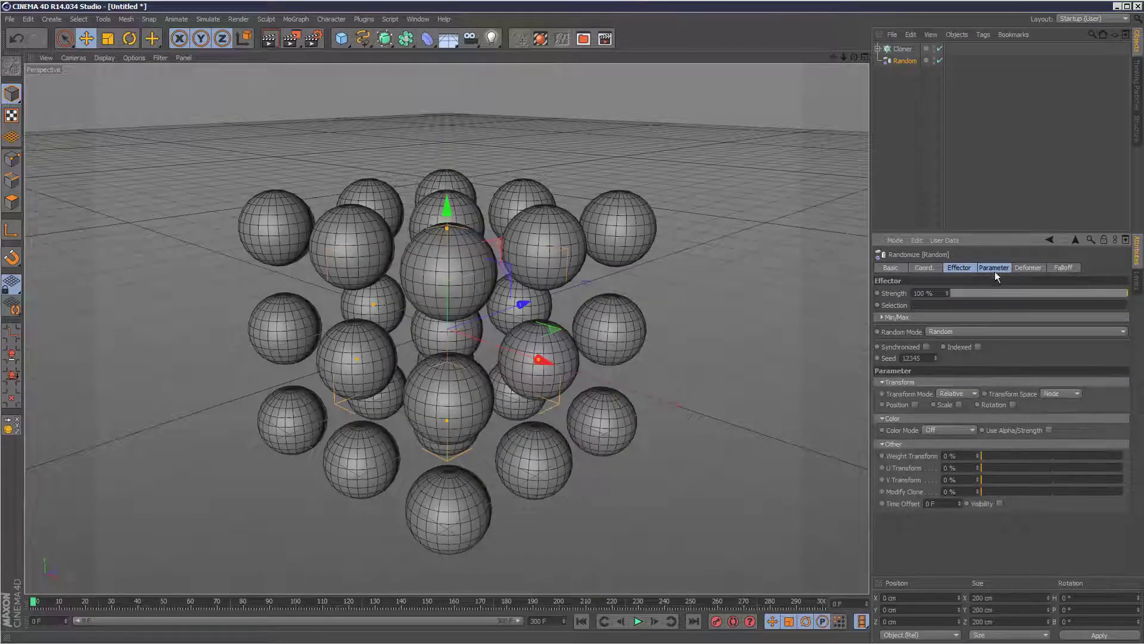
Set the Cloner's Transform display to Weight and switch the viewport to Gouraud shading without wireframe lines
left_click(904, 51)
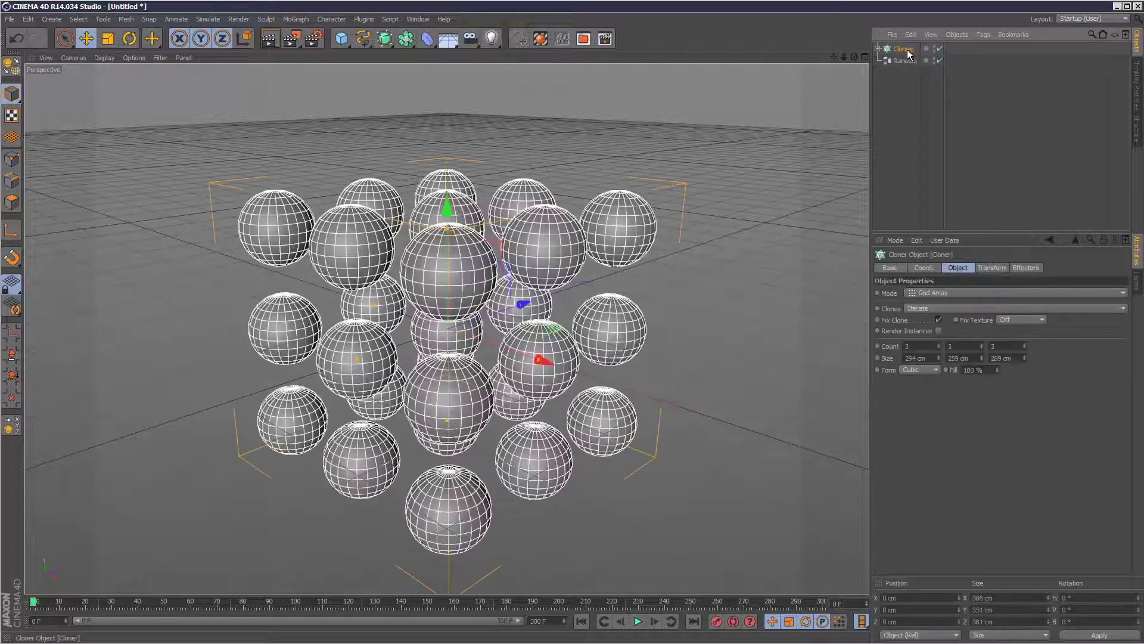
left_click(989, 268)
left_click(961, 293)
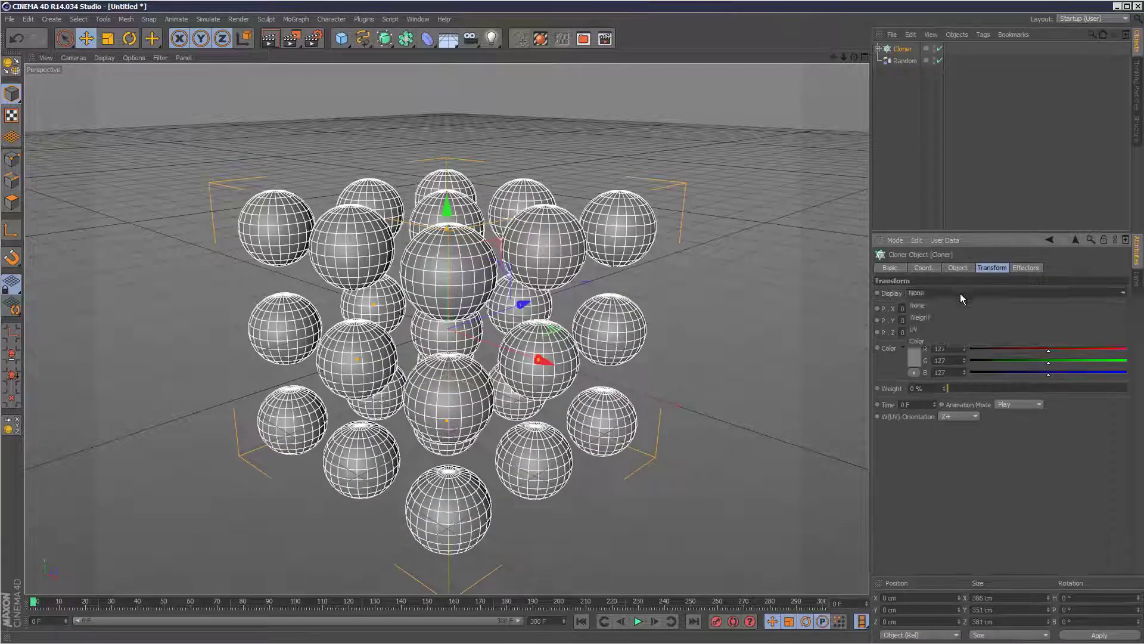
left_click(940, 316)
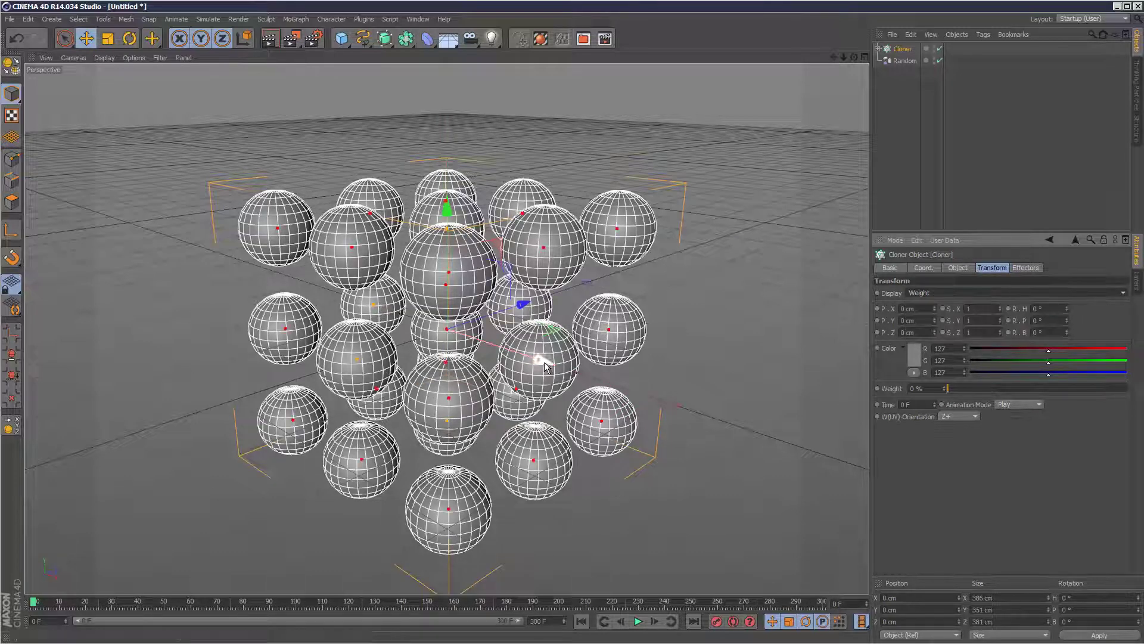
left_click(952, 173)
left_click(104, 58)
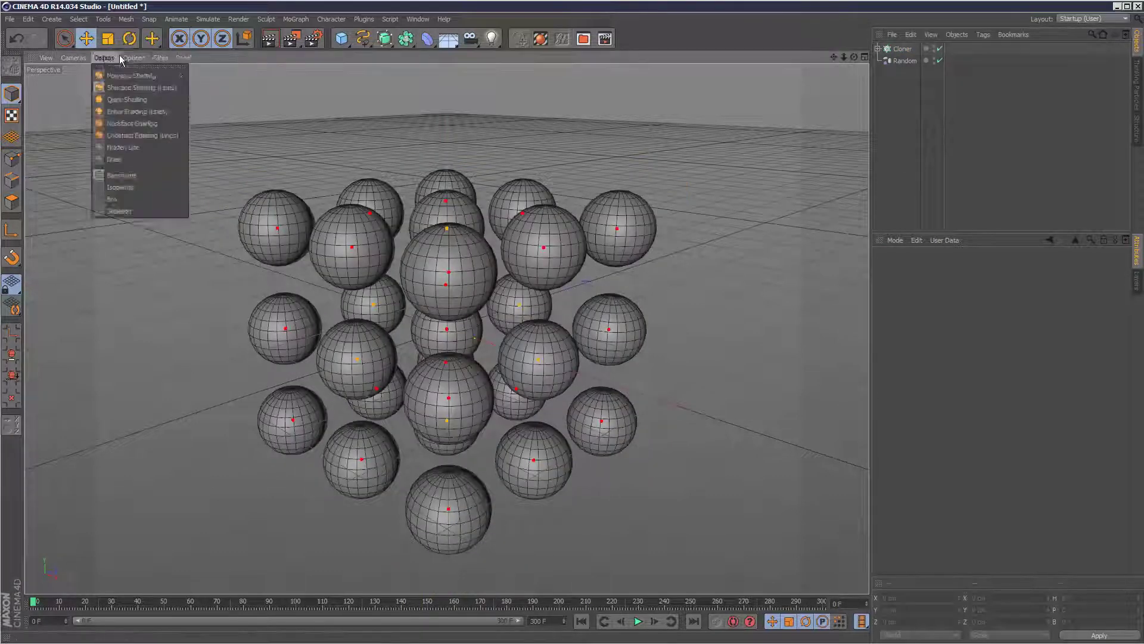
left_click(122, 76)
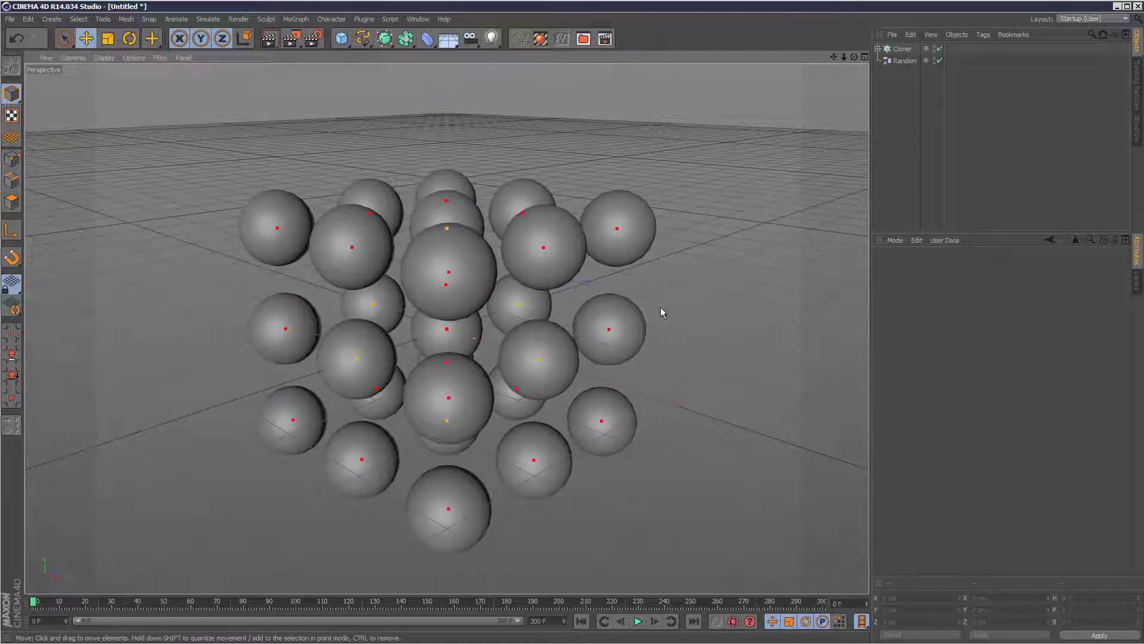
Vary the Random effector's Weight Transform and set it to 100%
left_click(904, 61)
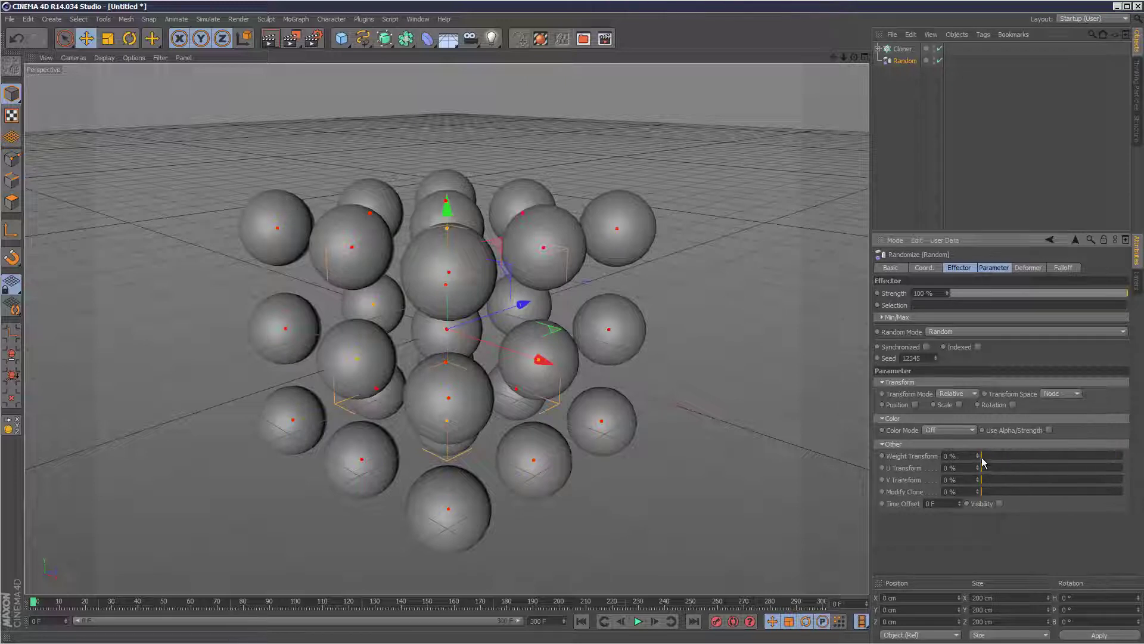
left_click_drag(982, 462, 1129, 452)
mouse_move(1006, 458)
left_mouse_down()
mouse_move(987, 459)
mouse_move(1126, 460)
left_mouse_up()
left_click(994, 268)
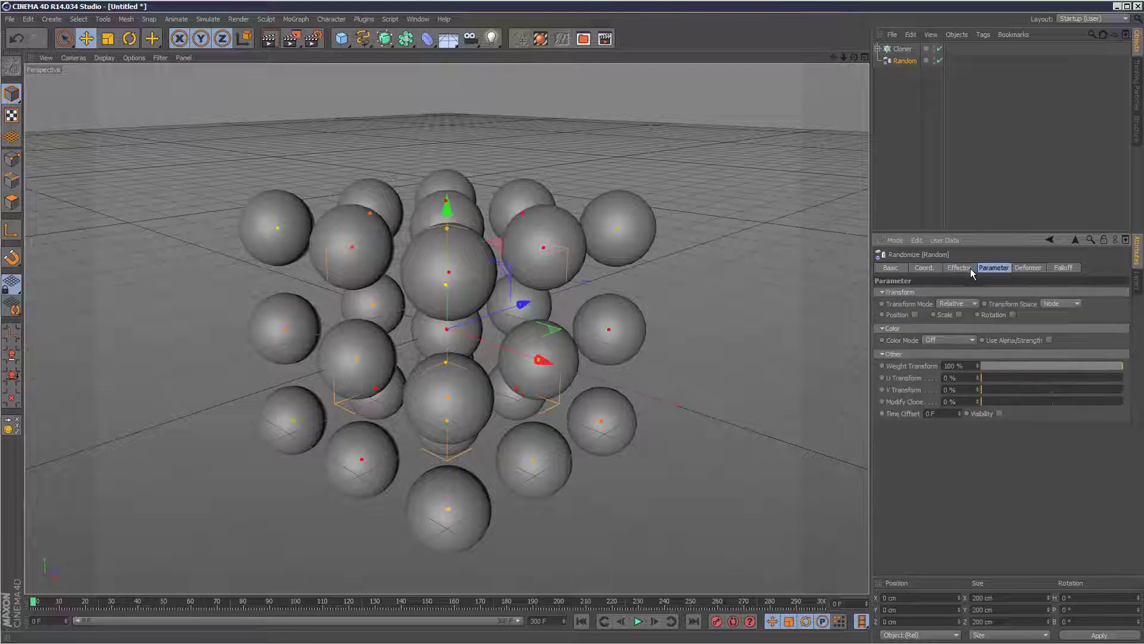
left_click_drag(989, 366, 1023, 366)
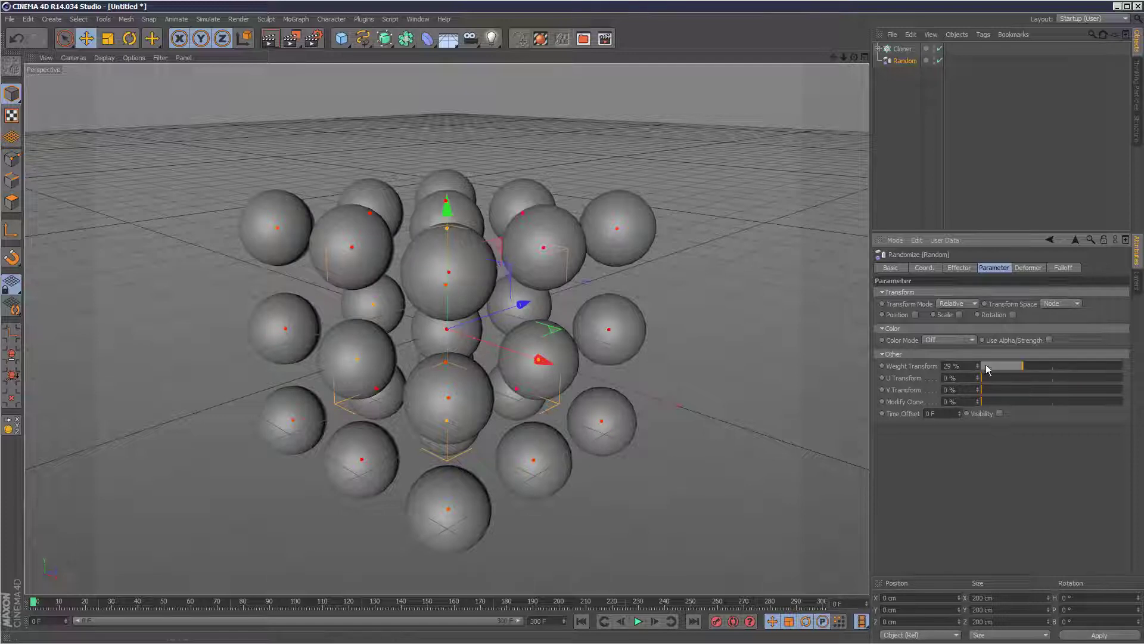
left_click_drag(1039, 365, 1132, 377)
left_click(904, 116)
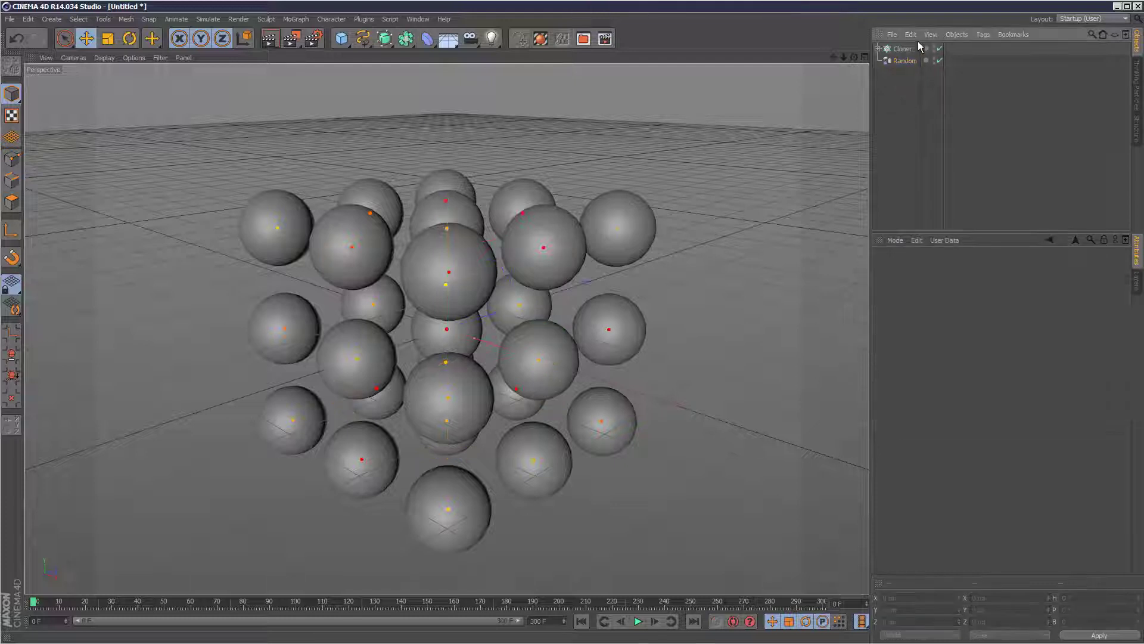
Add a Plain effector to the Cloner
left_click(906, 62)
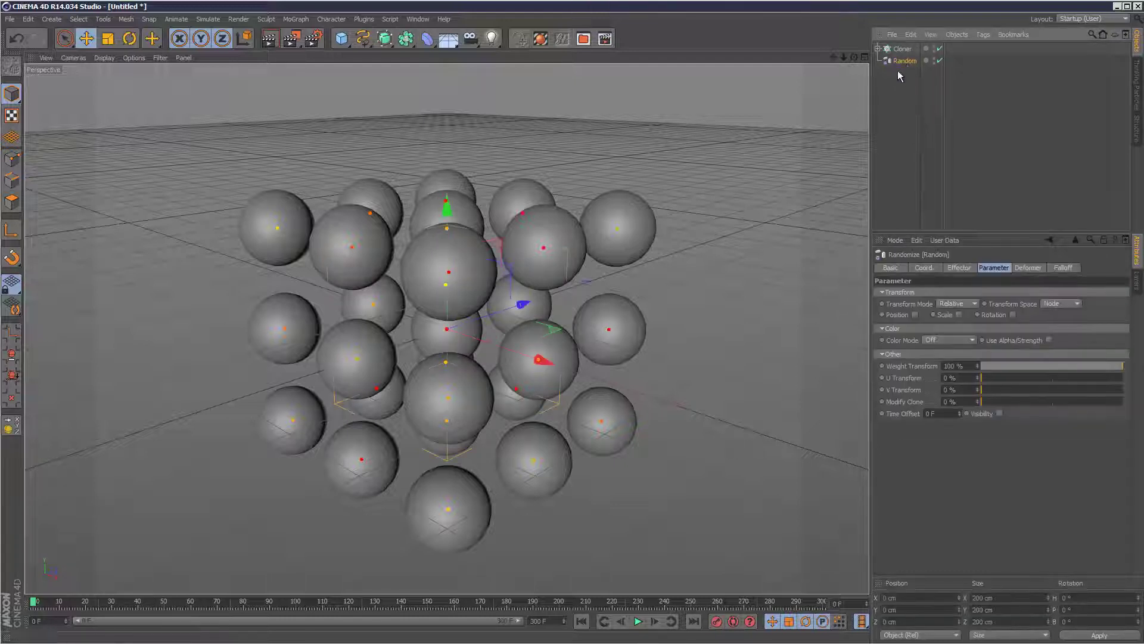
left_click(903, 49)
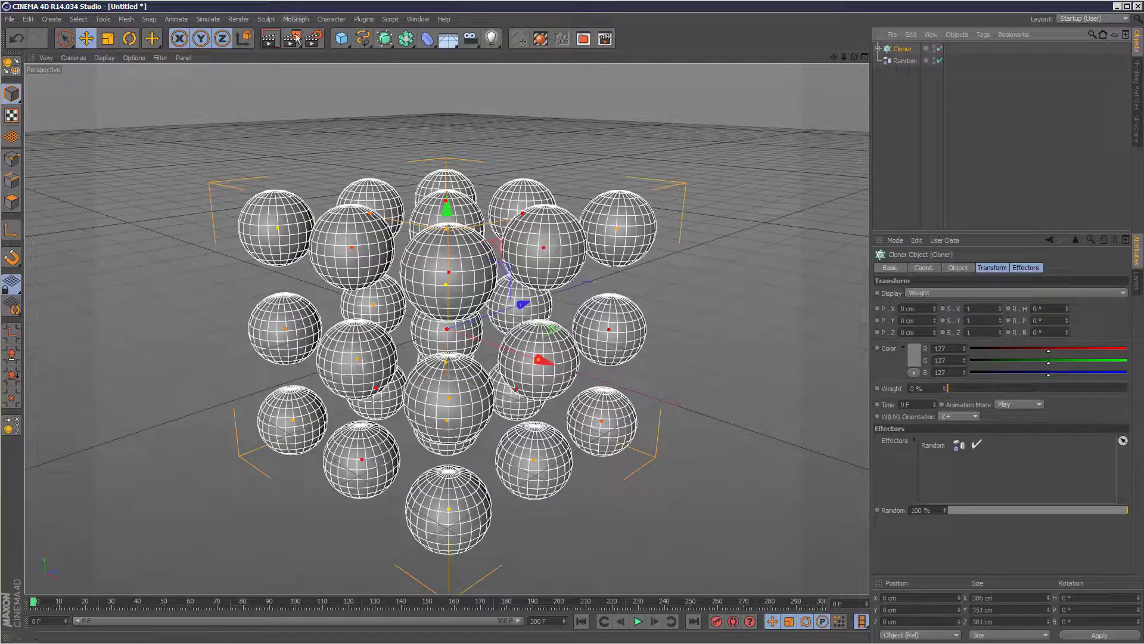
left_click(236, 19)
mouse_move(295, 19)
mouse_move(322, 37)
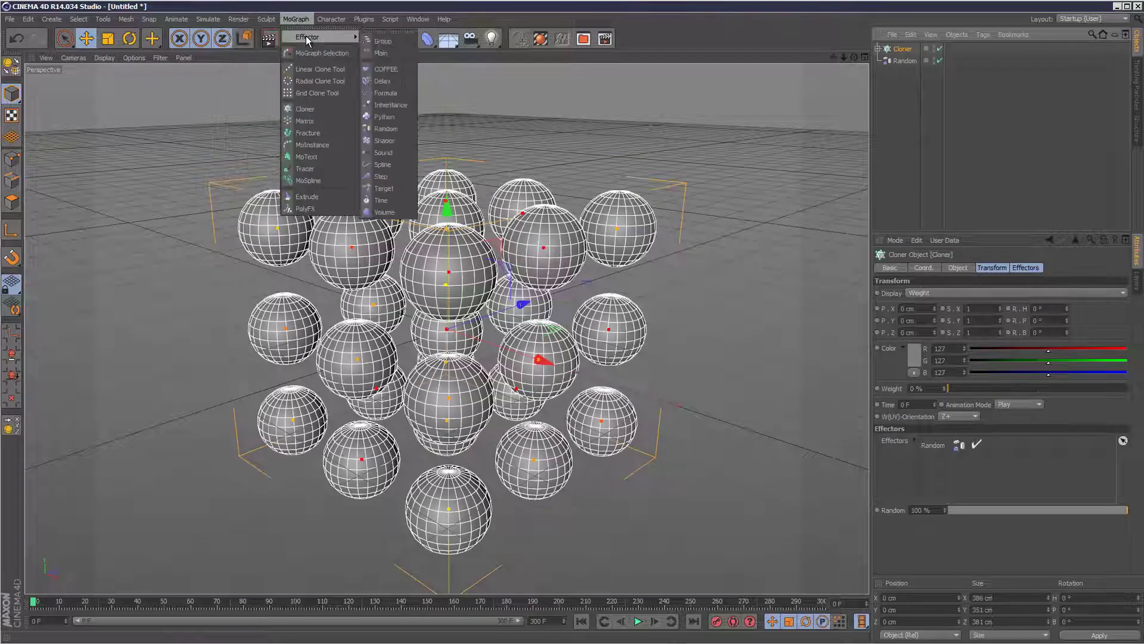
left_click(399, 58)
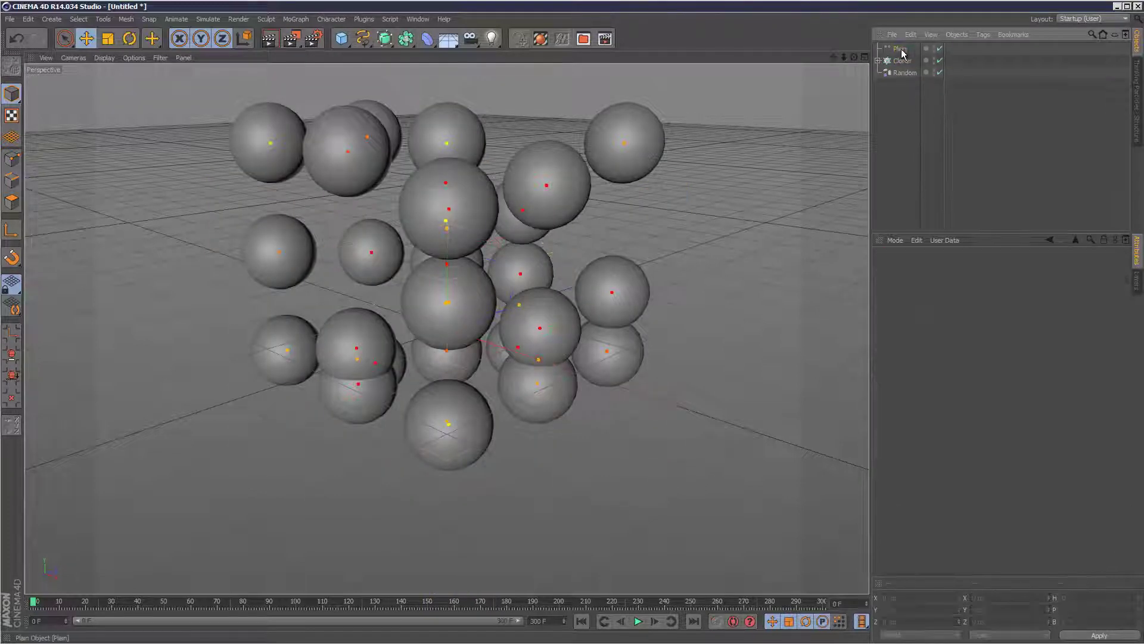
Reorder the Plain effector below Random in the object list and turn off its Position influence
left_click_drag(900, 49, 901, 78)
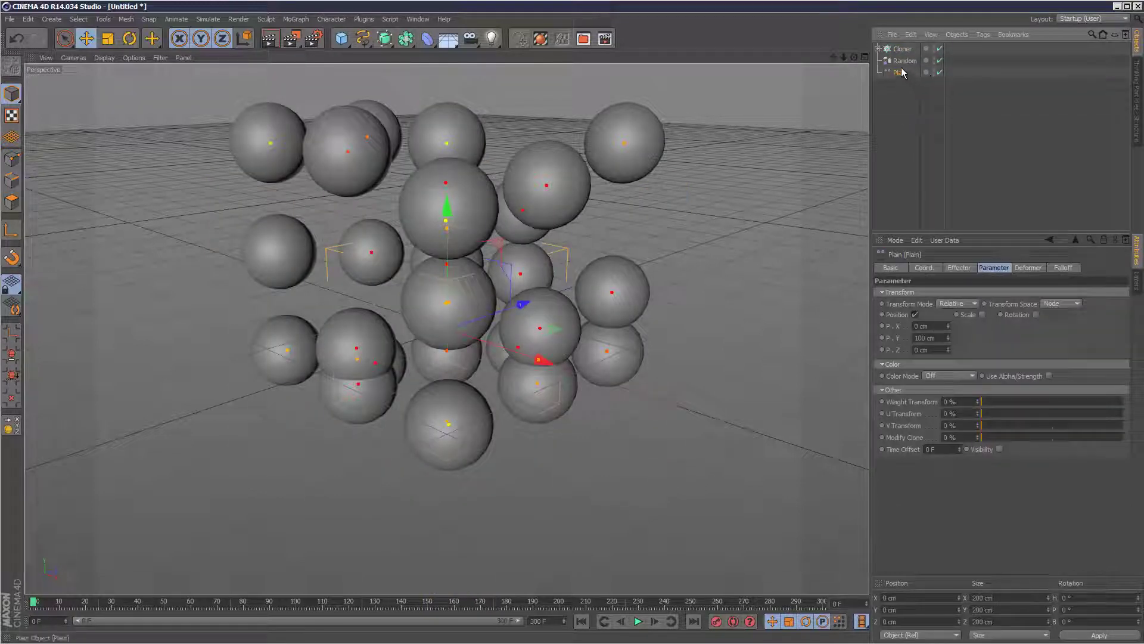
left_click(915, 315)
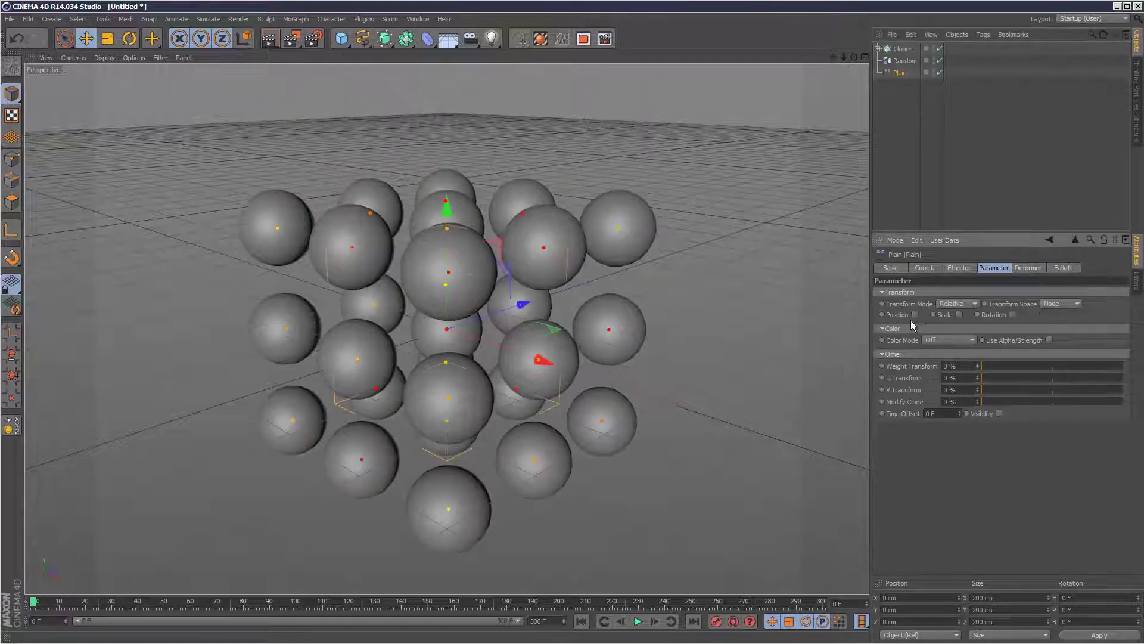
left_click(901, 83)
left_click(900, 72)
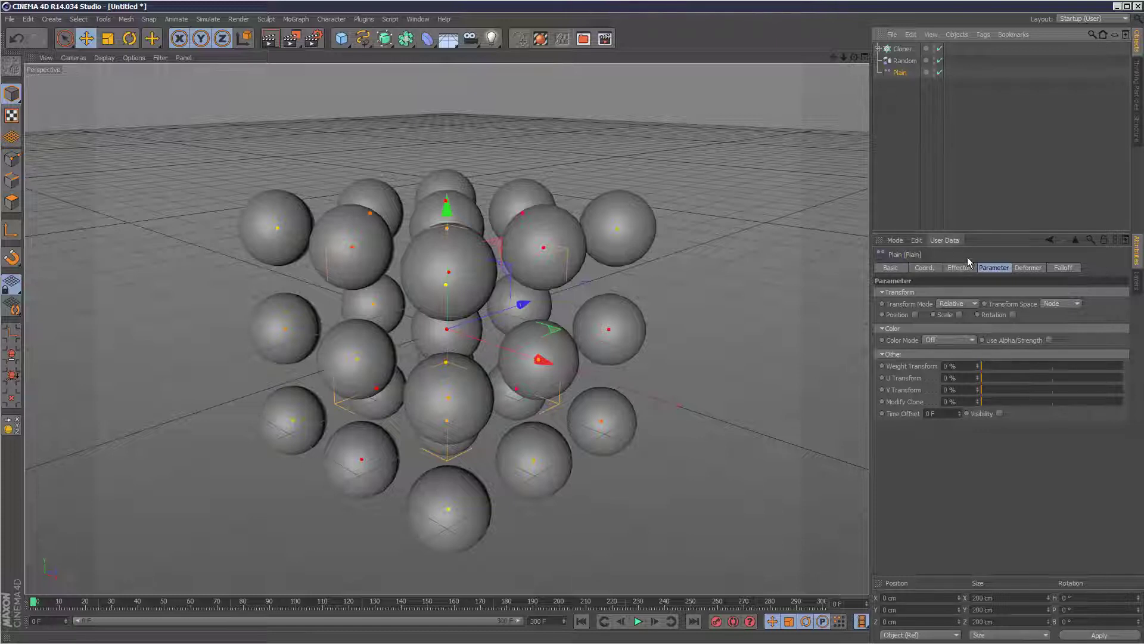
Enable Scale with Uniform Scale on the Plain effector and set the scale to 0.48
left_click(959, 315)
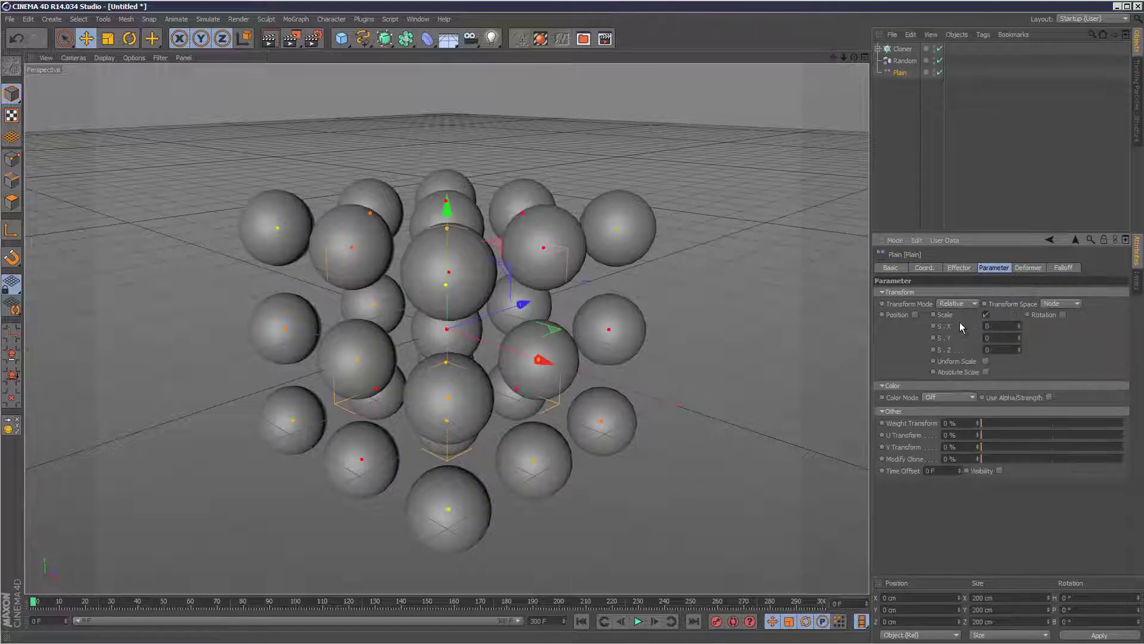
left_click(986, 360)
left_click_drag(1019, 326, 1022, 330)
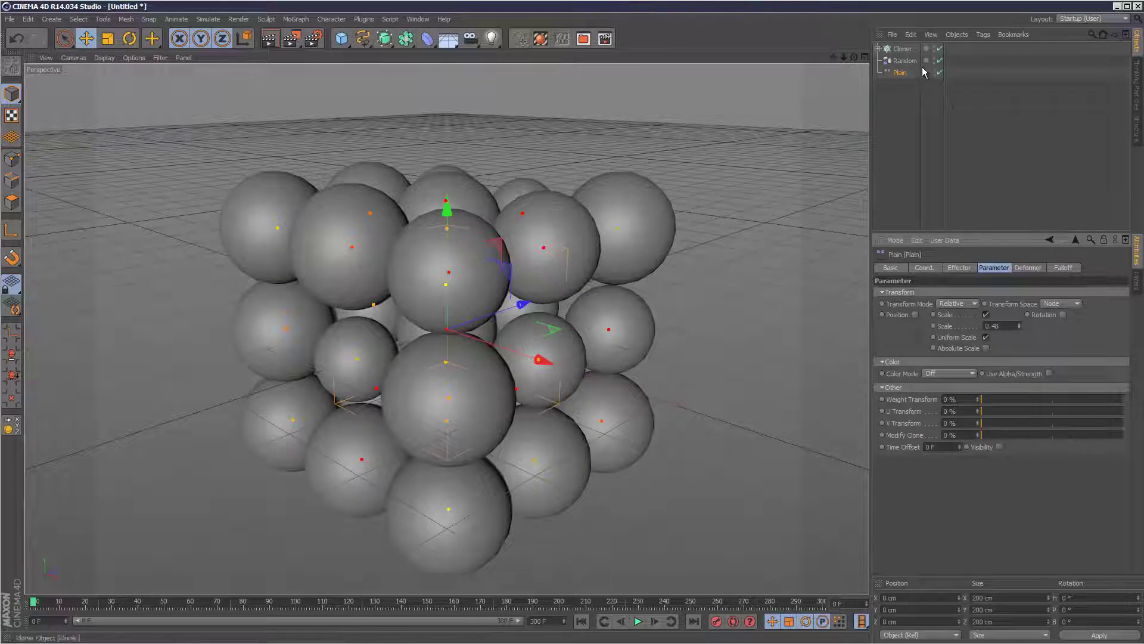
Compare the Random effector's parameters, and set Plain's Weight Transform to 100% and its falloff weight to 0%
left_click(903, 61)
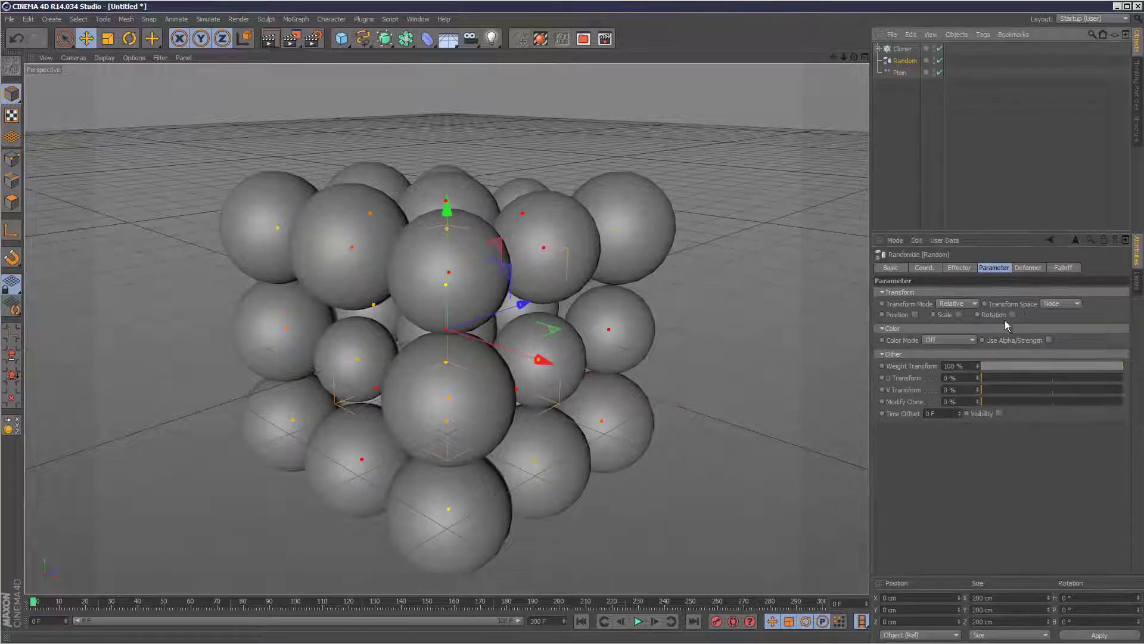
left_click(901, 72)
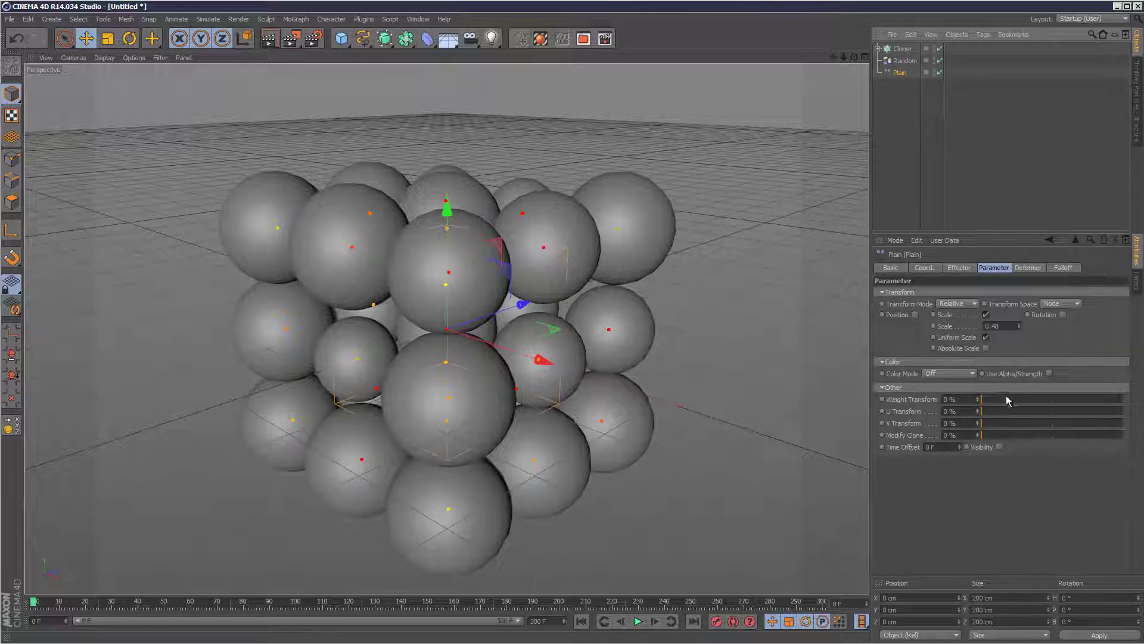
left_click(1063, 267)
mouse_move(1006, 316)
left_mouse_down()
mouse_move(922, 321)
mouse_move(1095, 319)
mouse_move(936, 317)
left_mouse_up()
left_click(993, 267)
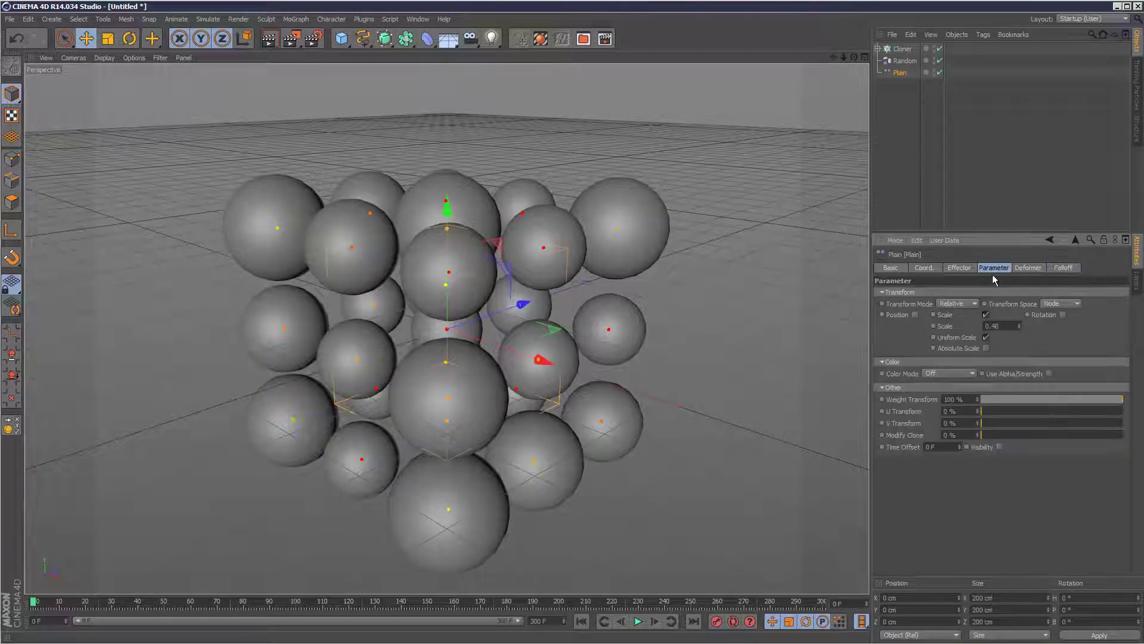
Raise the Plain effector's falloff weight in stages to 79%, checking its parameters in between
left_click(1064, 269)
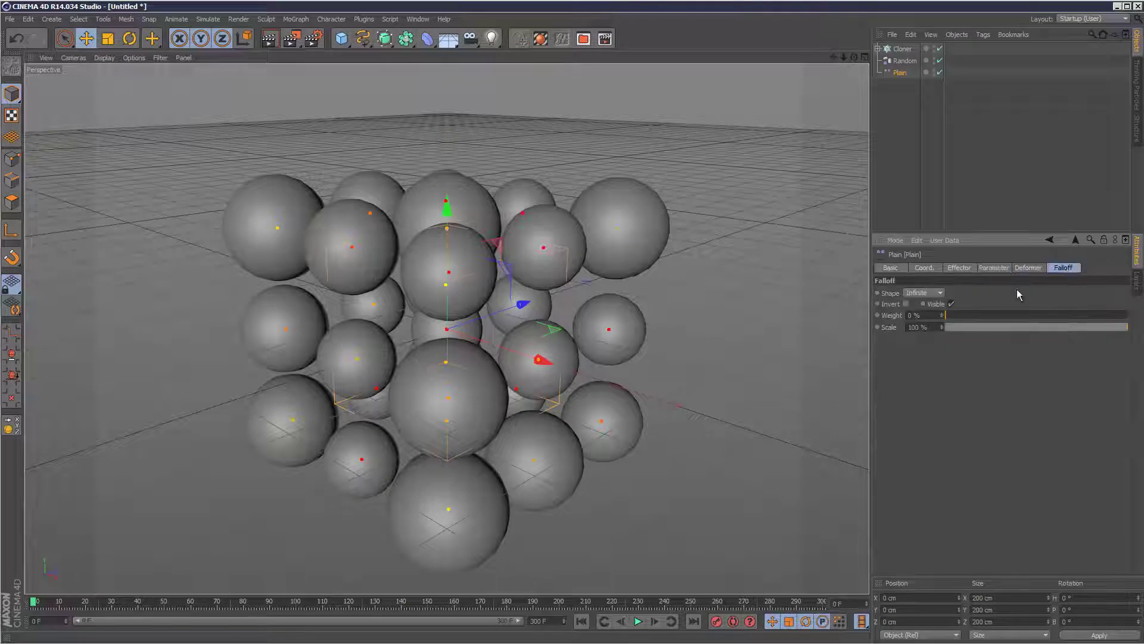
mouse_move(960, 319)
left_mouse_down()
mouse_move(1052, 317)
mouse_move(917, 312)
mouse_move(1034, 312)
mouse_move(1017, 314)
left_mouse_up()
left_click(958, 268)
left_click(995, 268)
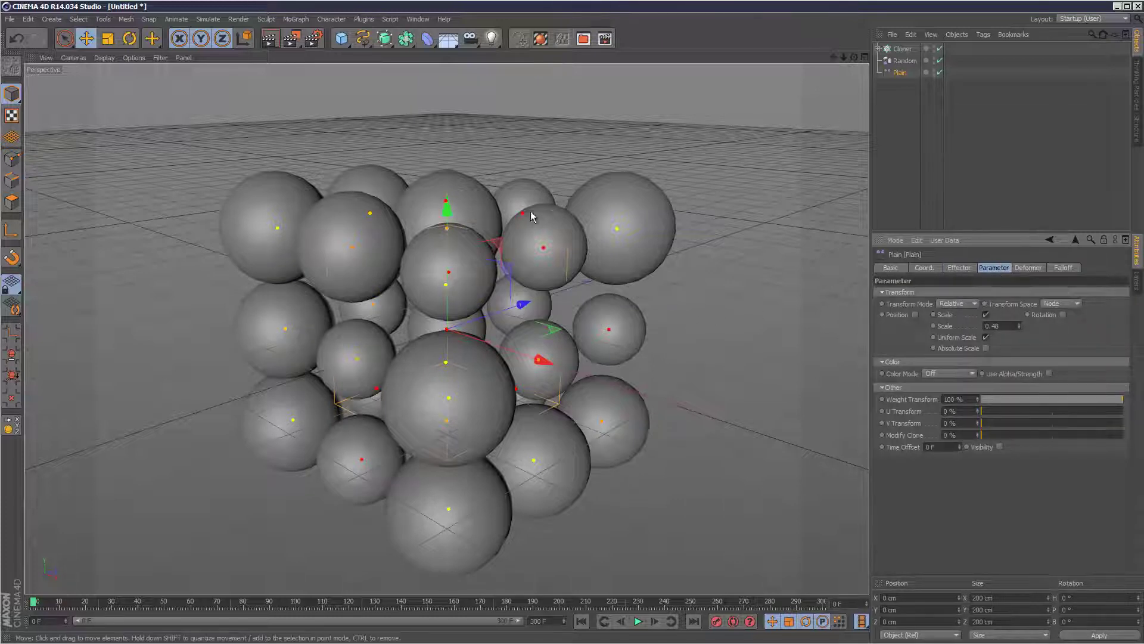
left_click(1063, 267)
mouse_move(1012, 316)
left_mouse_down()
mouse_move(939, 316)
mouse_move(1090, 317)
left_mouse_up()
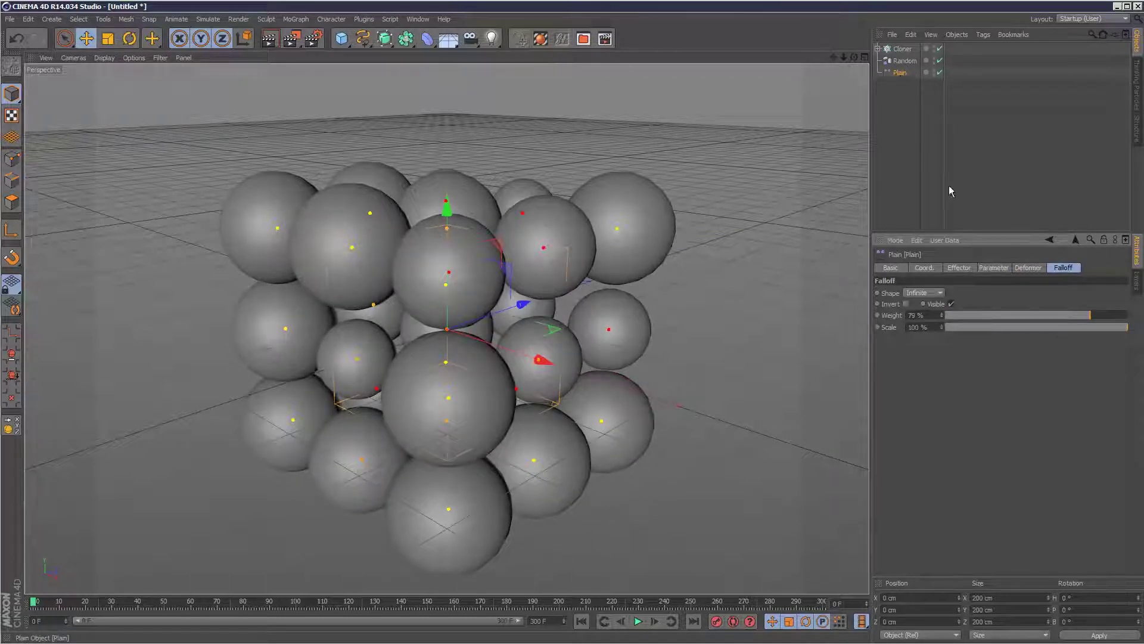
Return the Plain effector's falloff weight to 0% and recheck its scale and weight parameters
left_click_drag(1016, 316, 945, 316)
left_click(994, 268)
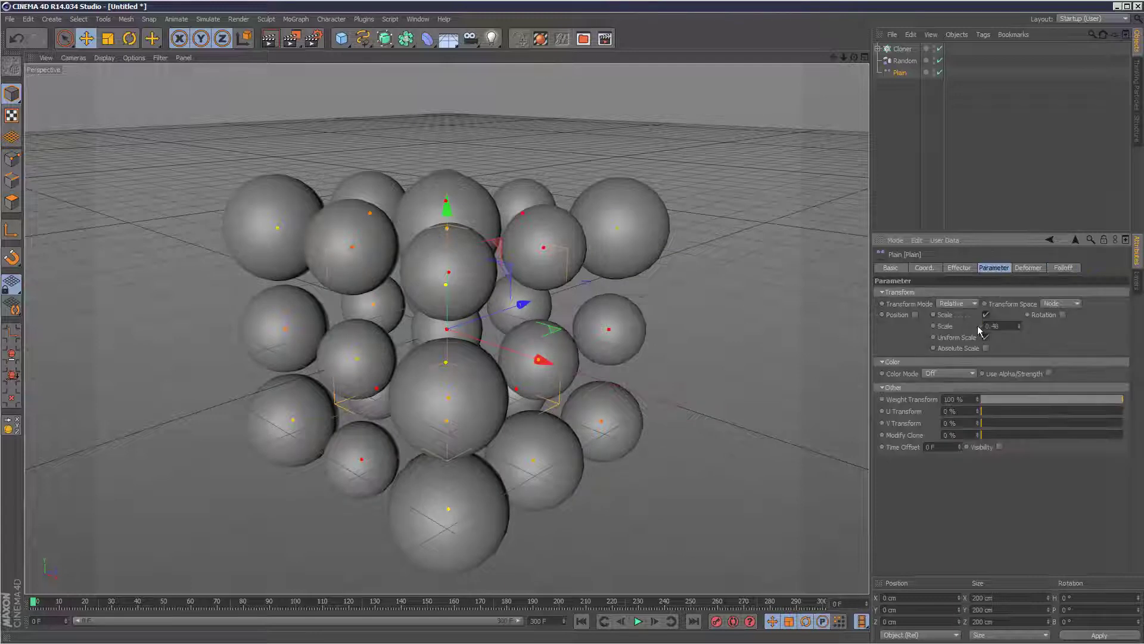
left_click(1059, 268)
left_click_drag(984, 315, 950, 321)
Delete the Plain effector
left_click(895, 101)
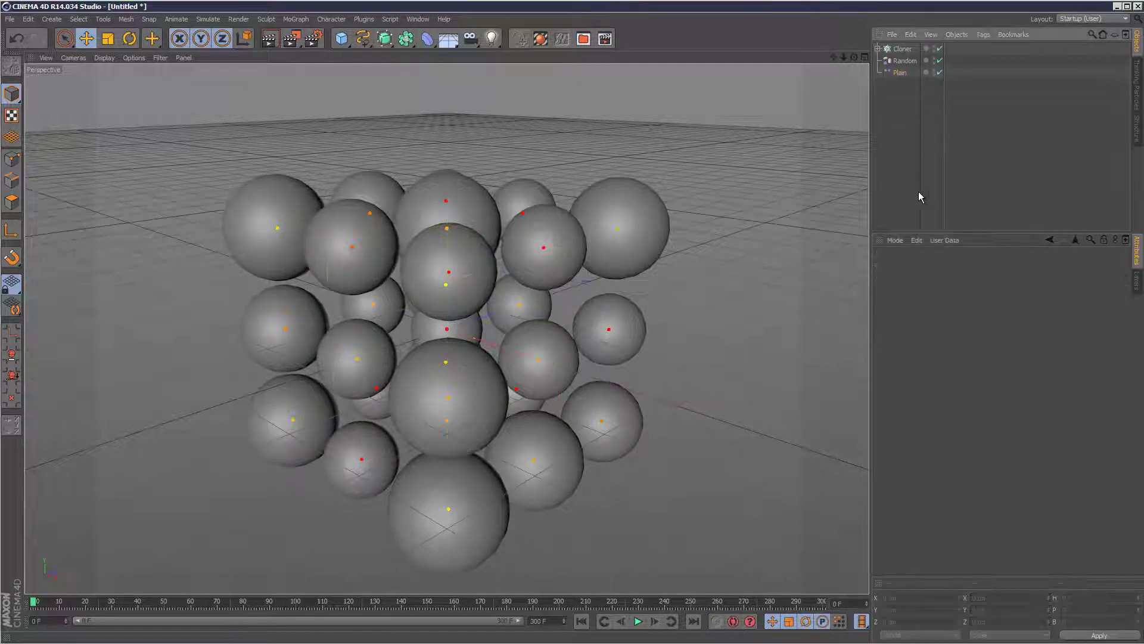
left_click(900, 74)
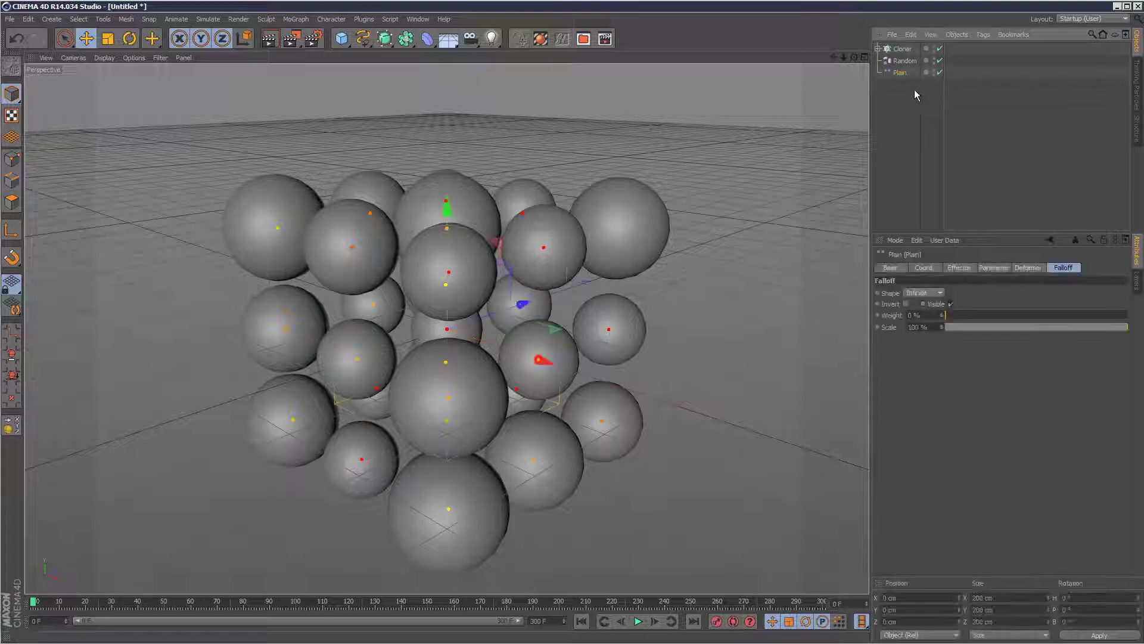
key("Delete")
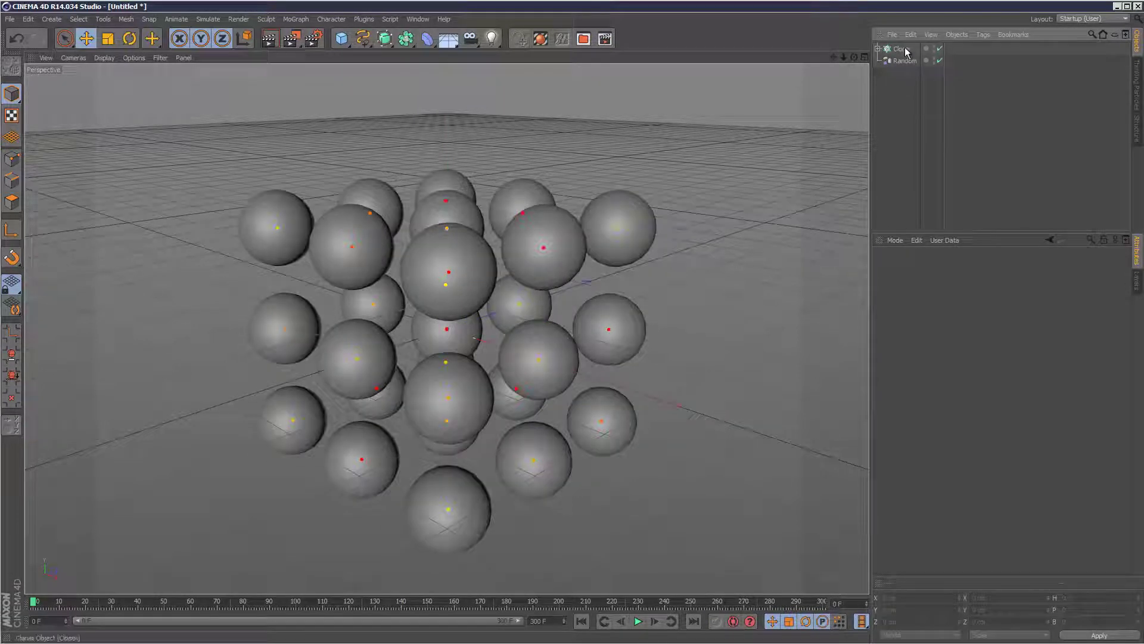
Readjust the Random effector's Weight Transform to about 93% and reselect the Cloner
left_click(902, 49)
left_click(905, 61)
left_click(991, 268)
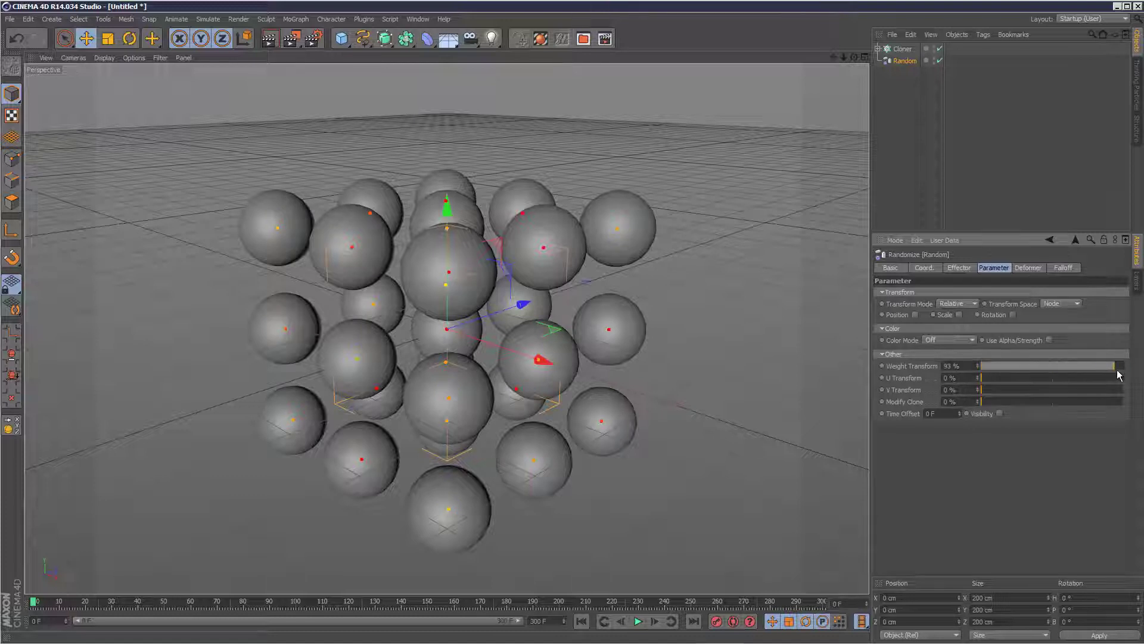
left_click(915, 90)
left_click(902, 49)
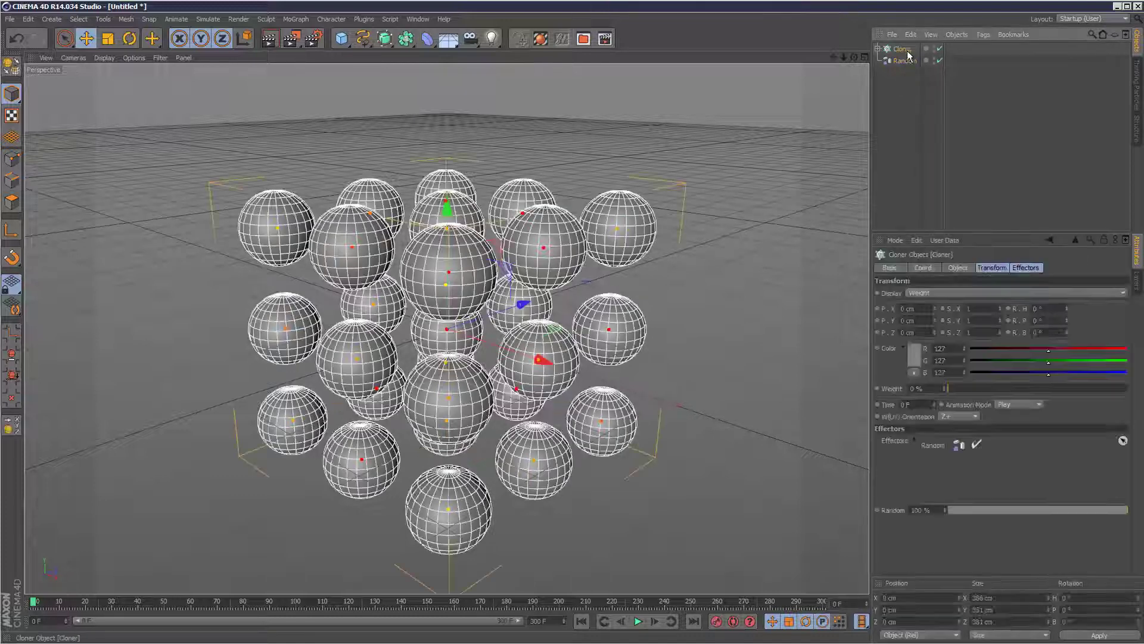
Add a Time effector to the Cloner and place it below the Random effector in the object list
left_click(295, 19)
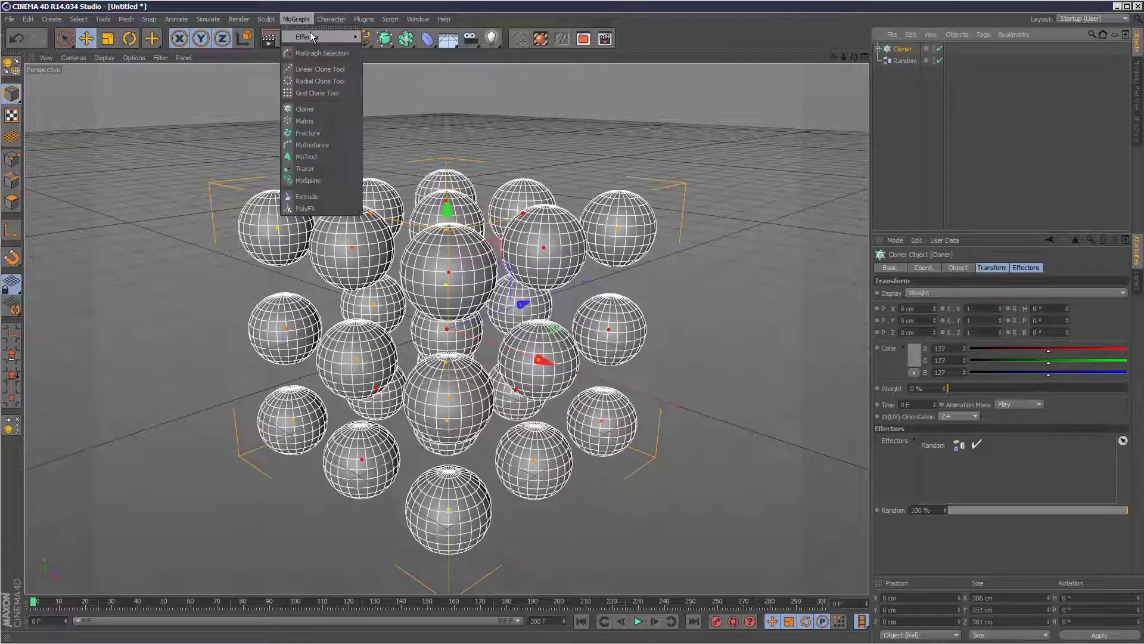
mouse_move(322, 37)
left_click(383, 201)
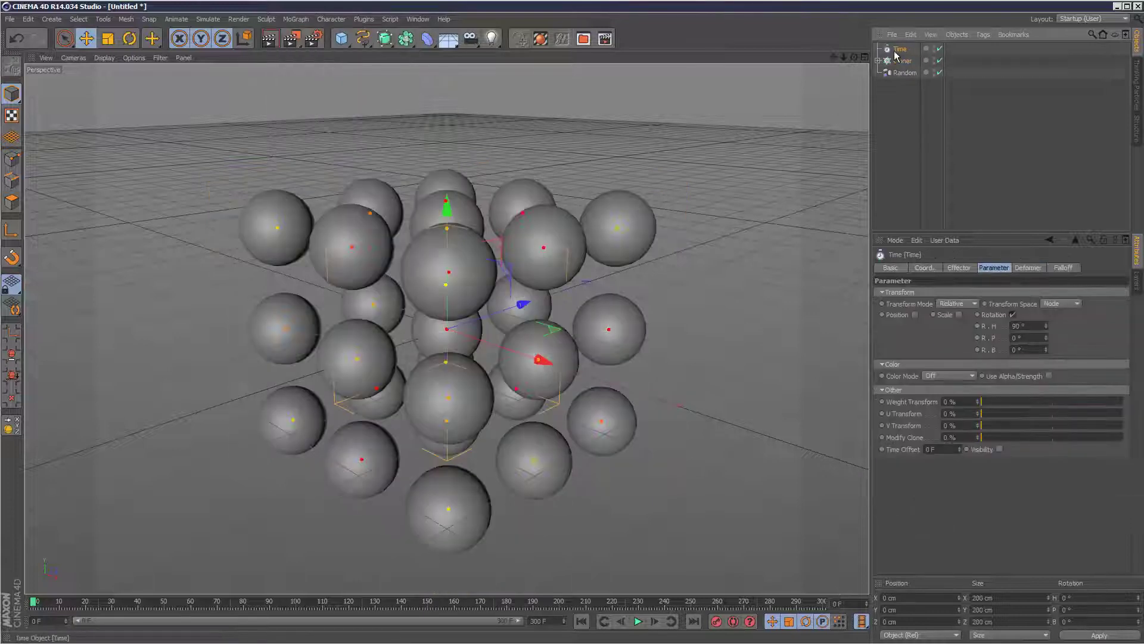
left_click(897, 102)
left_click(899, 73)
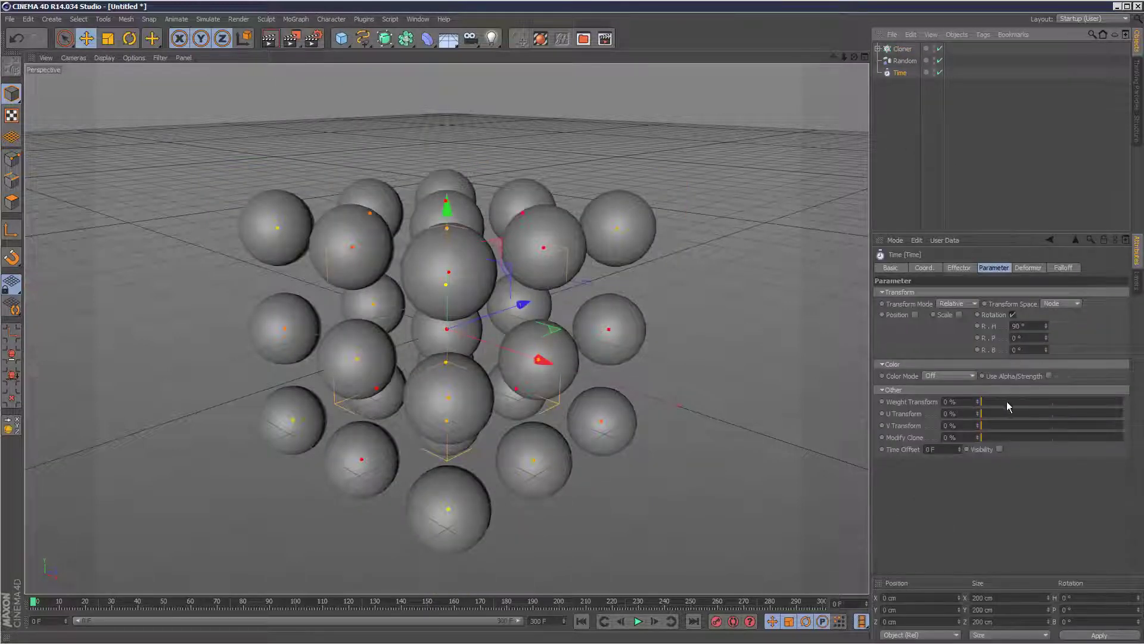
Review the Time effector's falloff settings and its transform parameters
left_click(1062, 268)
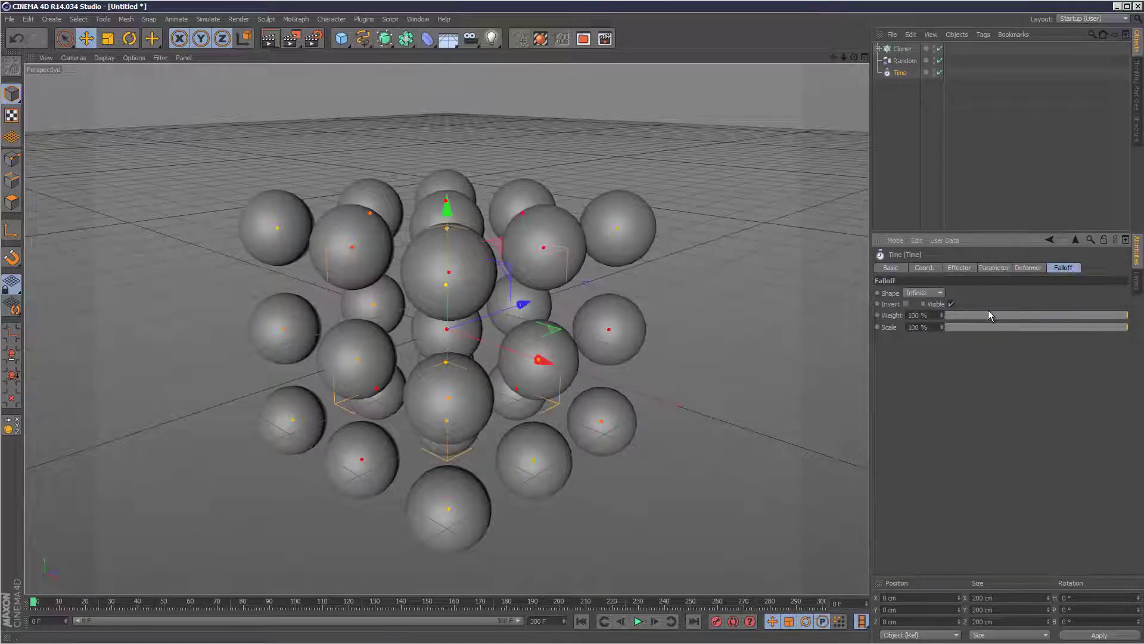
left_click(966, 269)
left_click(1004, 269)
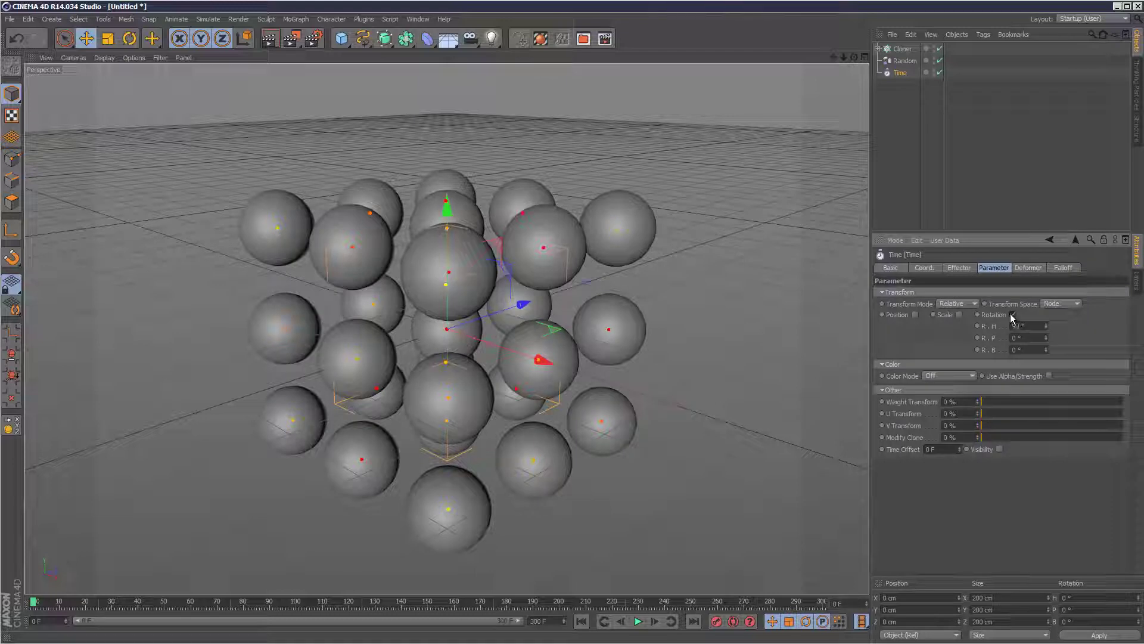
Play the animation and display the spheres shaded with wireframe lines
left_click(637, 621)
left_click(104, 58)
left_click(134, 83)
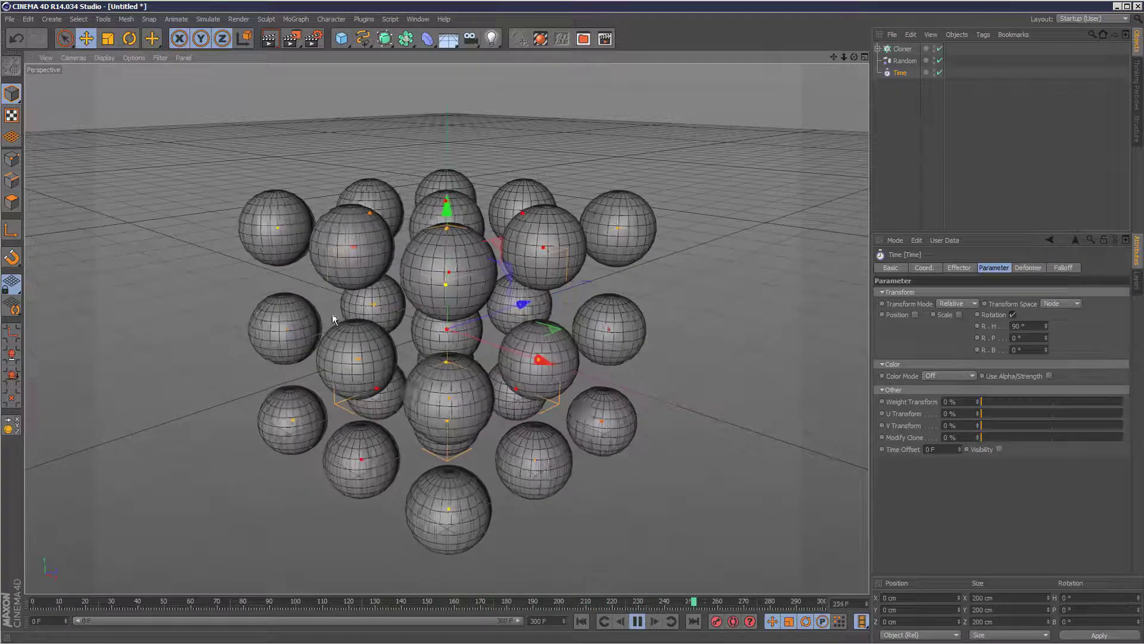
Vary the Time effector's falloff weight between 18% and full strength during playback, ending at 27%
left_click(1056, 269)
left_click_drag(1020, 316, 981, 320)
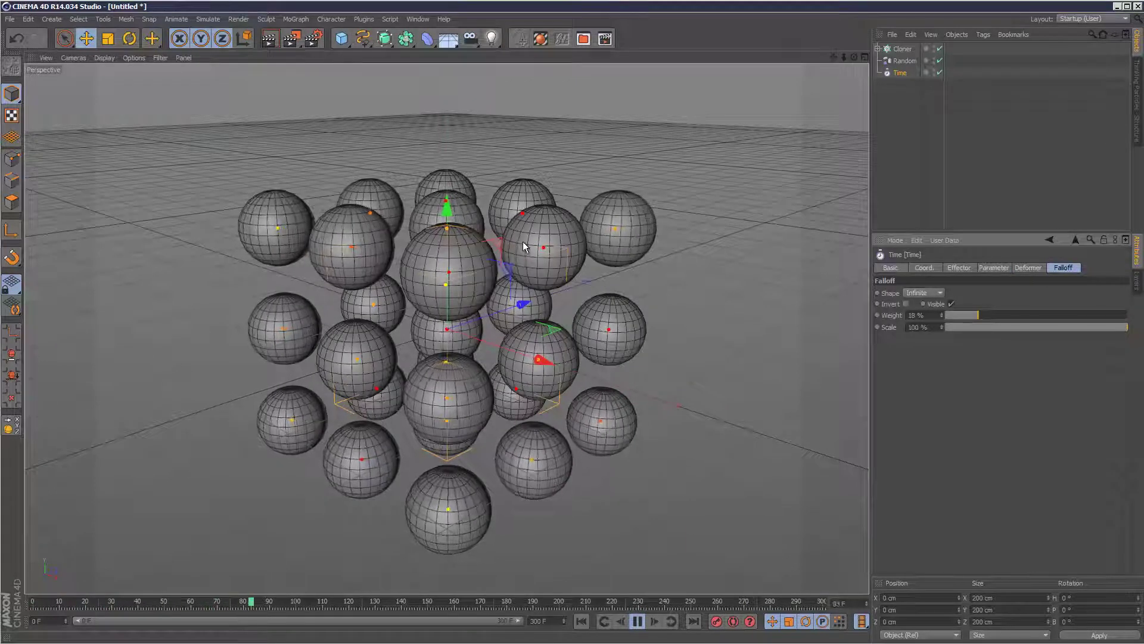
left_click_drag(977, 316, 1126, 317)
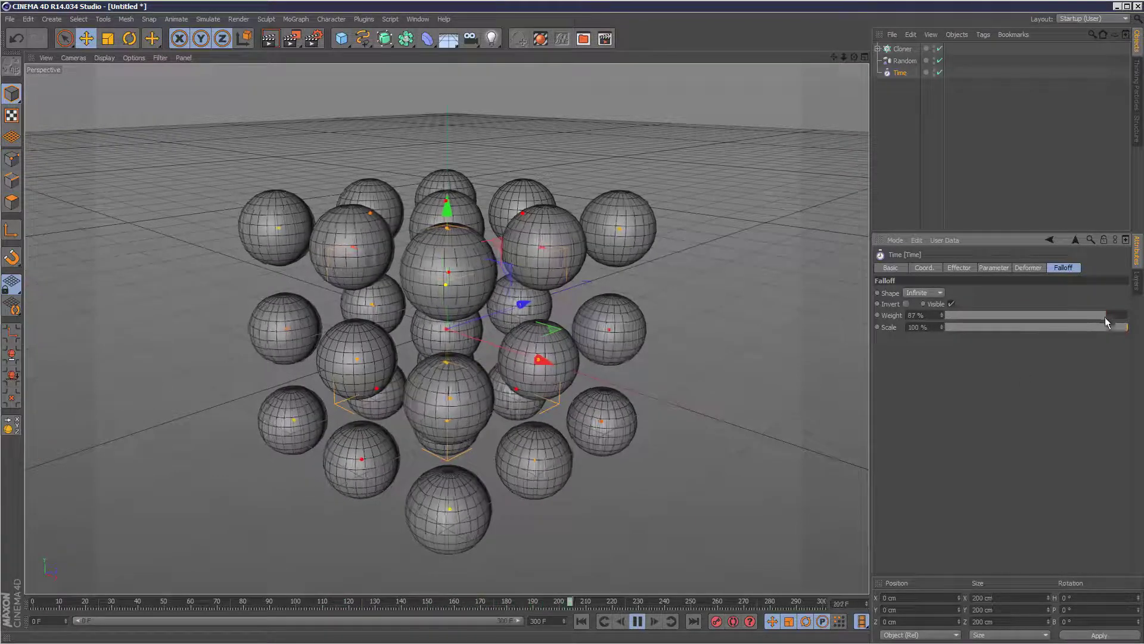
left_click_drag(941, 314, 954, 322)
left_click(994, 315)
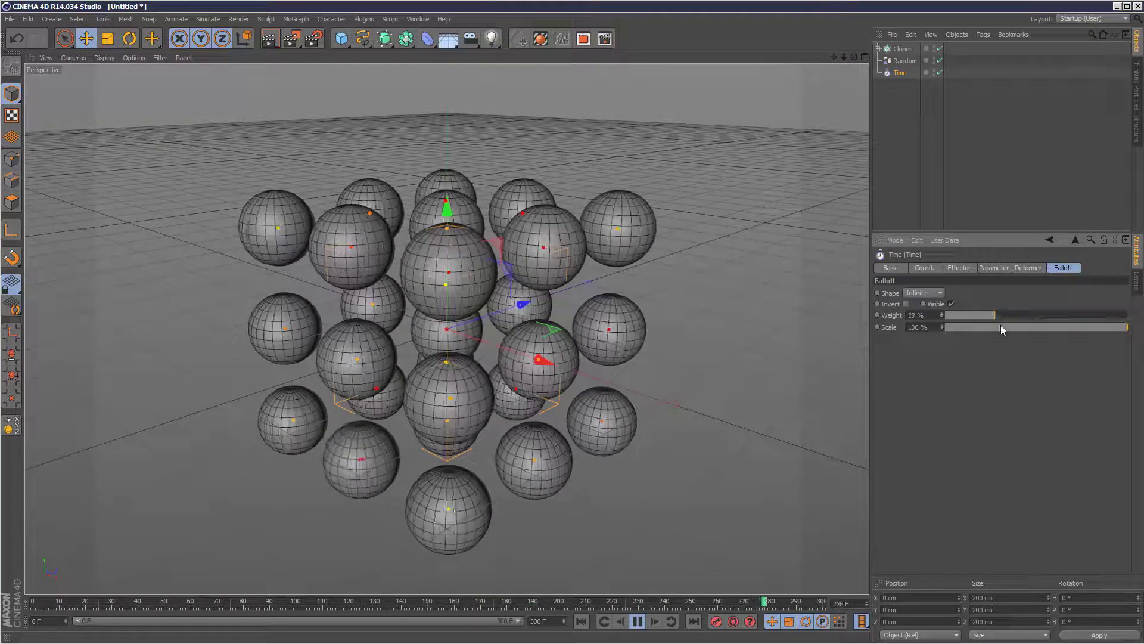
left_click(1005, 218)
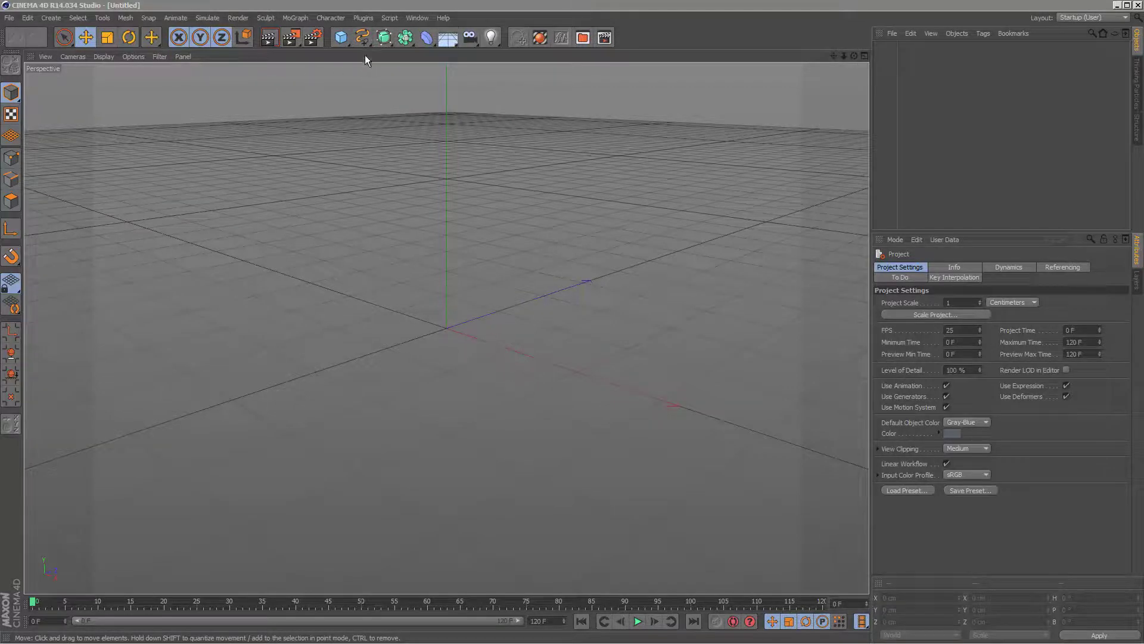
Add a cube to the empty scene and narrow it to about 93 cm in X and 97 cm in Z
left_click(343, 39)
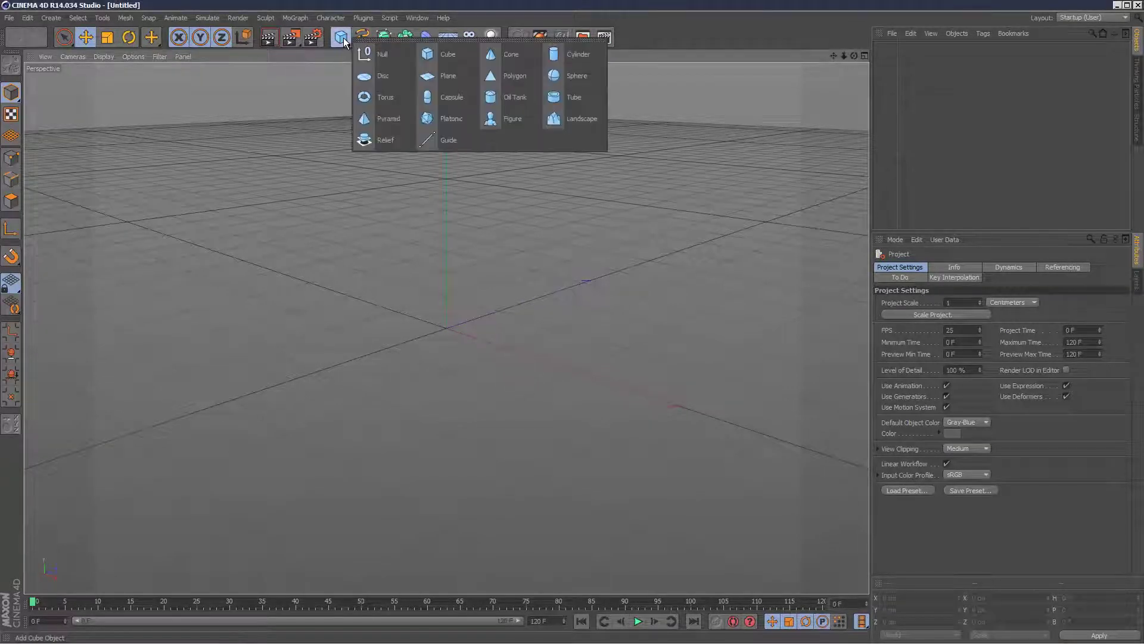
left_click(448, 55)
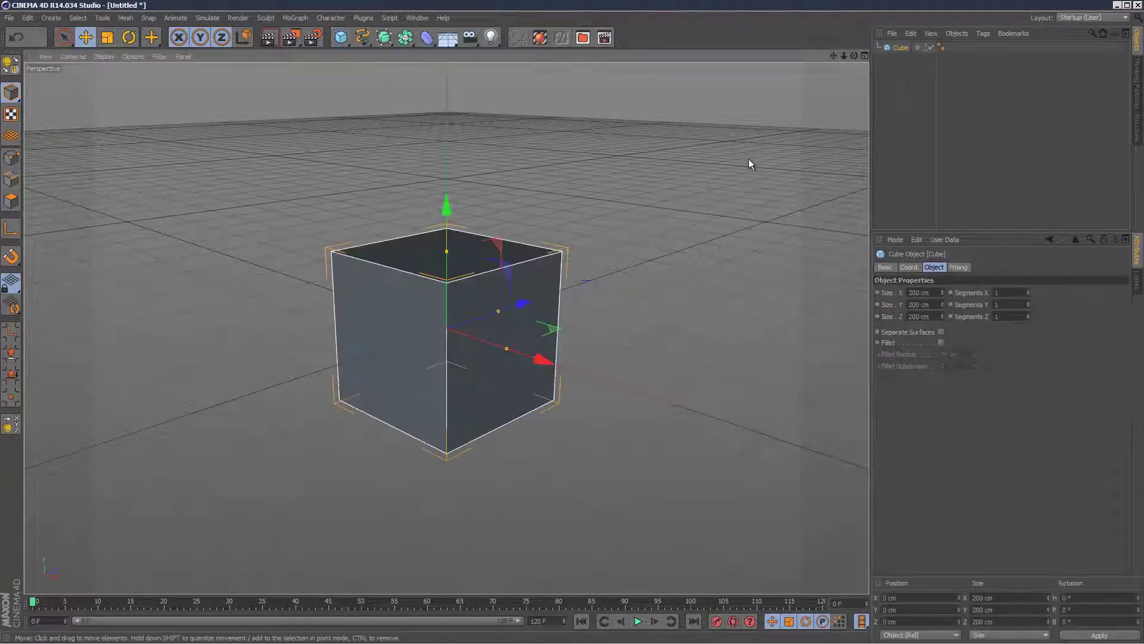
left_click_drag(499, 312, 473, 337)
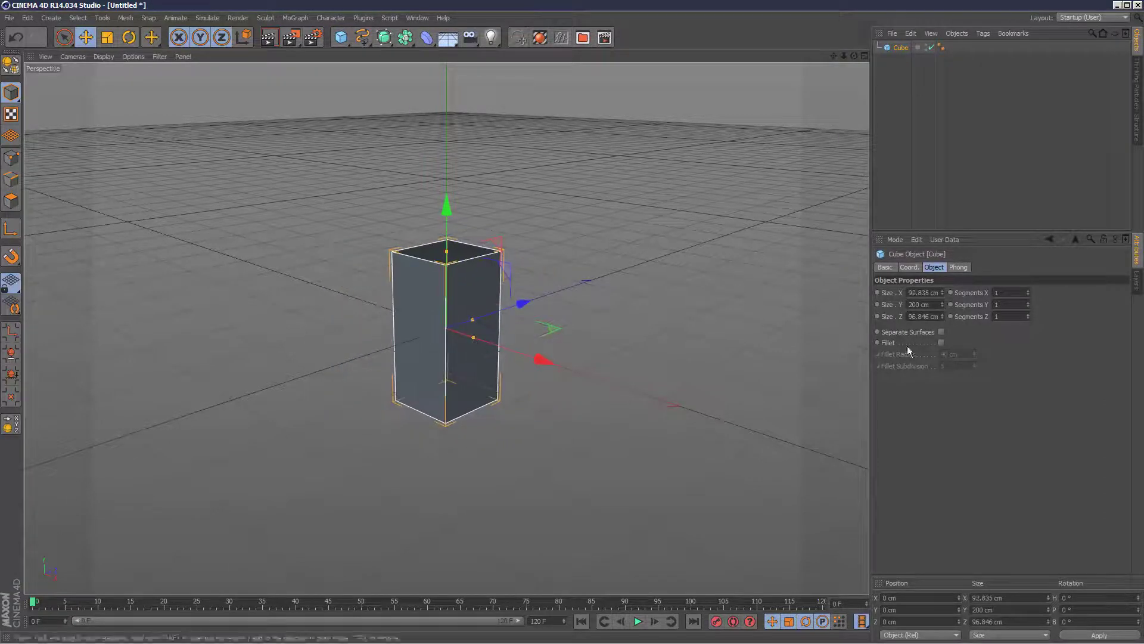
Set the cube's size to 44 cm in X and Z and 250 cm in Y, with 14 segments along Y
left_click(907, 292)
type("44")
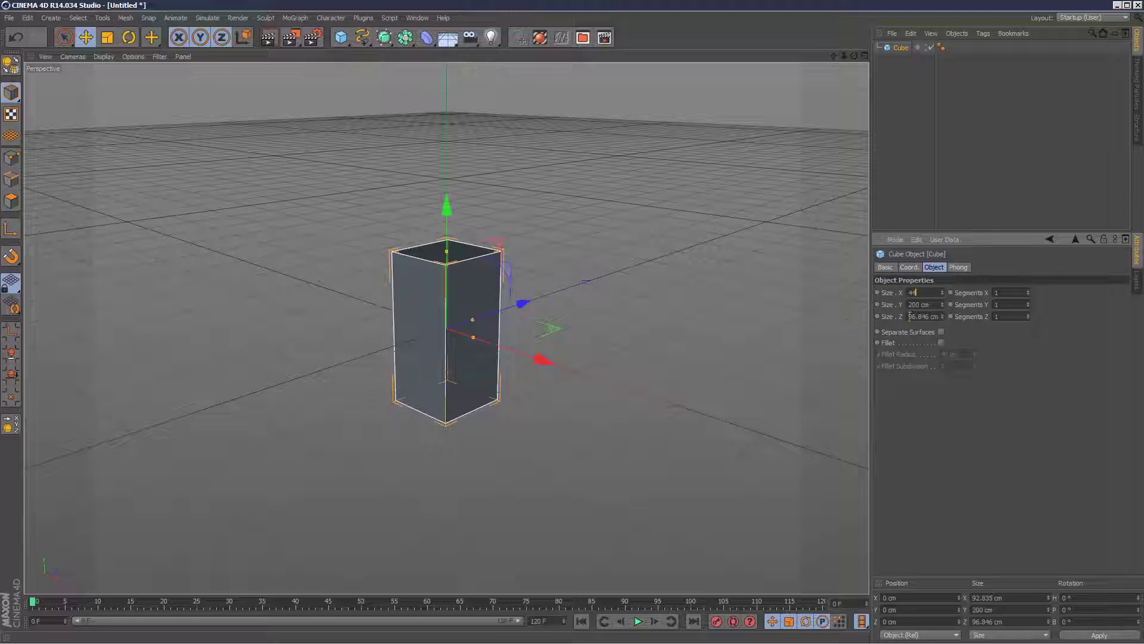
left_click(909, 315)
type("44")
left_click(918, 304)
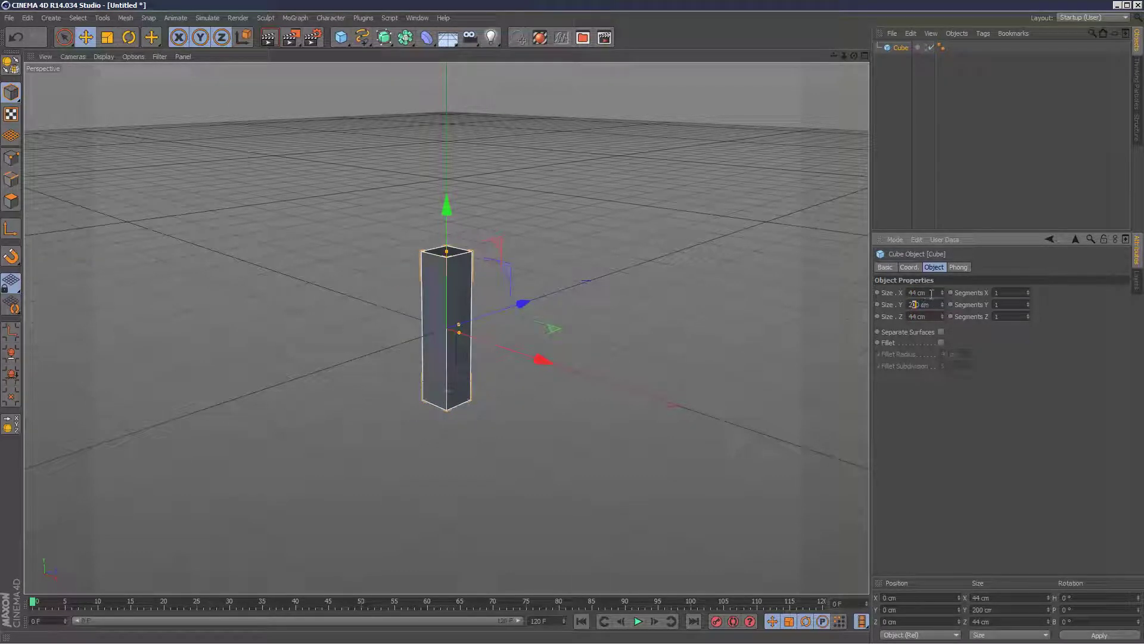
type("5")
key("Return")
left_click_drag(1027, 309, 1028, 305)
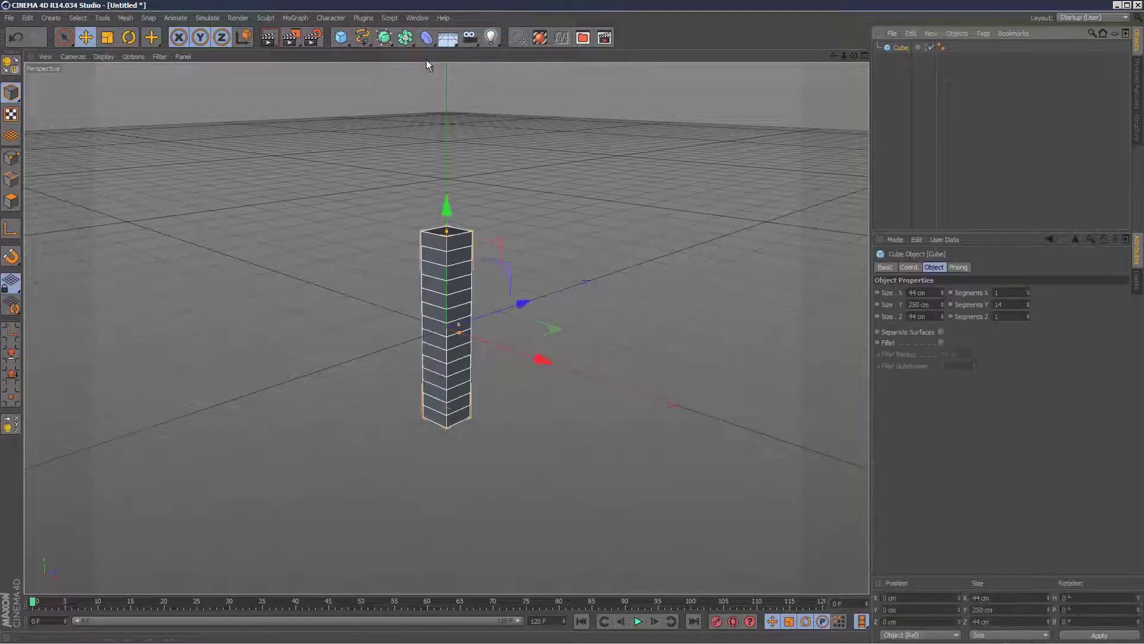
Add a Bend deformer as a child of the cube, keep the Y-axis length and set its strength to 34°
left_click_drag(426, 36, 458, 54)
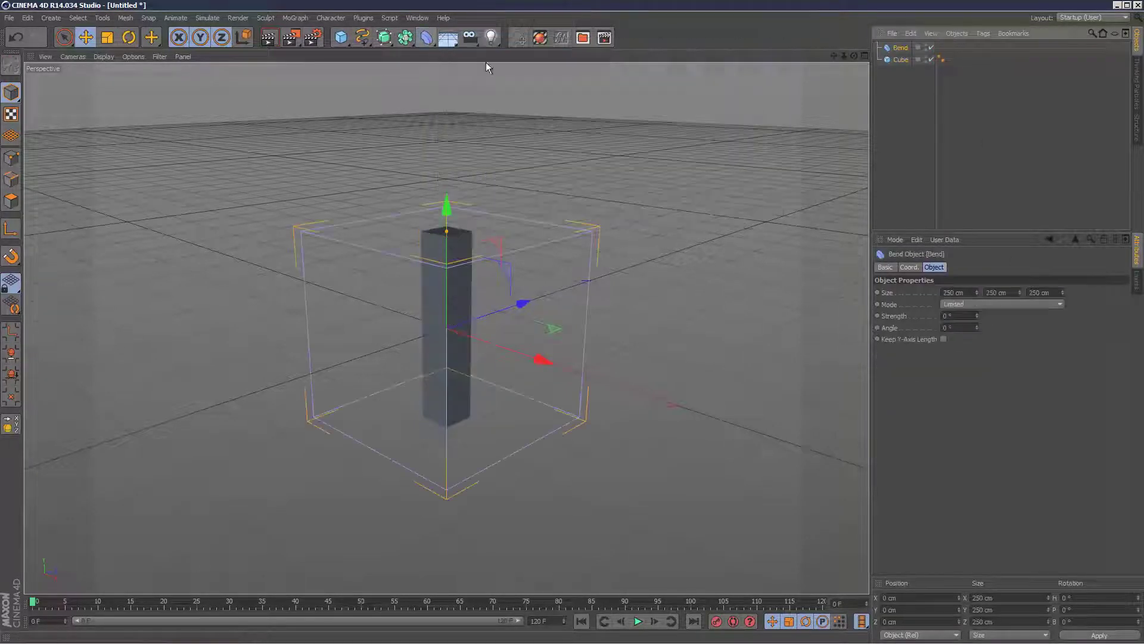
left_click_drag(904, 66, 904, 62)
left_click(904, 50)
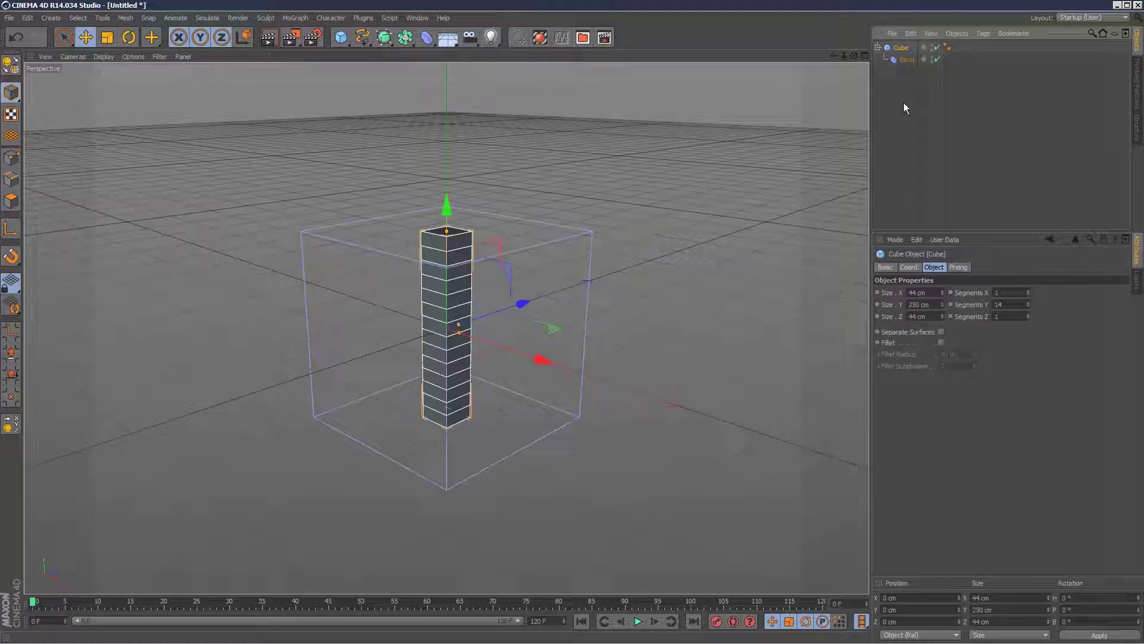
left_click(906, 60)
left_click(943, 339)
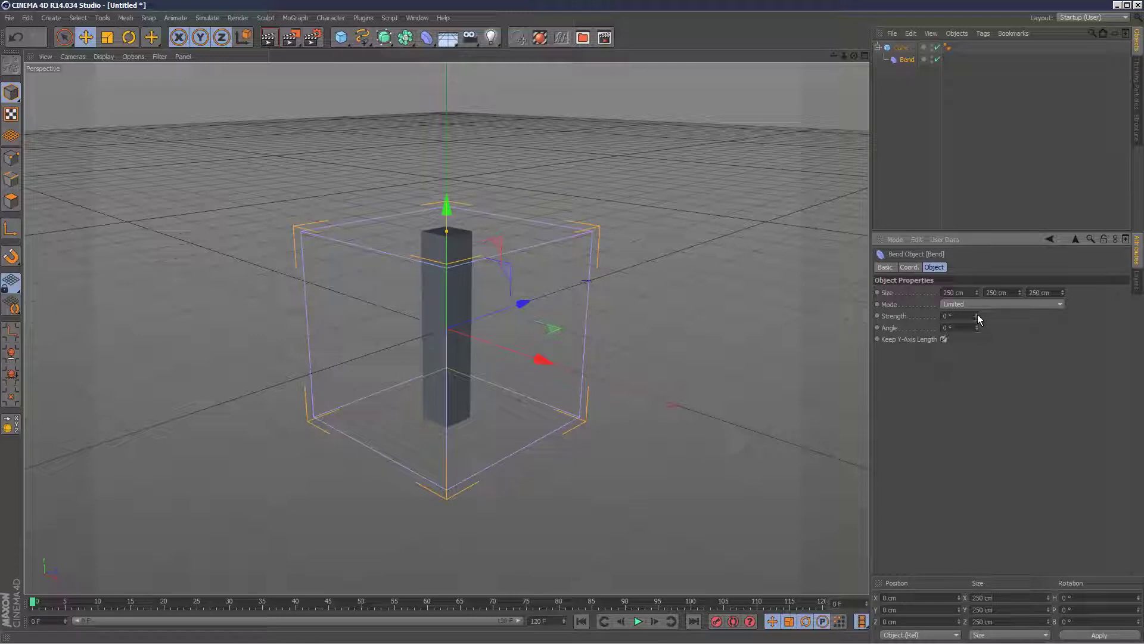
left_click_drag(977, 314, 1001, 310)
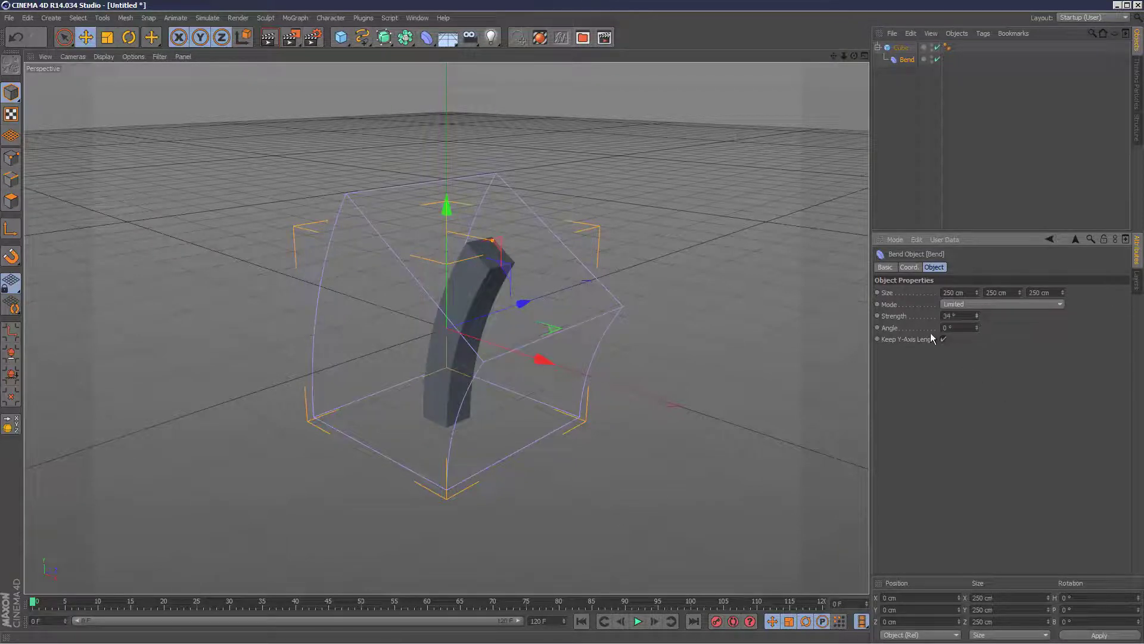
Keyframe the Bend strength at 34° on frame 0 and at -62° on frame 10
left_click(877, 316)
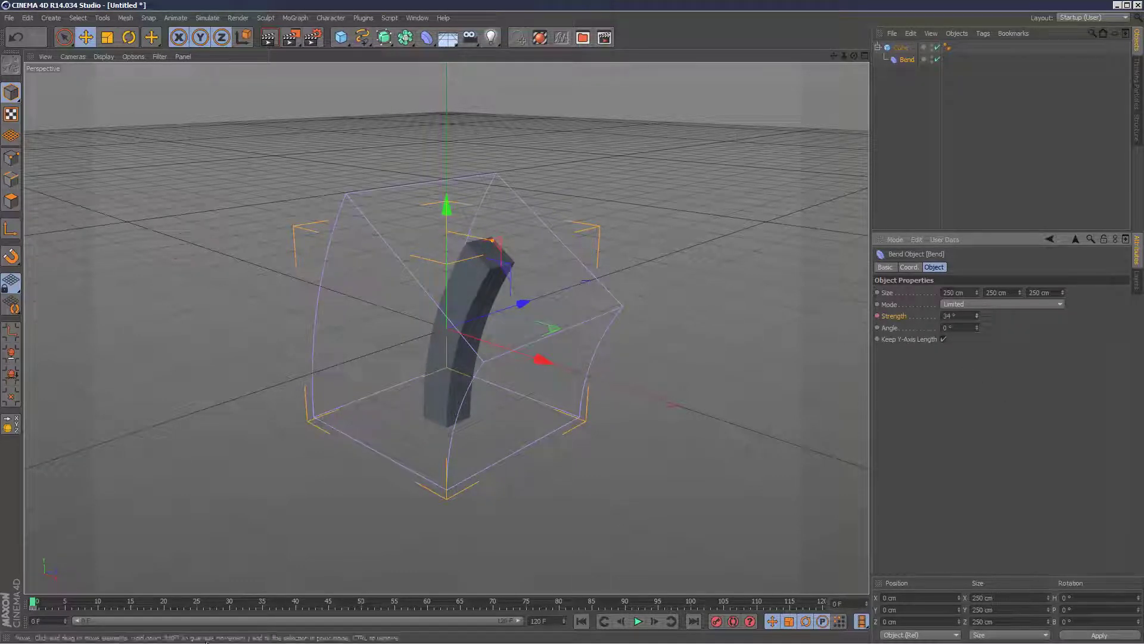
left_click(99, 603)
left_click_drag(977, 316, 976, 317)
left_click(877, 315)
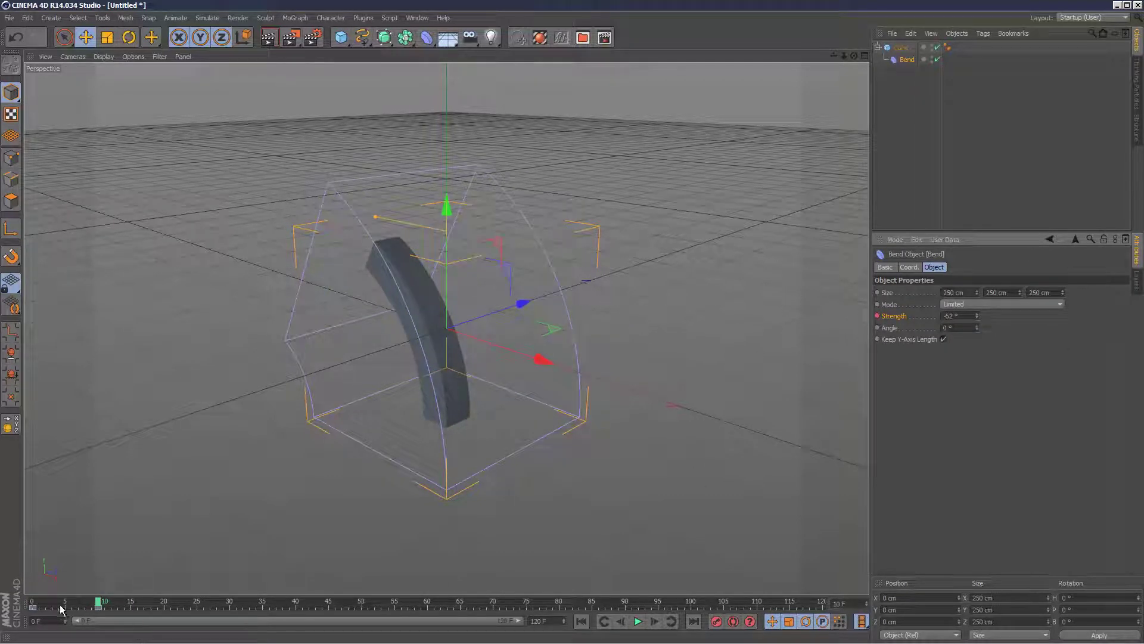
Copy the first Bend strength keyframe to frame 20 and preview the animation
left_click(37, 607)
left_click_drag(174, 613, 177, 614)
left_click(838, 378)
left_click(637, 621)
left_click(638, 621)
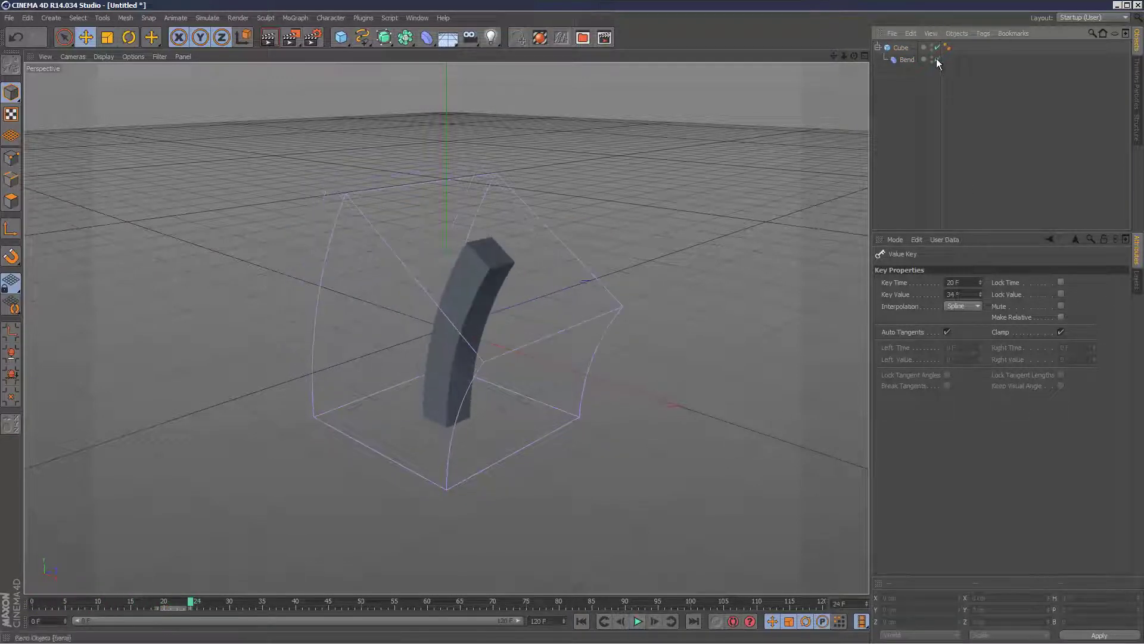
Hide the deformer cages in the viewport
left_click(432, 295)
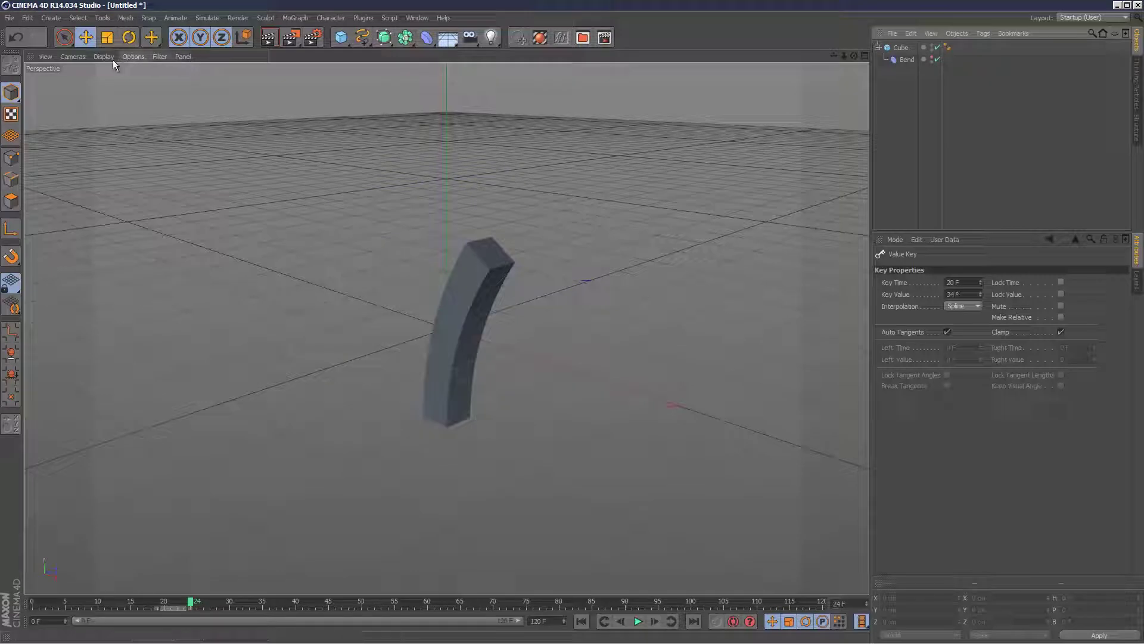
left_click(109, 56)
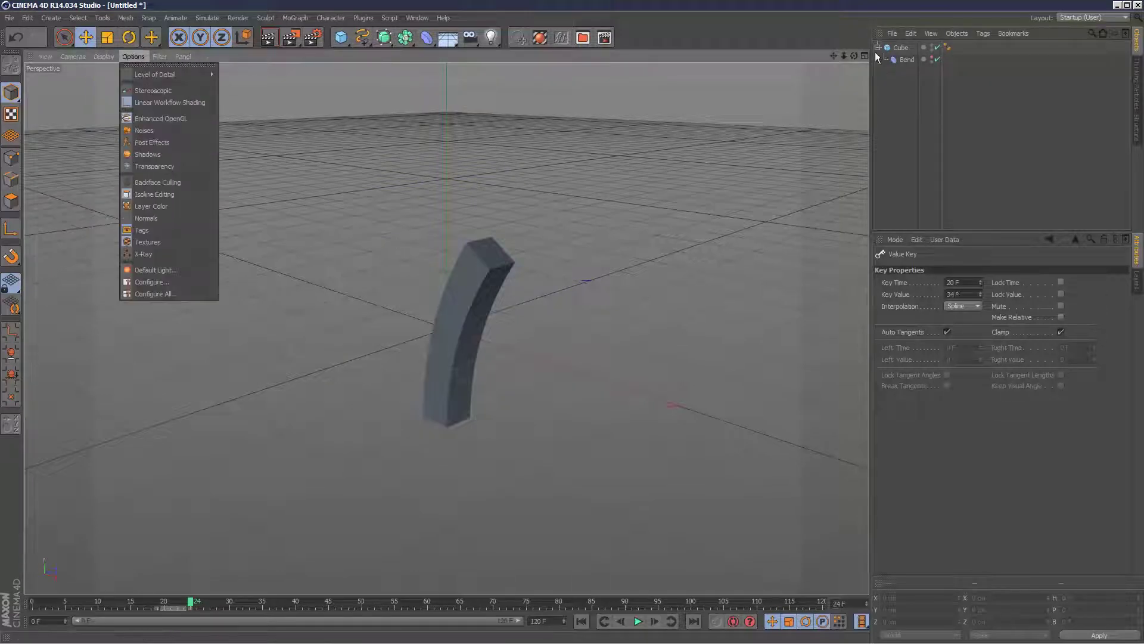
Open the F-curve of the Bend deformer's strength and select its Strength track
left_click(906, 59)
left_click(906, 59)
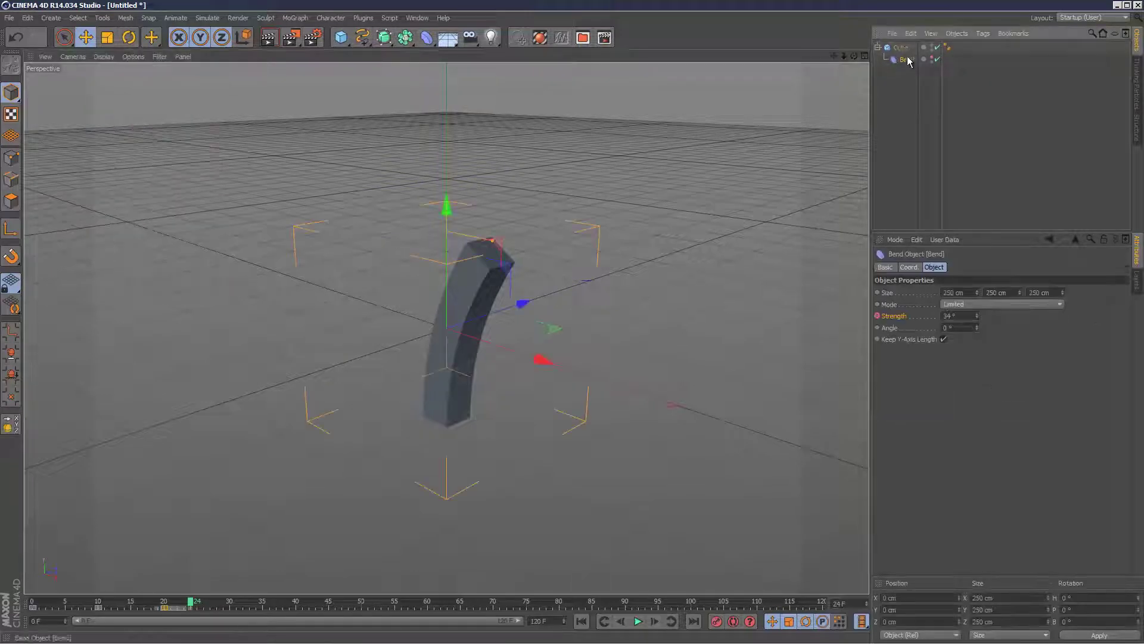
right_click(892, 320)
left_click(989, 438)
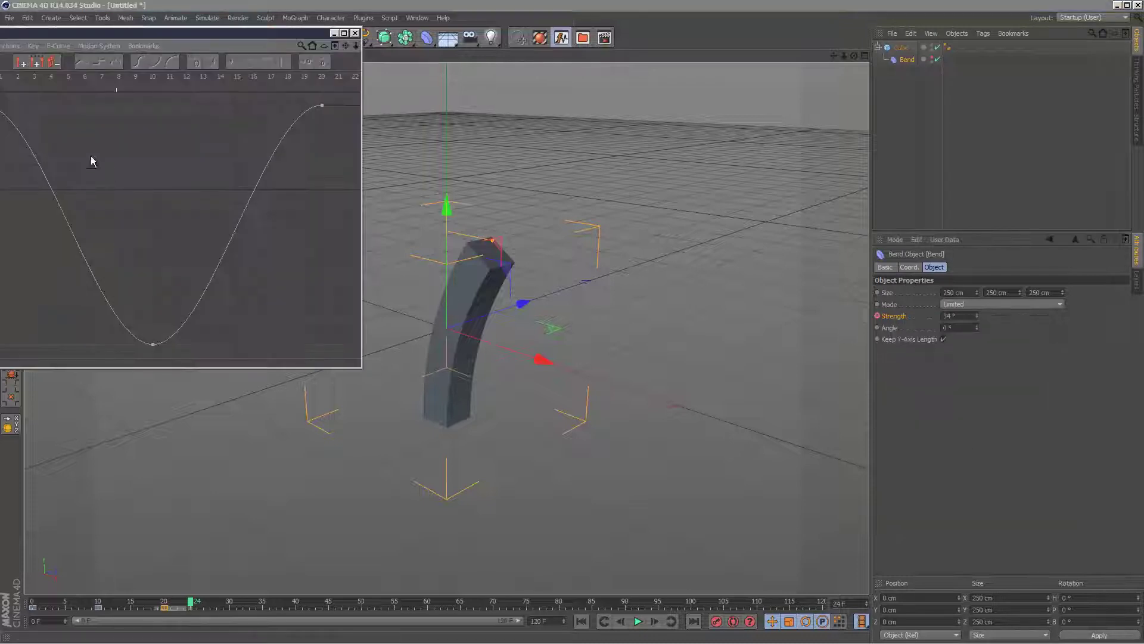
left_click_drag(83, 40, 265, 71)
left_click(98, 167)
left_click(83, 142)
Set the Strength track to Oscillate before and after its keys with 99 repetitions each, and close the timeline
left_click(968, 327)
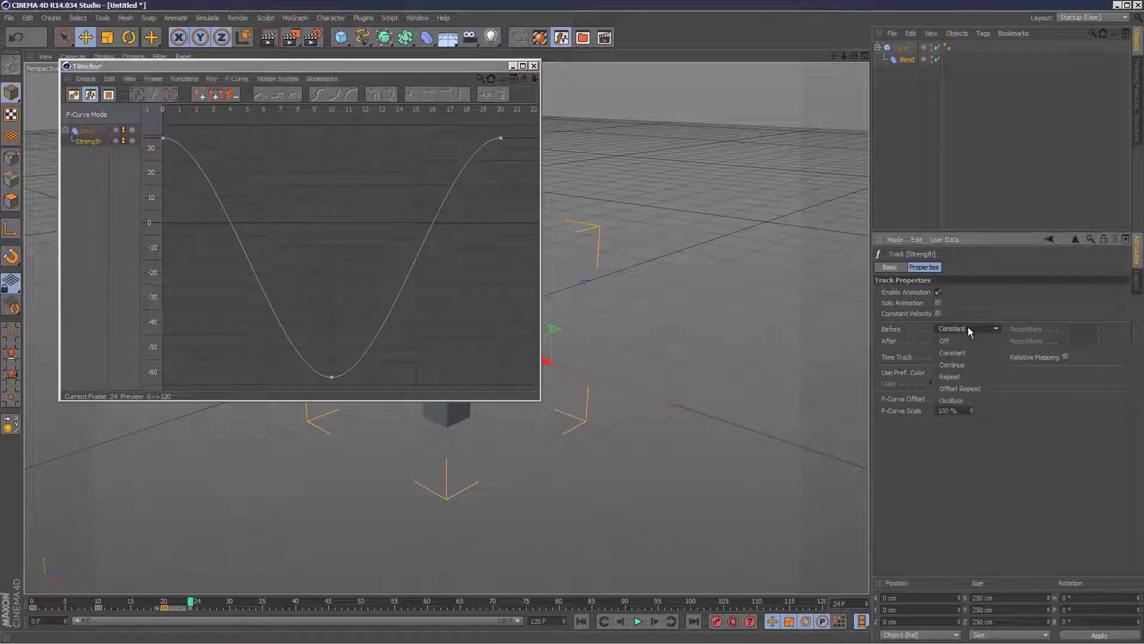
left_click(977, 384)
left_click(967, 340)
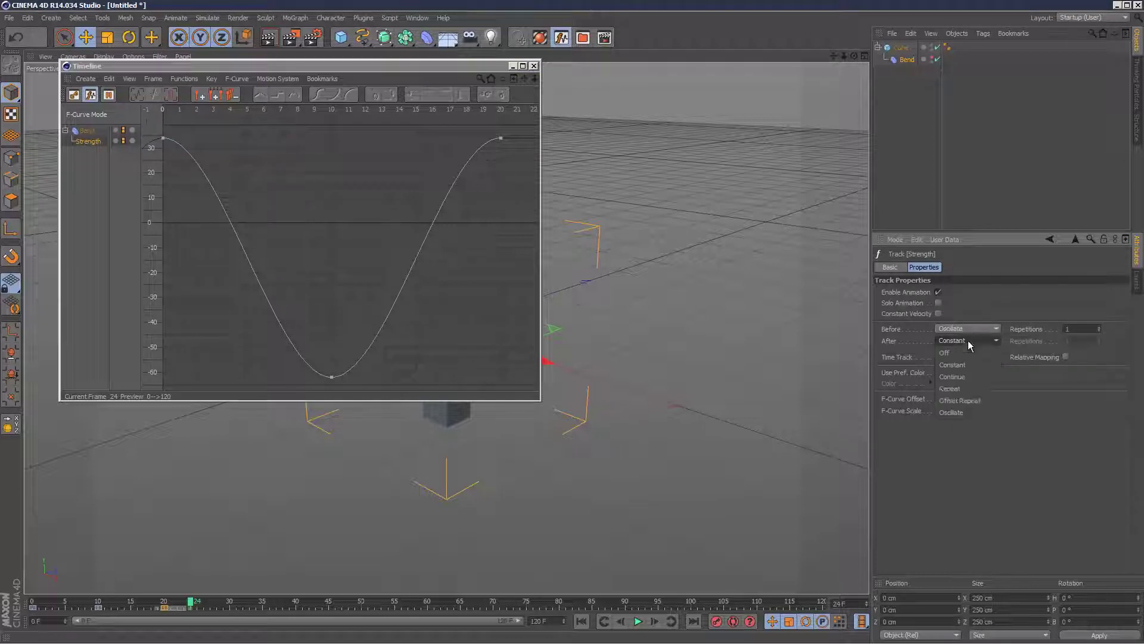
left_click(973, 413)
left_click(1065, 328)
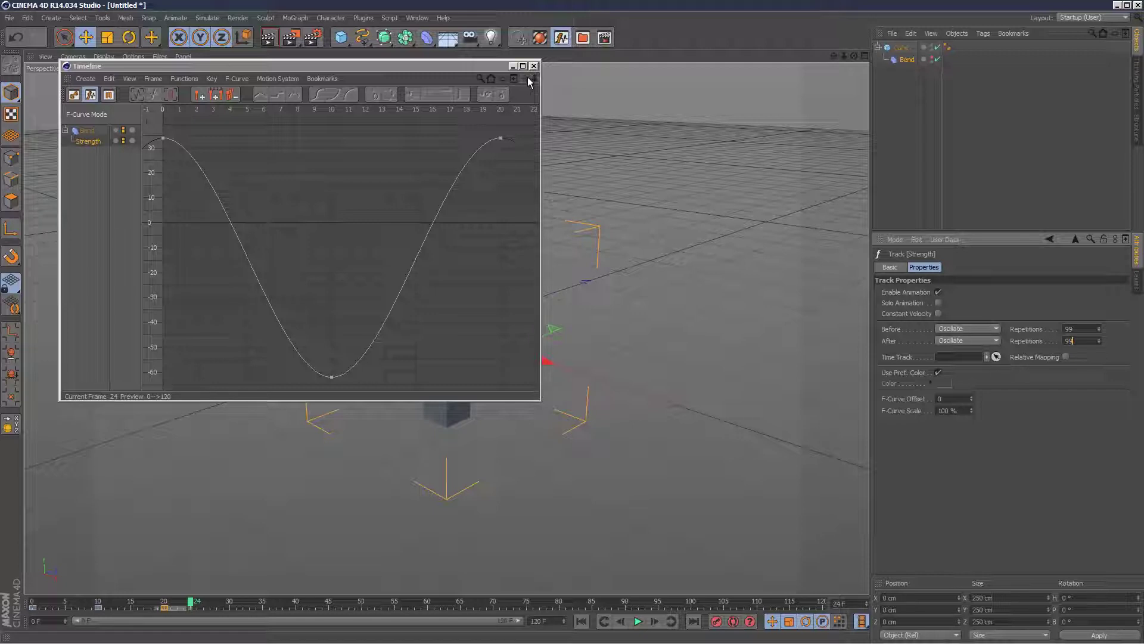
key("h")
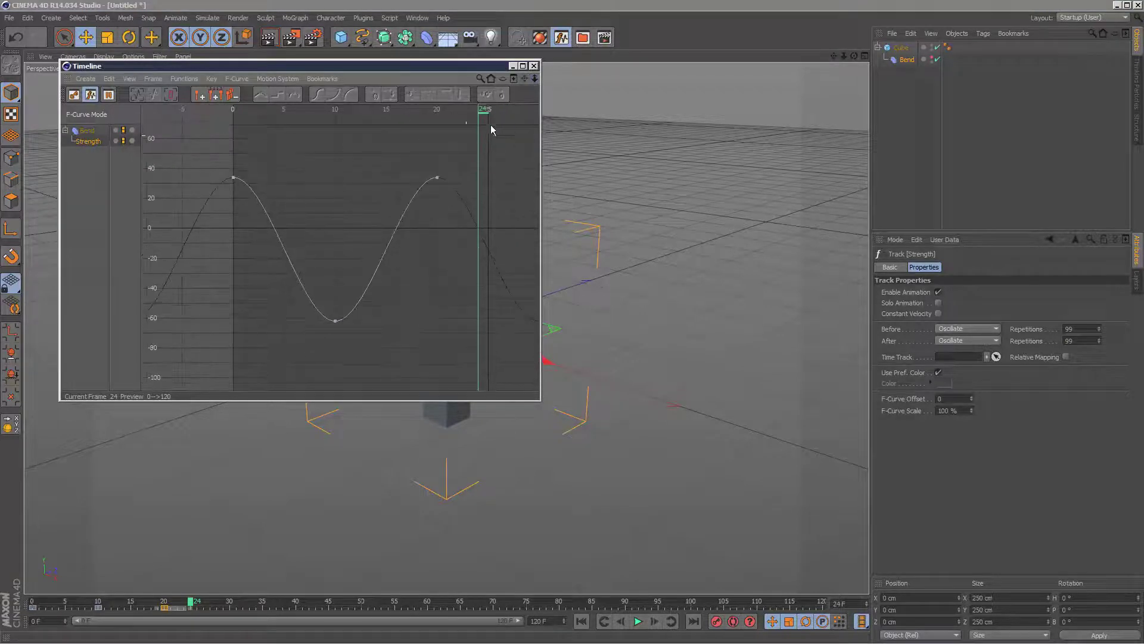
left_click(533, 66)
left_click(977, 166)
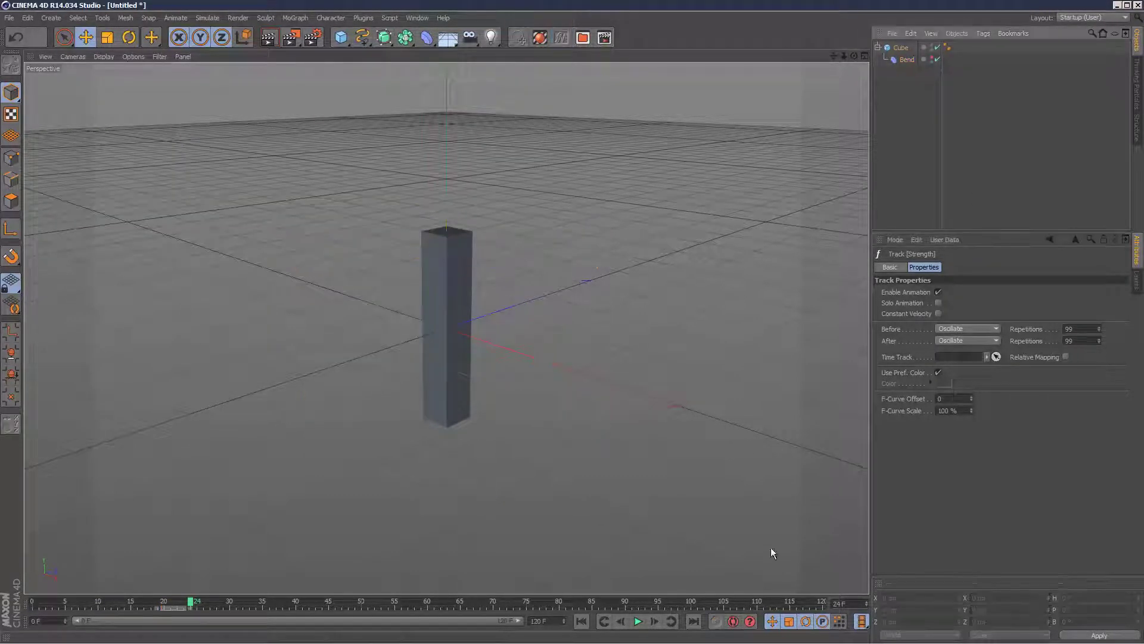
Extend the project length and preview range to 200 frames and play the bending animation from the start
left_click(539, 620)
type("200")
key("Return")
left_click_drag(348, 620, 523, 621)
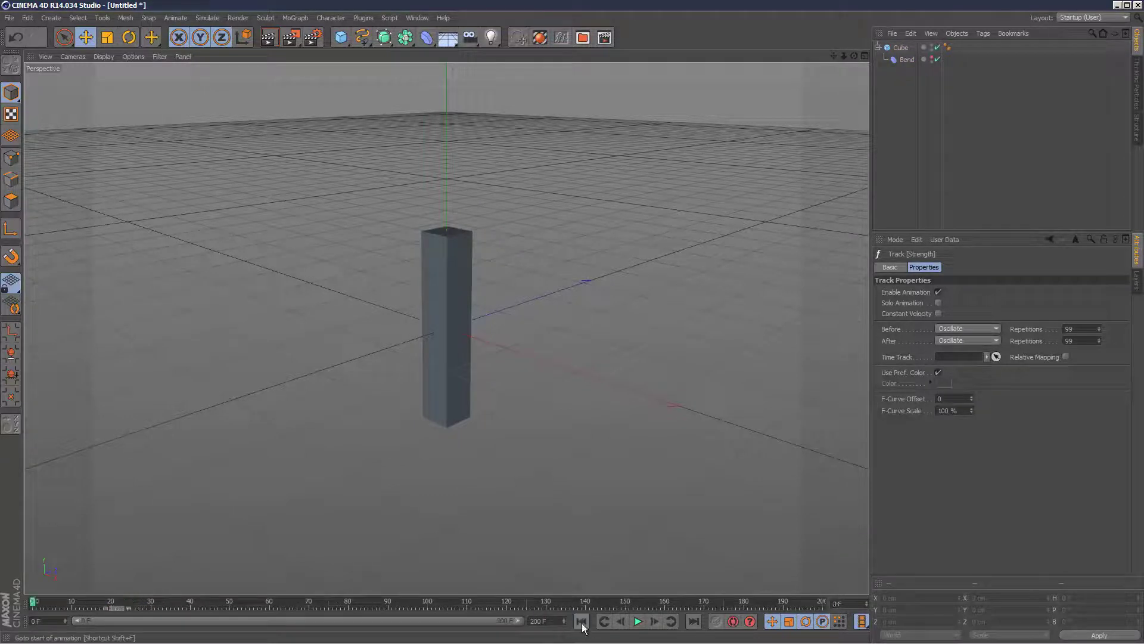
left_click(637, 621)
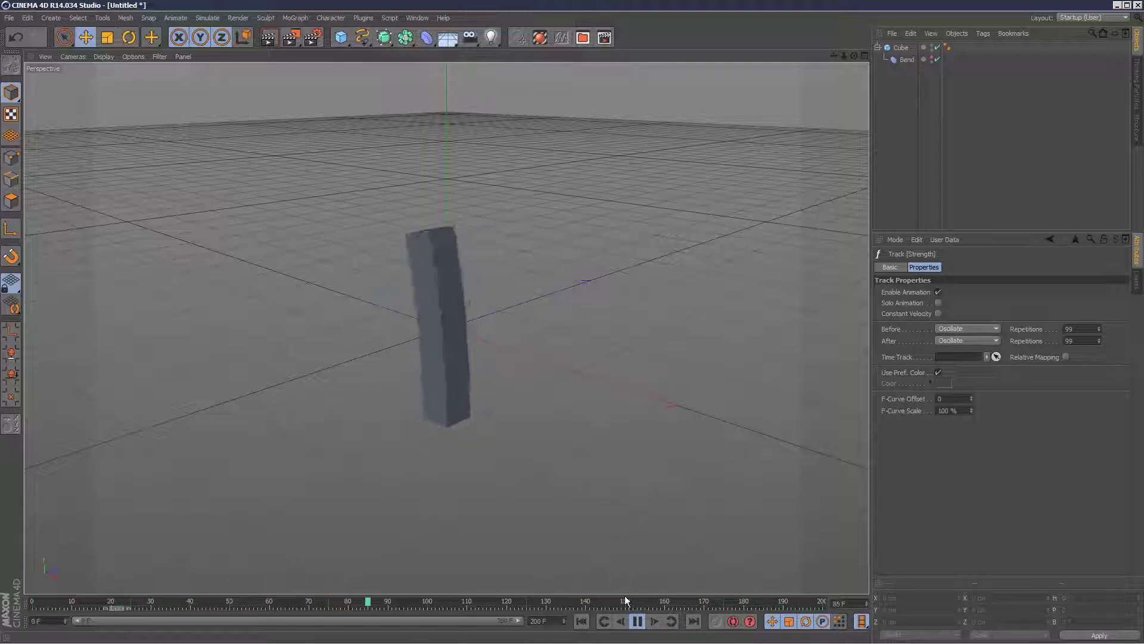
left_click(637, 621)
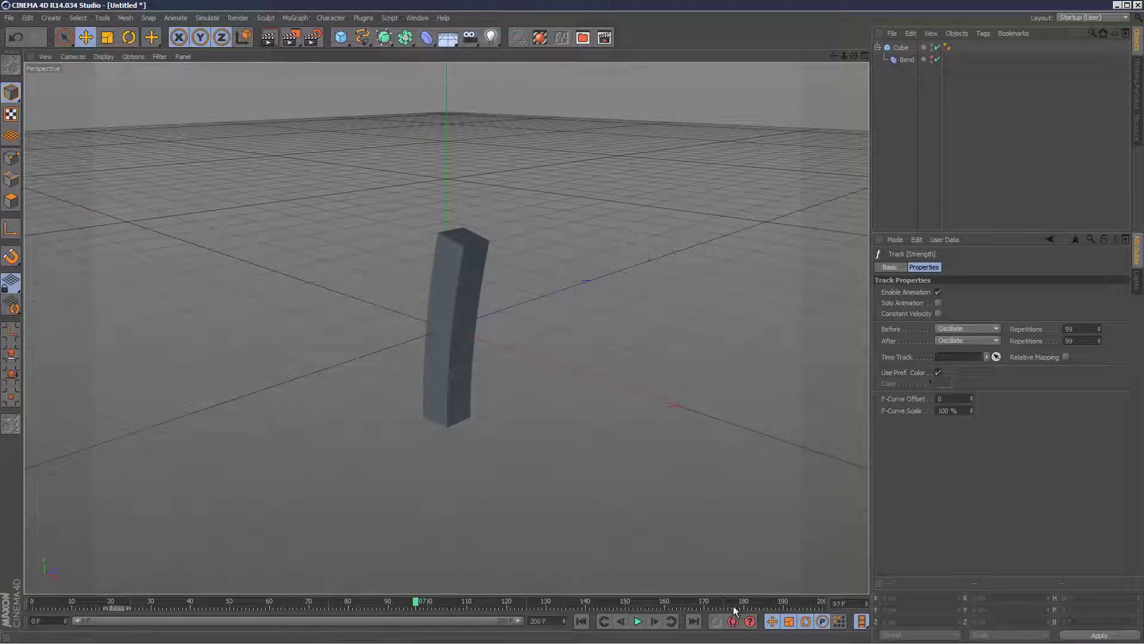
Play the looping bend animation of the cube from the first frame and stop it
left_click(581, 621)
left_click(639, 621)
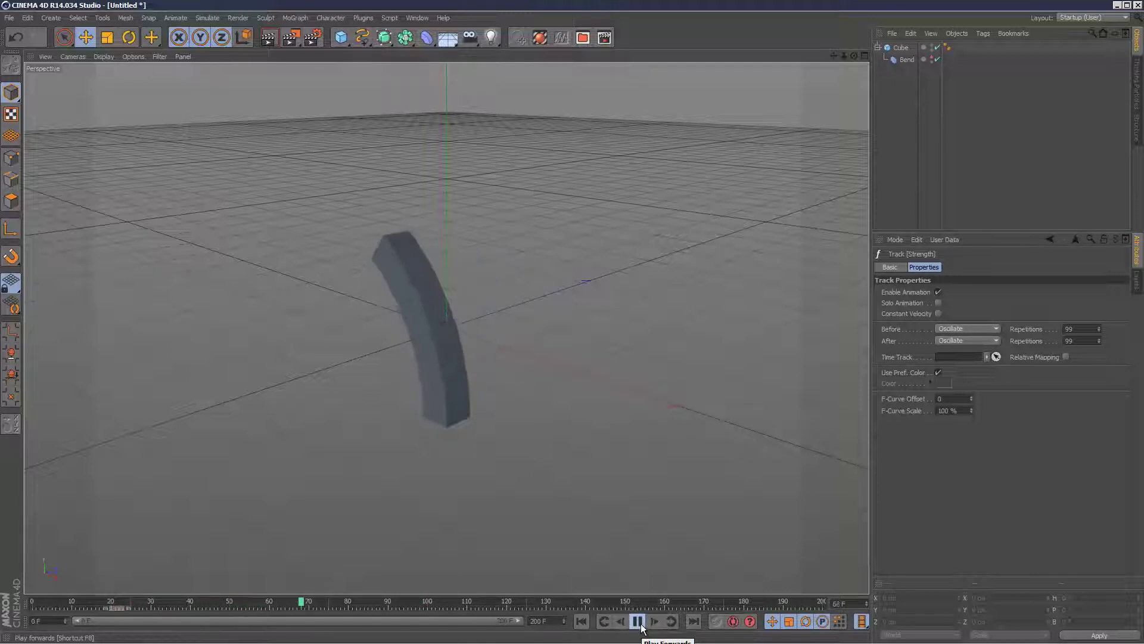
left_click(638, 621)
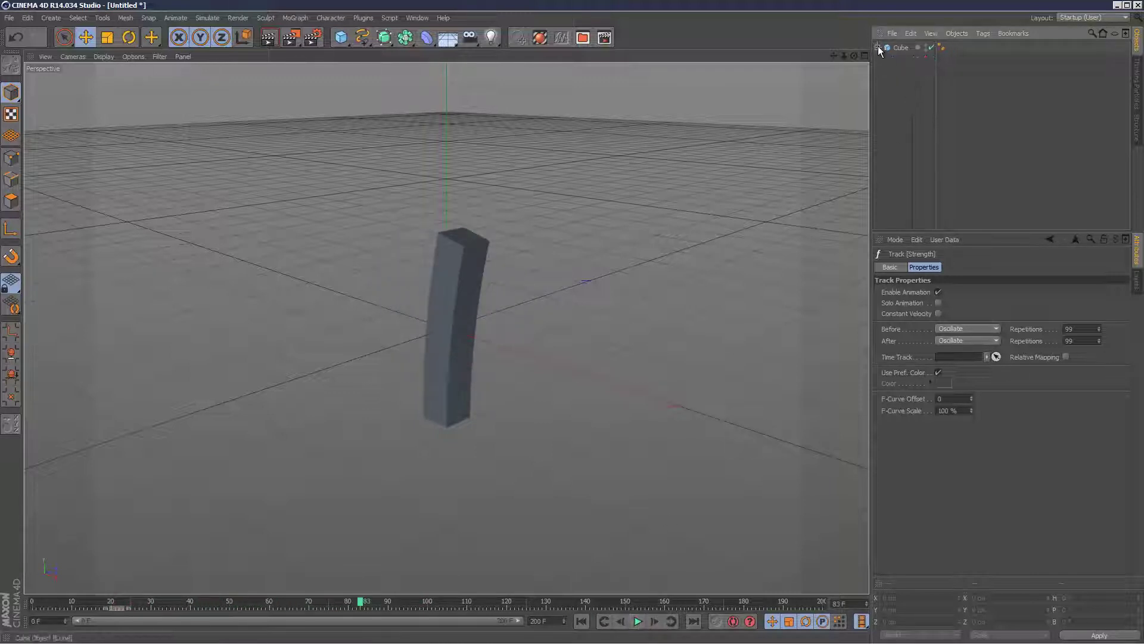
Create a MoGraph Cloner and make the bending Cube its child
left_click(886, 47)
left_click(898, 127)
left_click(901, 47)
left_click(295, 18)
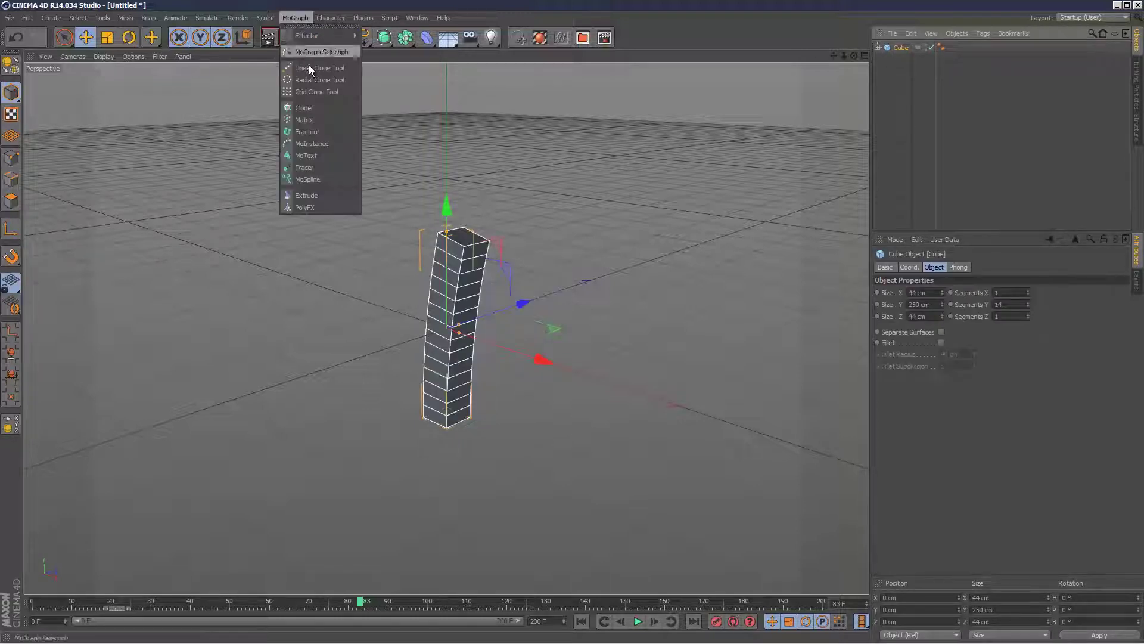
left_click(310, 108)
left_click_drag(909, 50, 904, 49)
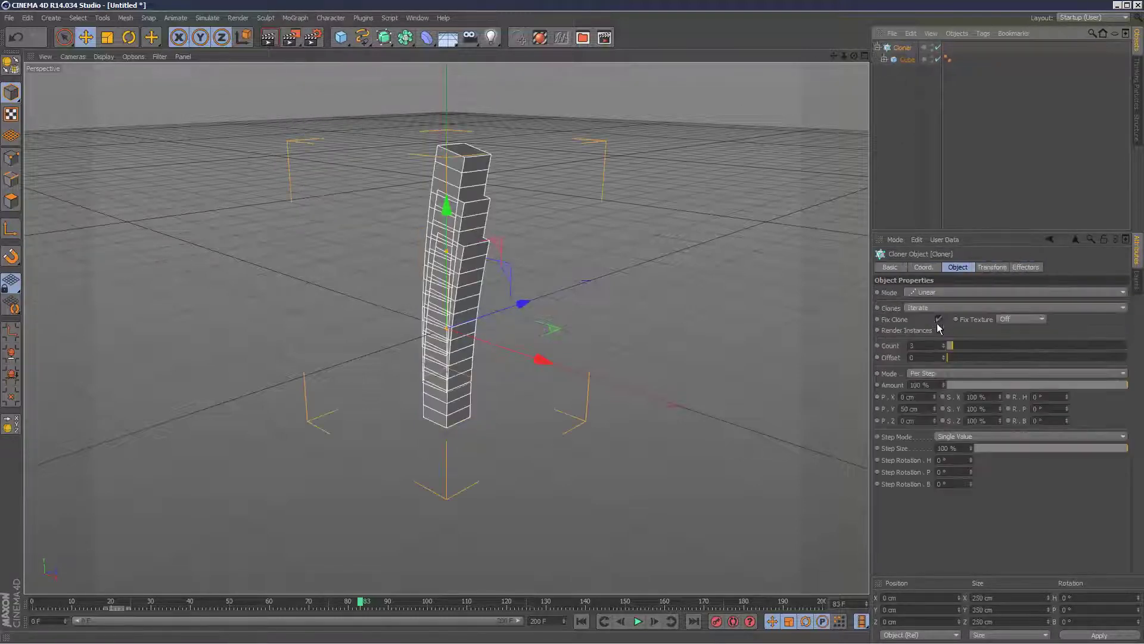
Arrange the Cloner's linear clones with a per-step offset of 0 cm in Y and 200 cm in Z, and set the count to 10
double_click(912, 409)
type("0")
key("Return")
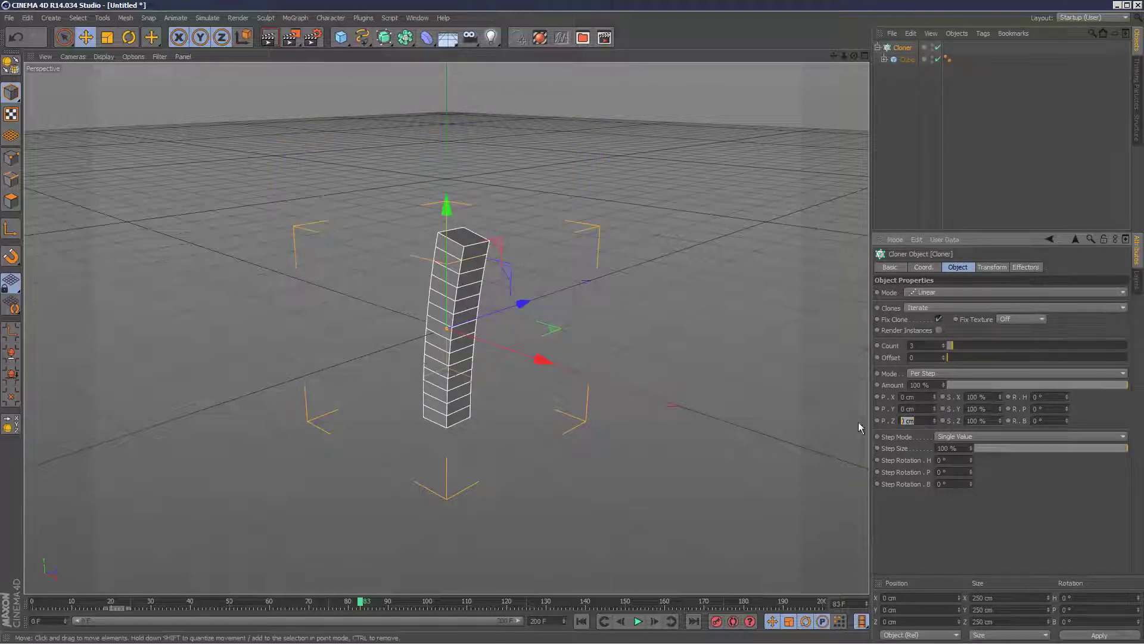
double_click(921, 420)
type("200")
key("Return")
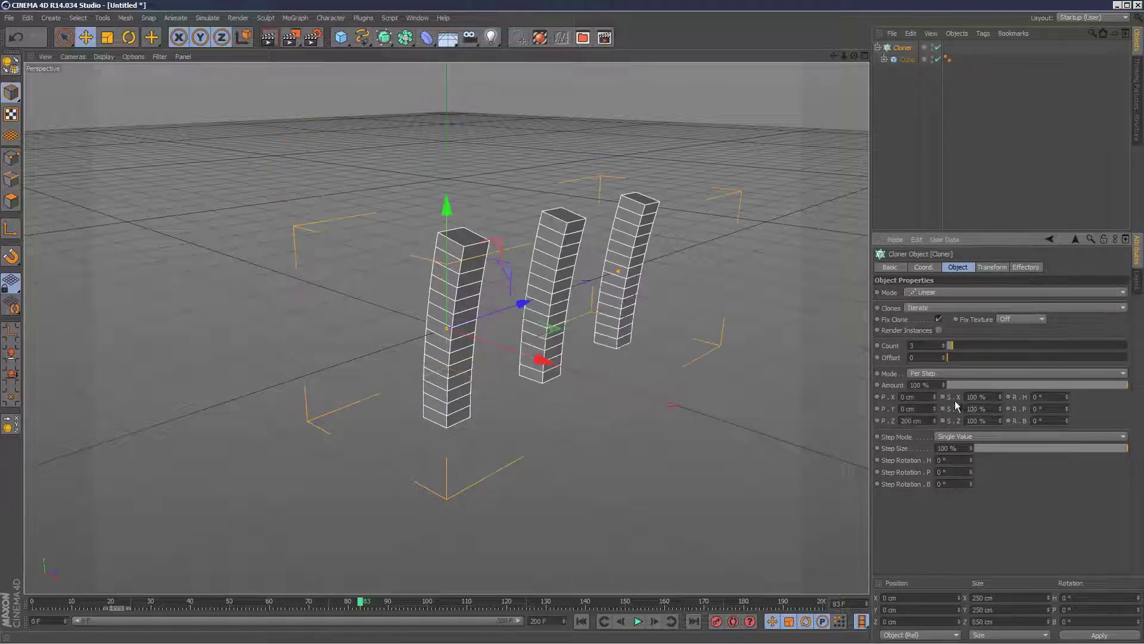
mouse_move(950, 345)
left_mouse_down()
mouse_move(979, 347)
mouse_move(965, 351)
left_mouse_up()
left_click_drag(833, 56, 554, 355)
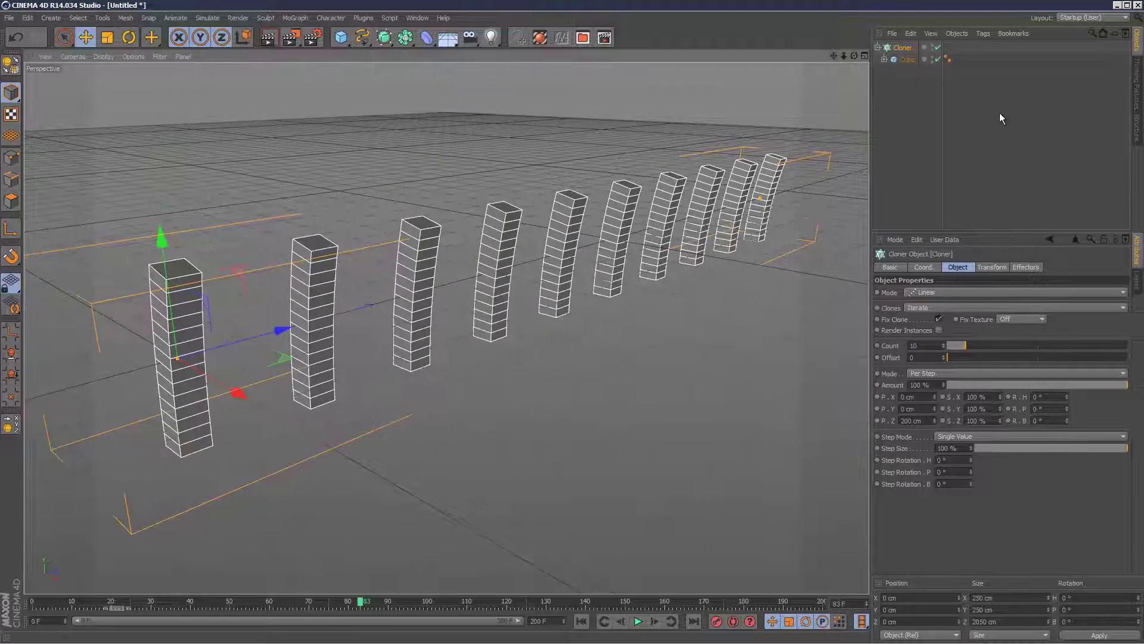
Set the viewport display to Gouraud Shading (Lines) and play the cloned animation from the start
left_click(1048, 119)
left_click(104, 56)
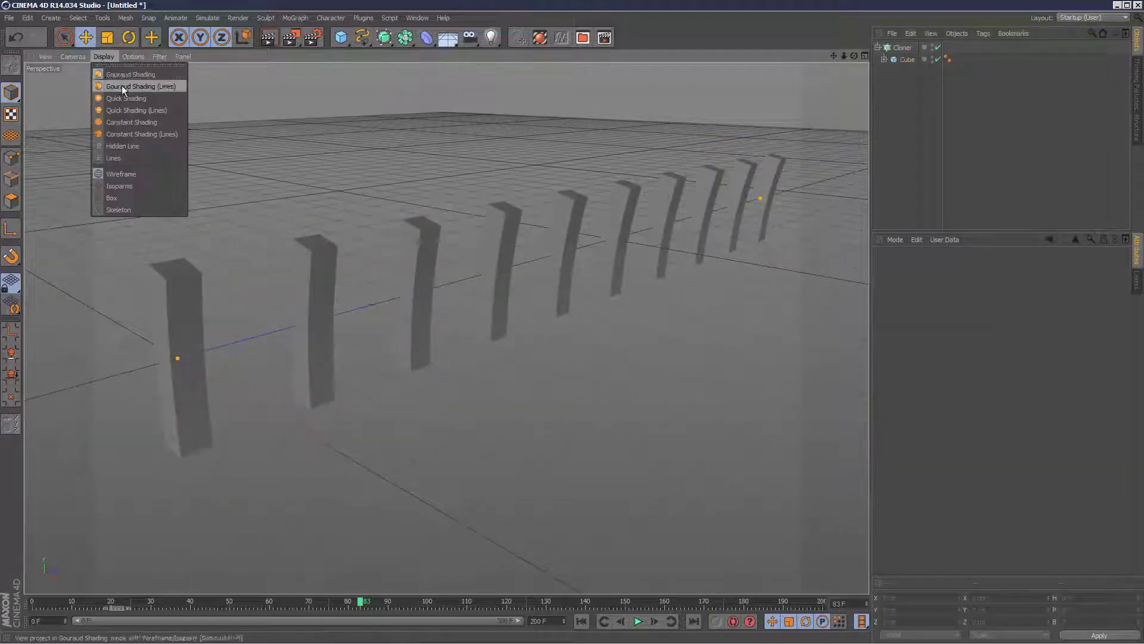
left_click(119, 87)
left_click(583, 623)
left_click(637, 622)
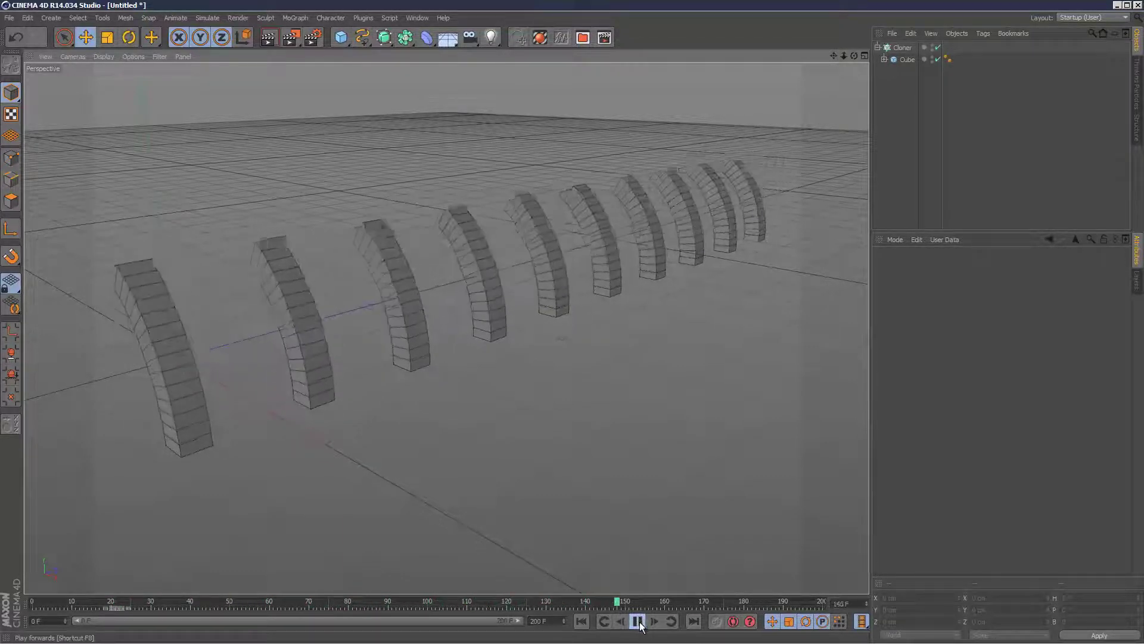
left_click(637, 622)
Add a Random effector to the Cloner
left_click(879, 48)
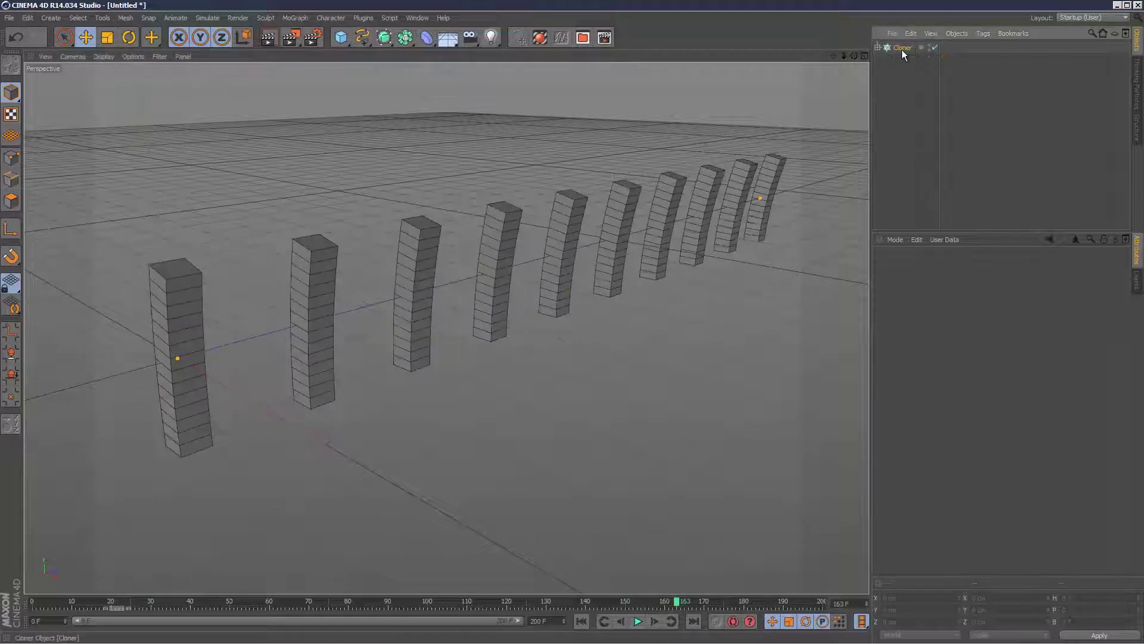
left_click(902, 48)
left_click(295, 18)
mouse_move(322, 36)
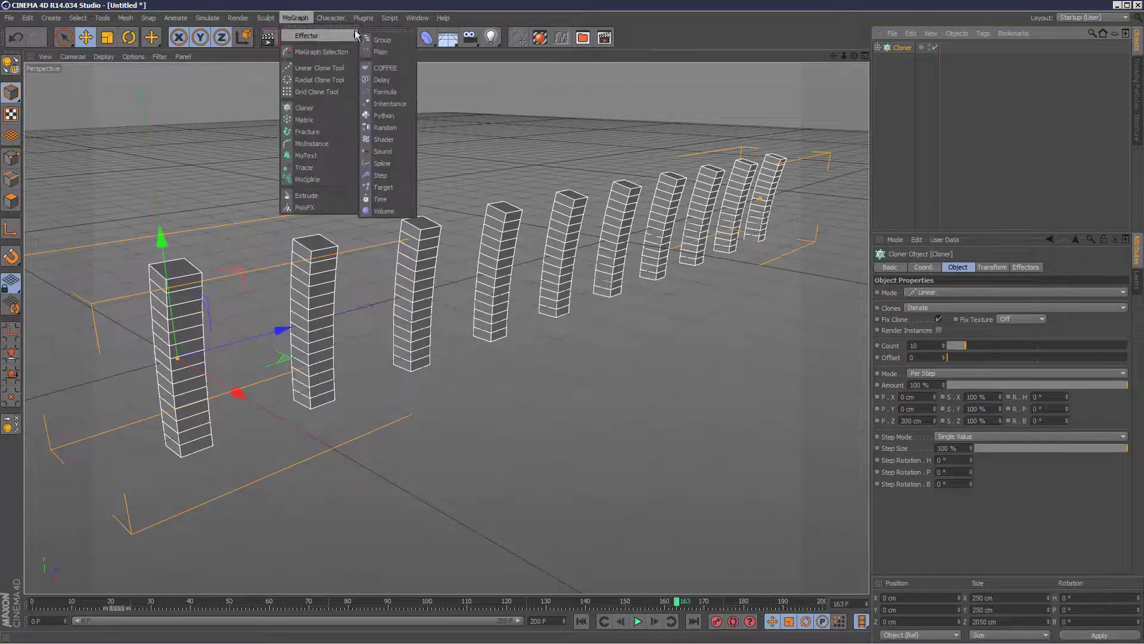
left_click(391, 128)
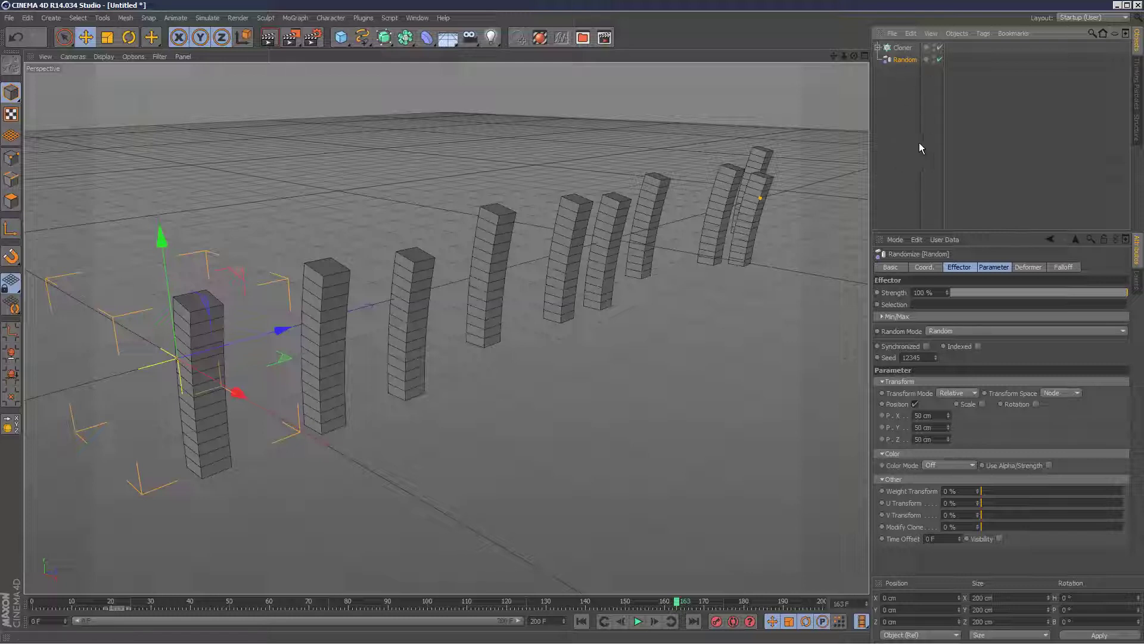
Turn off the Random effector's position influence and set its Weight Transform to 100%
left_click(914, 404)
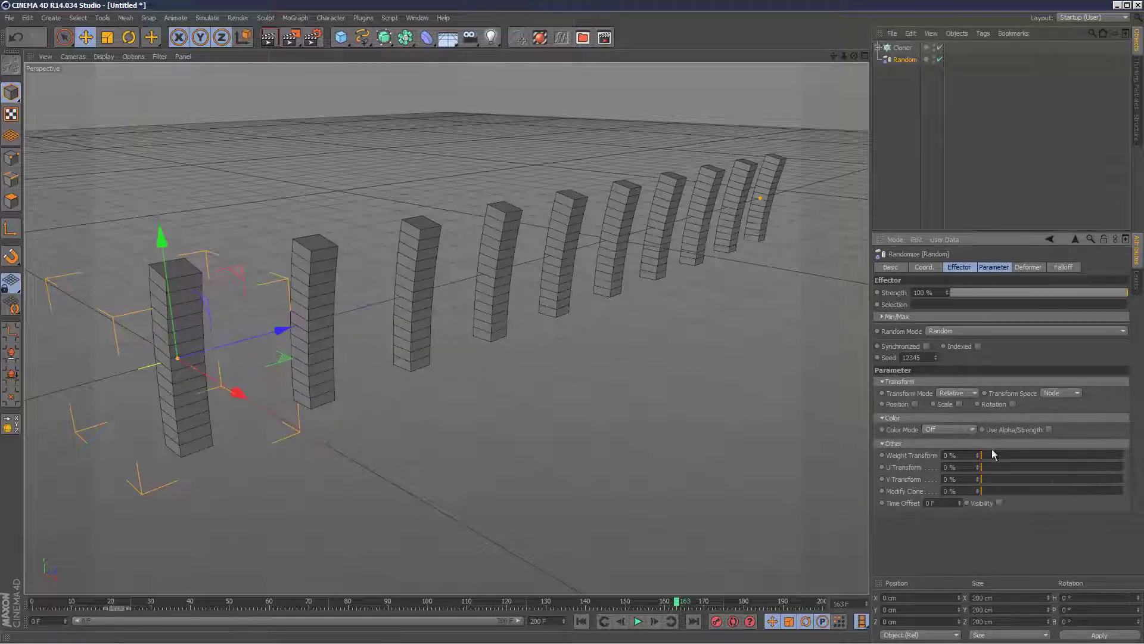
left_click_drag(992, 456, 1138, 464)
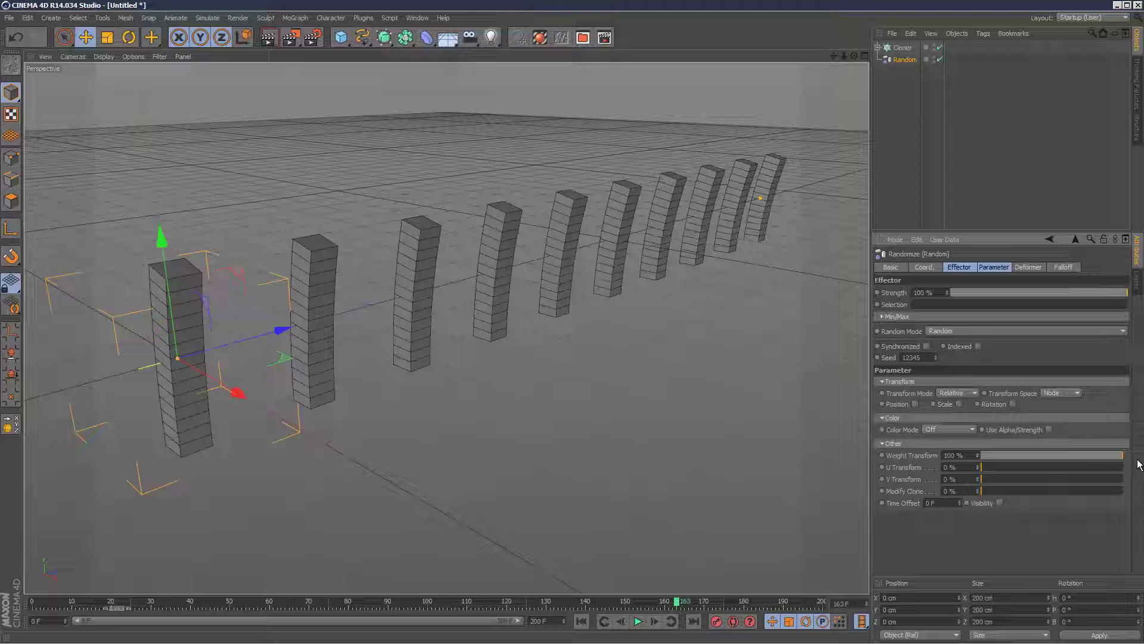
left_click(896, 92)
Set the Cloner's transform display to Weight so the clone weights show as colours
left_click(901, 47)
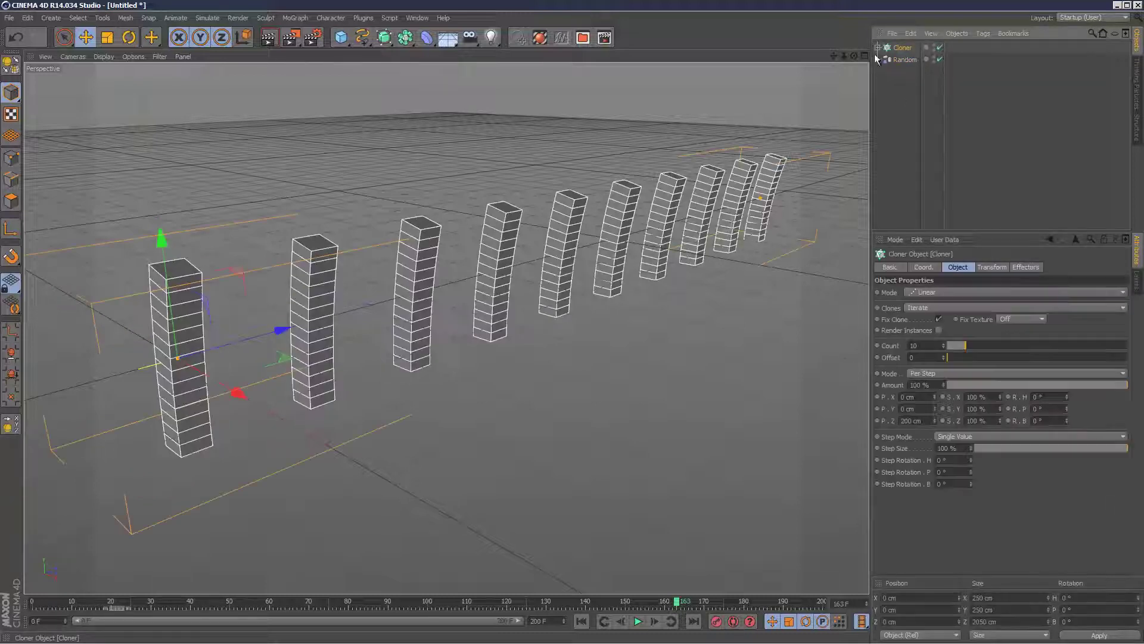
left_click(993, 267)
left_click(964, 292)
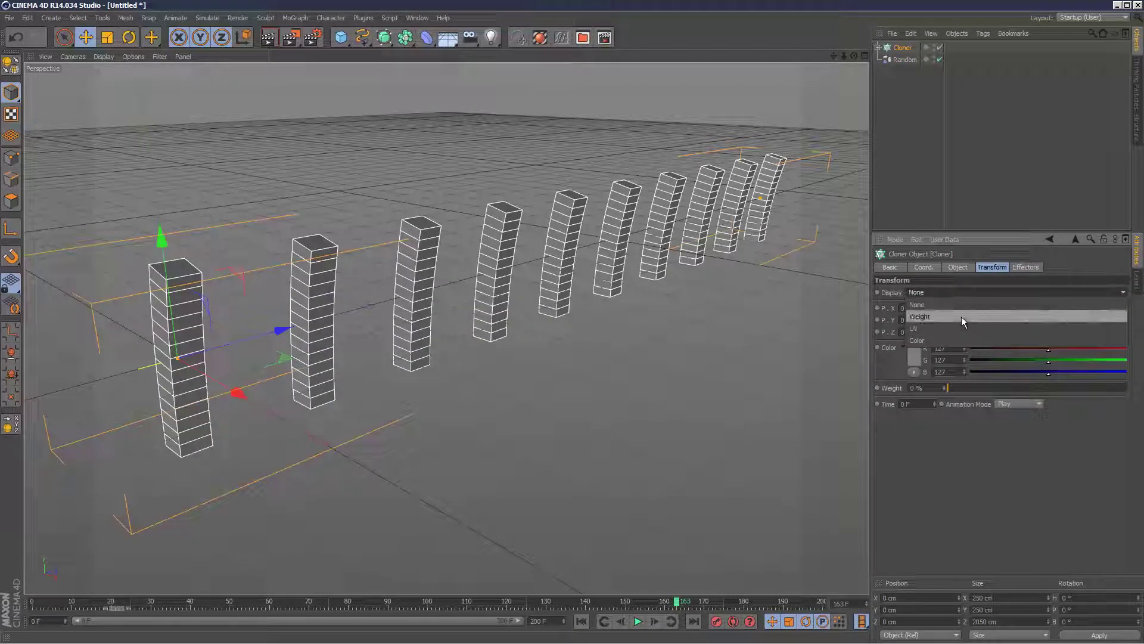
left_click(961, 316)
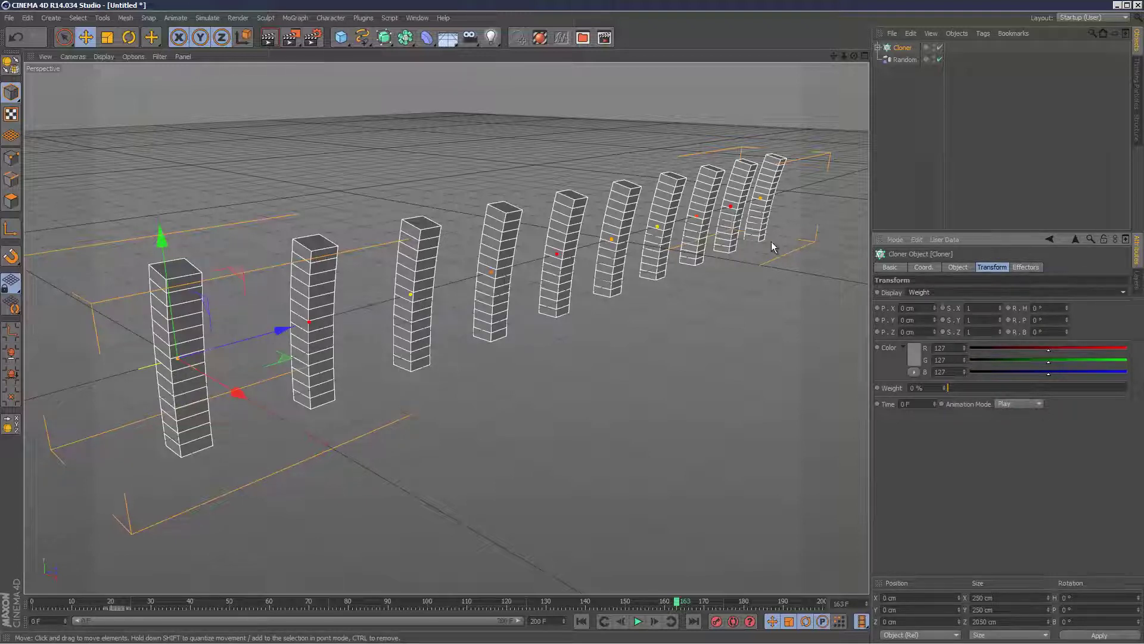
left_click(892, 168)
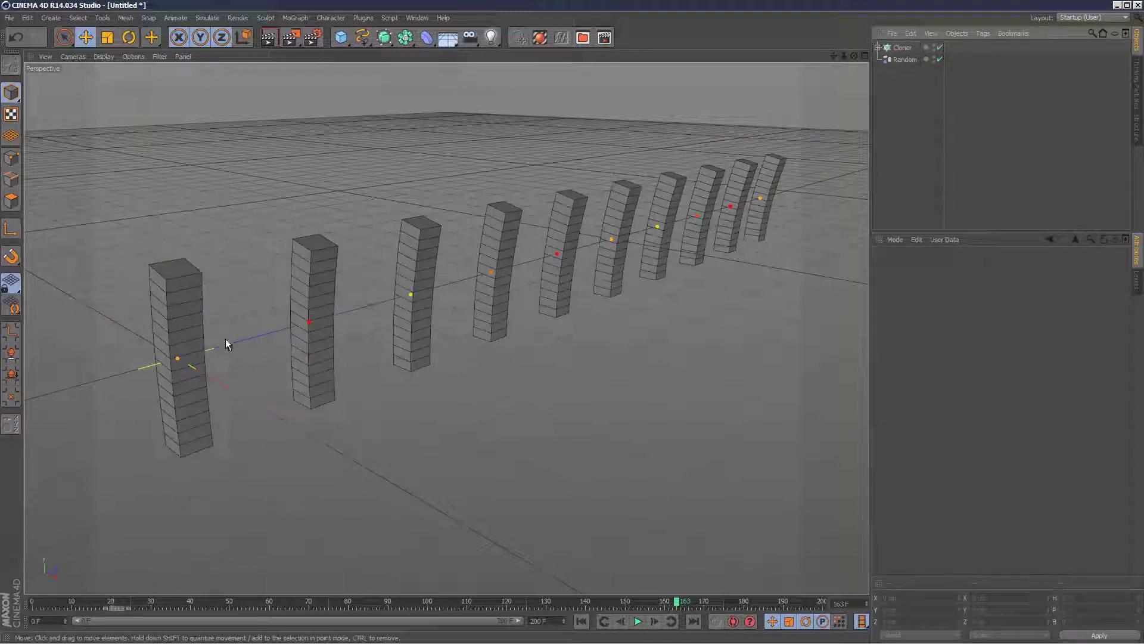
Try varying the Random effector's falloff weight and its Weight Transform
left_click(902, 48)
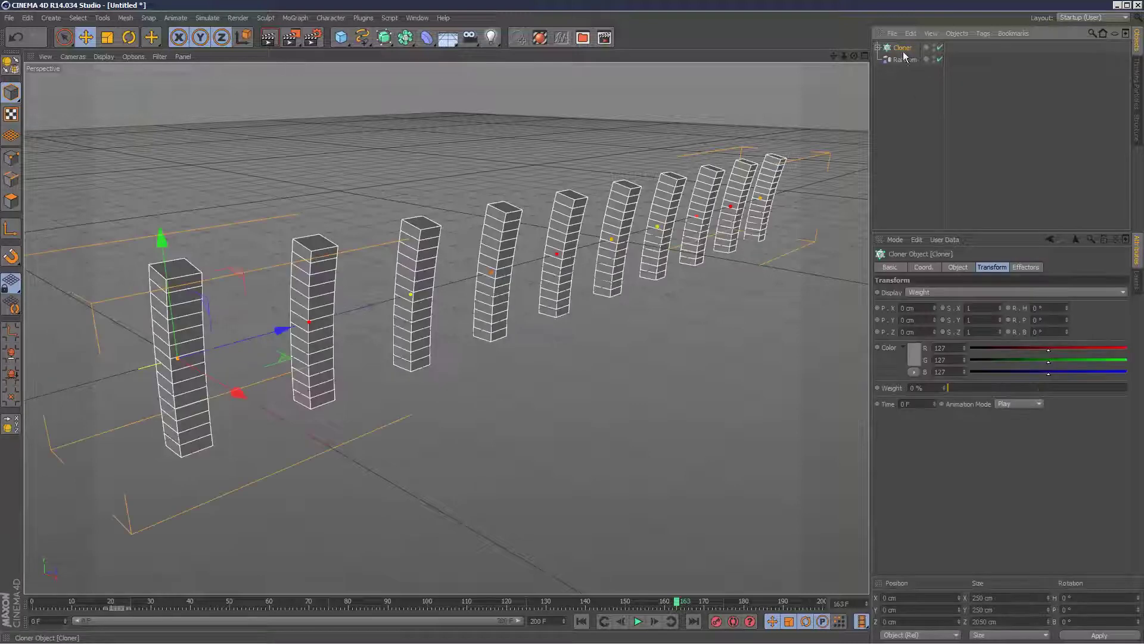
left_click(903, 59)
left_click(1063, 267)
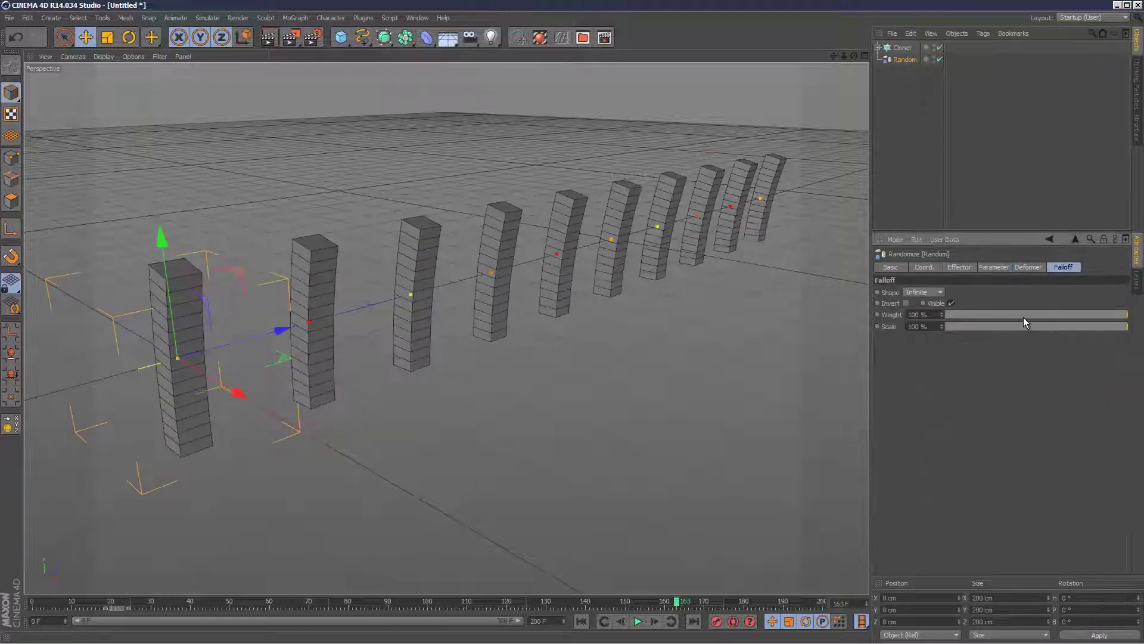
left_click_drag(1024, 314, 1080, 315)
left_click(994, 267)
left_click_drag(1019, 374, 1135, 366)
left_click(1025, 206)
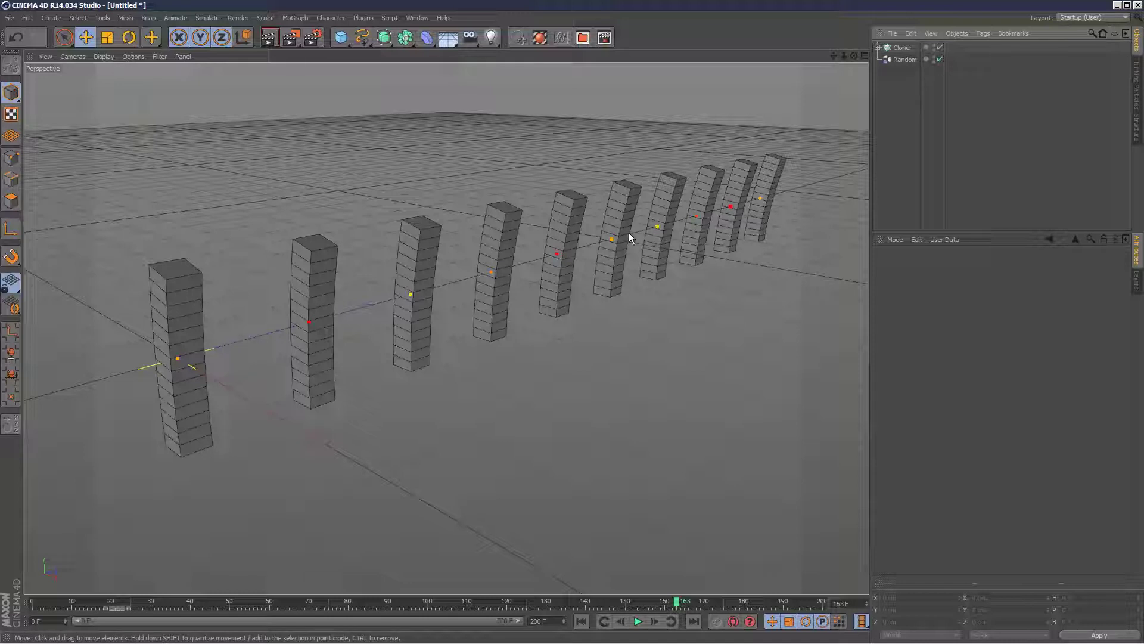
Add a Time effector to the Cloner and place it below the Random effector in the object list
left_click(902, 48)
left_click(295, 18)
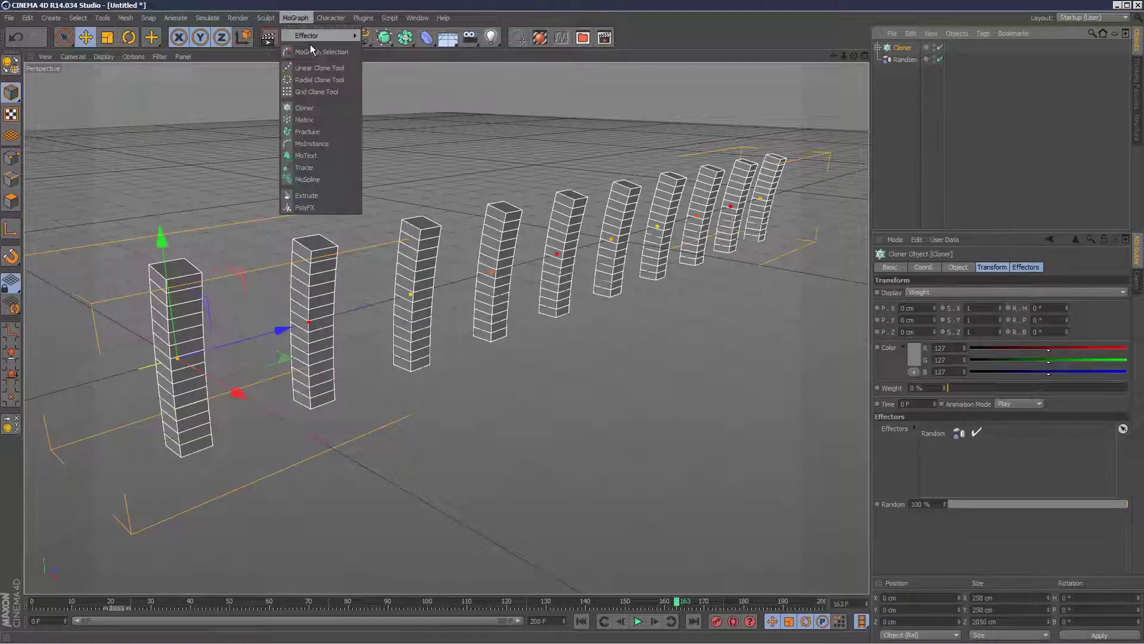
mouse_move(309, 42)
left_click(385, 199)
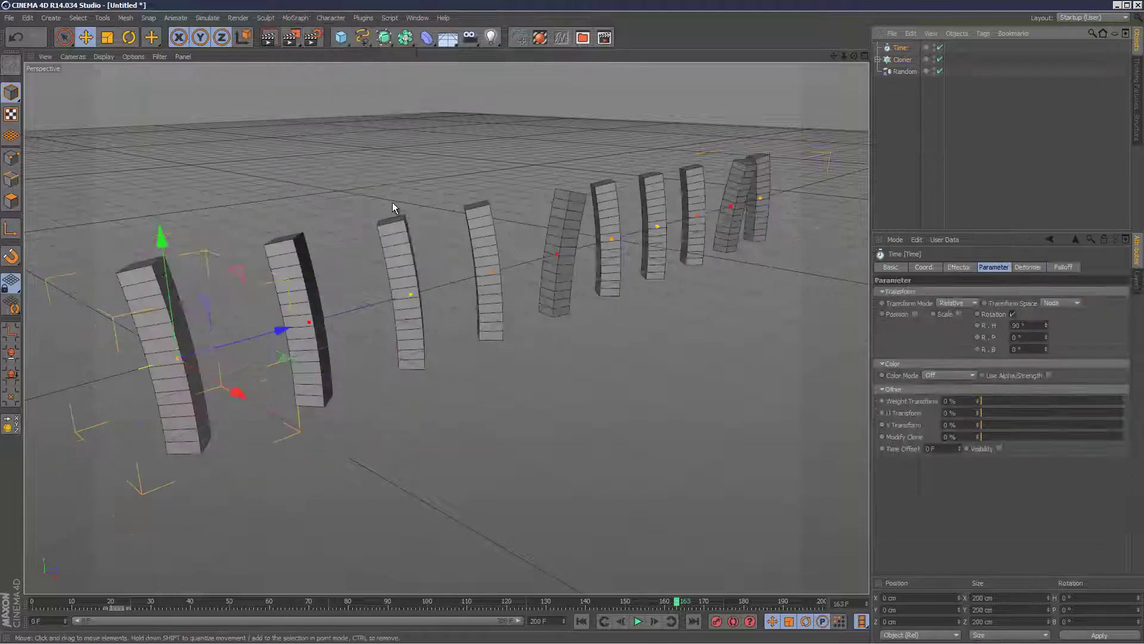
left_click_drag(900, 48, 912, 83)
left_click(904, 97)
Turn off the Time effector's rotation influence and set its Time Offset to 2 F
left_click(901, 72)
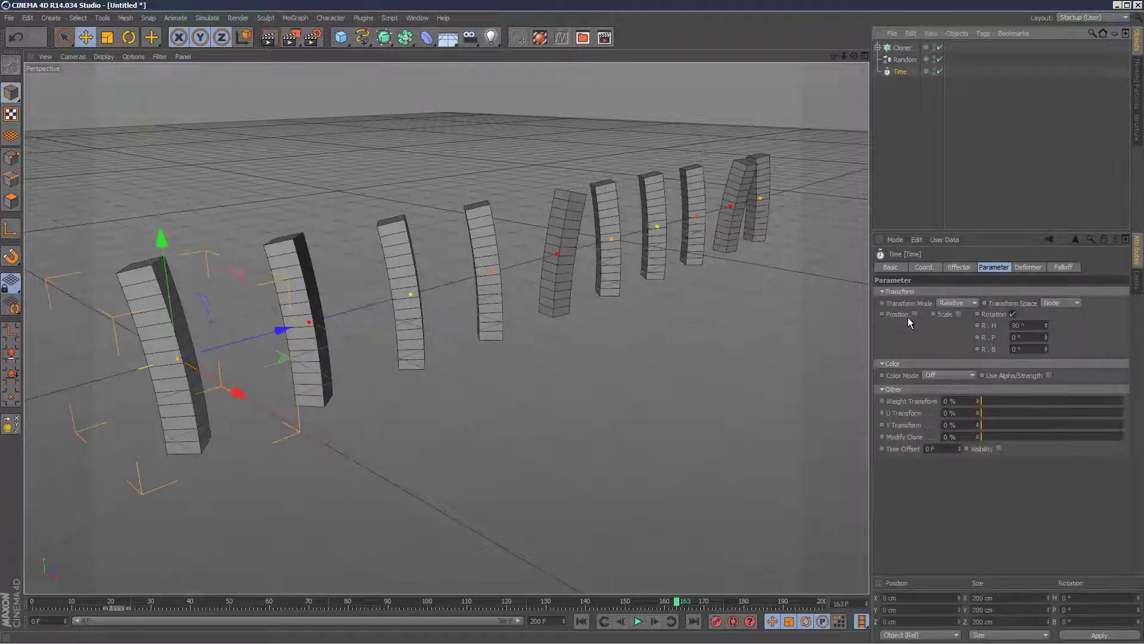
left_click(1012, 313)
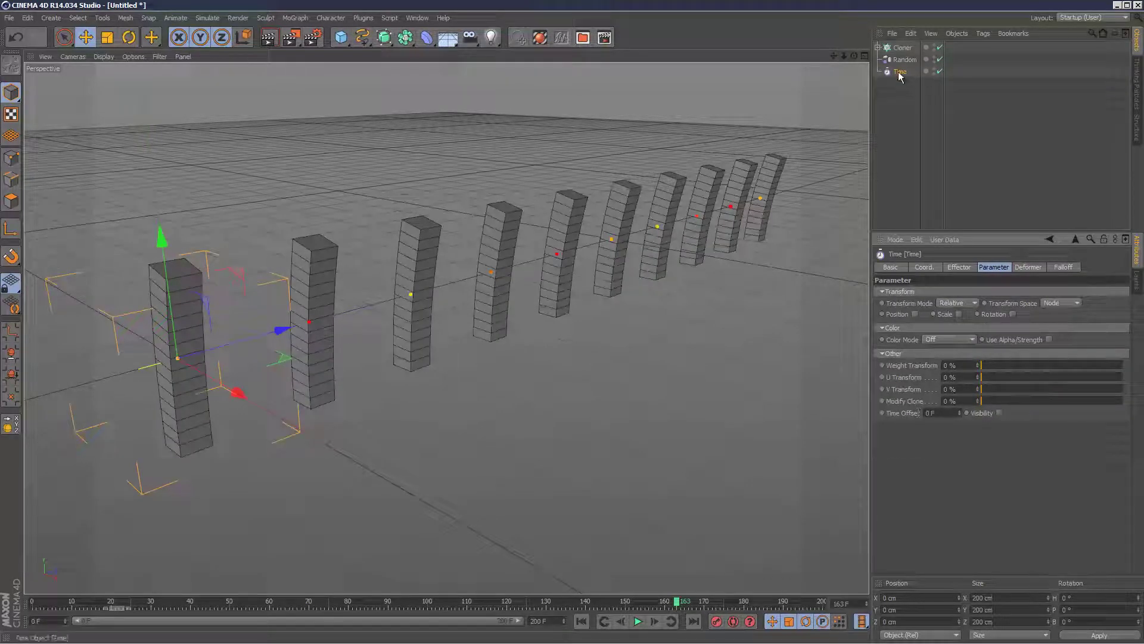
left_click(960, 410)
left_click(959, 410)
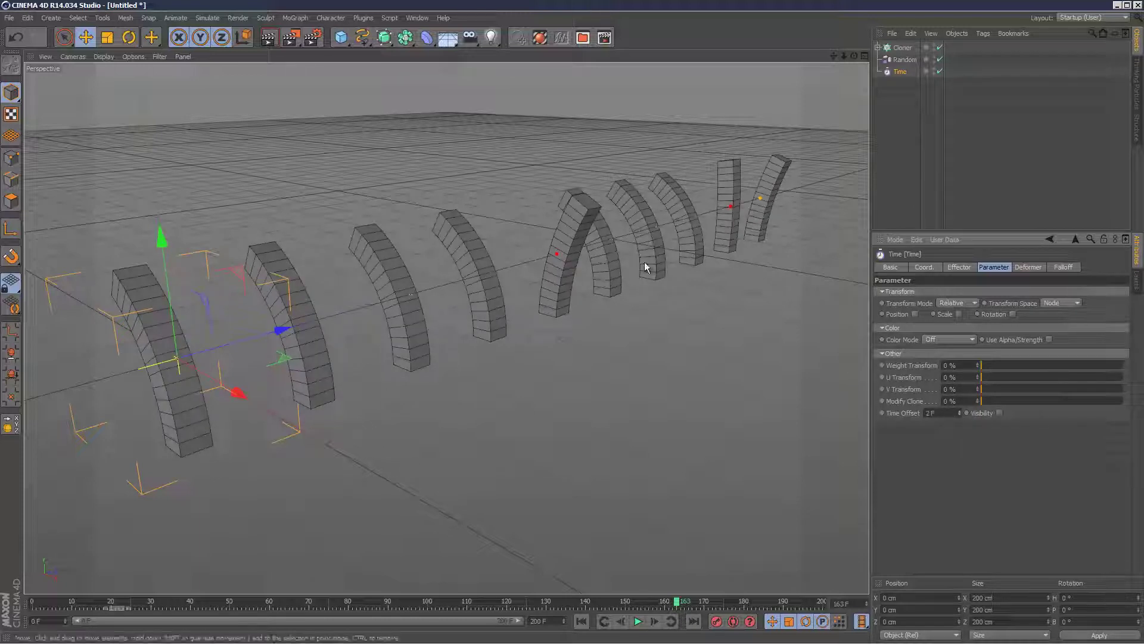
left_click(970, 191)
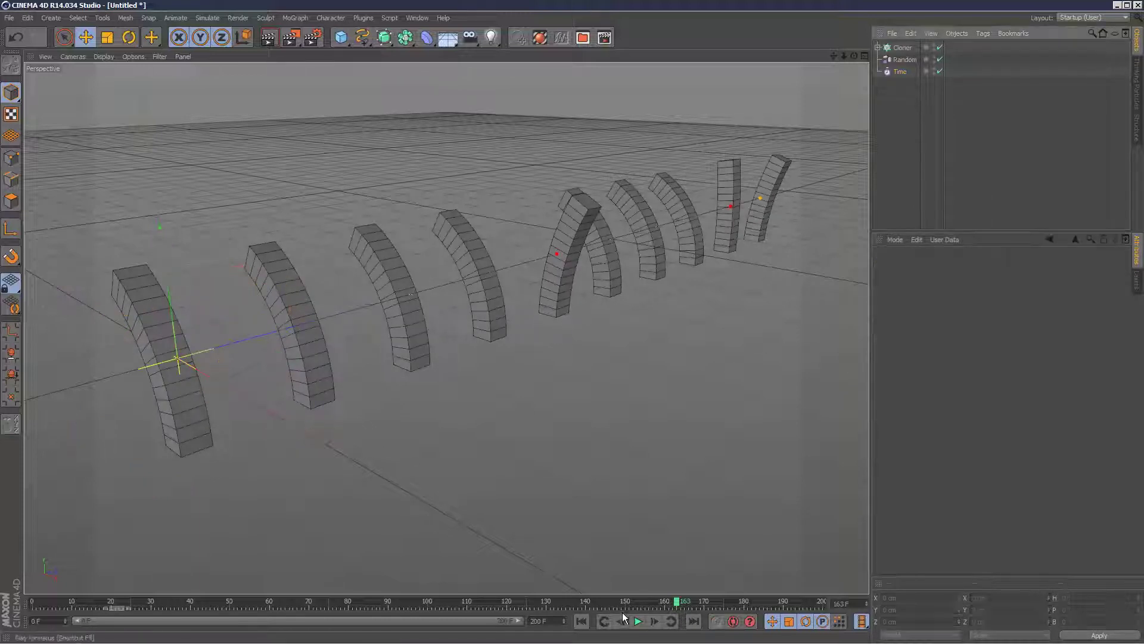
Play the animation and raise the Time effector's Time Offset to 6 F during playback
left_click(638, 620)
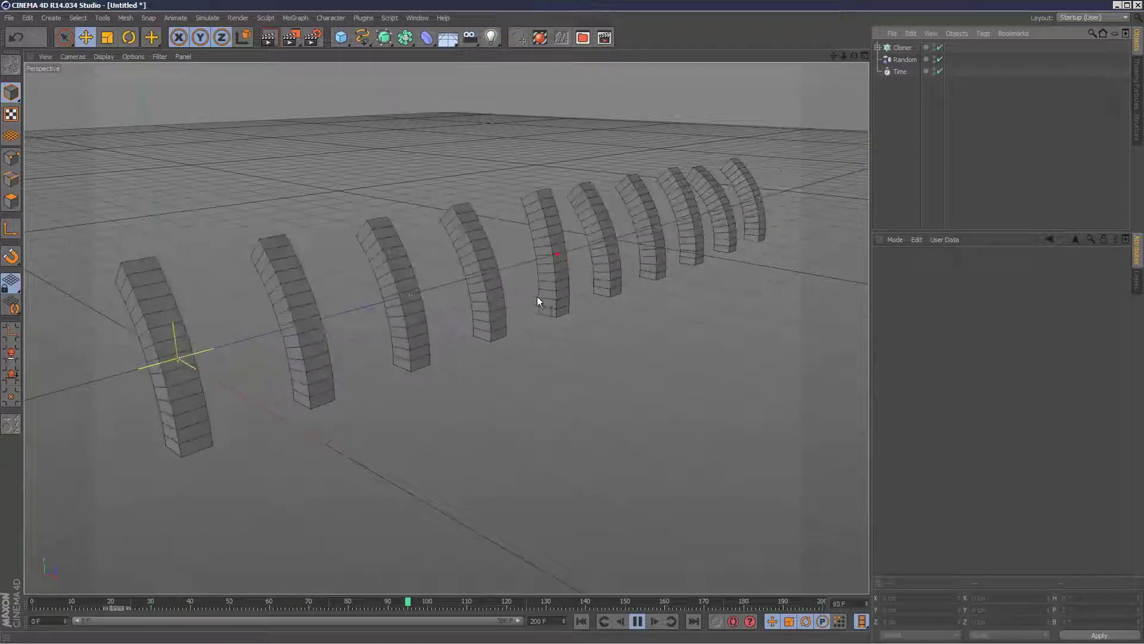
left_click(901, 72)
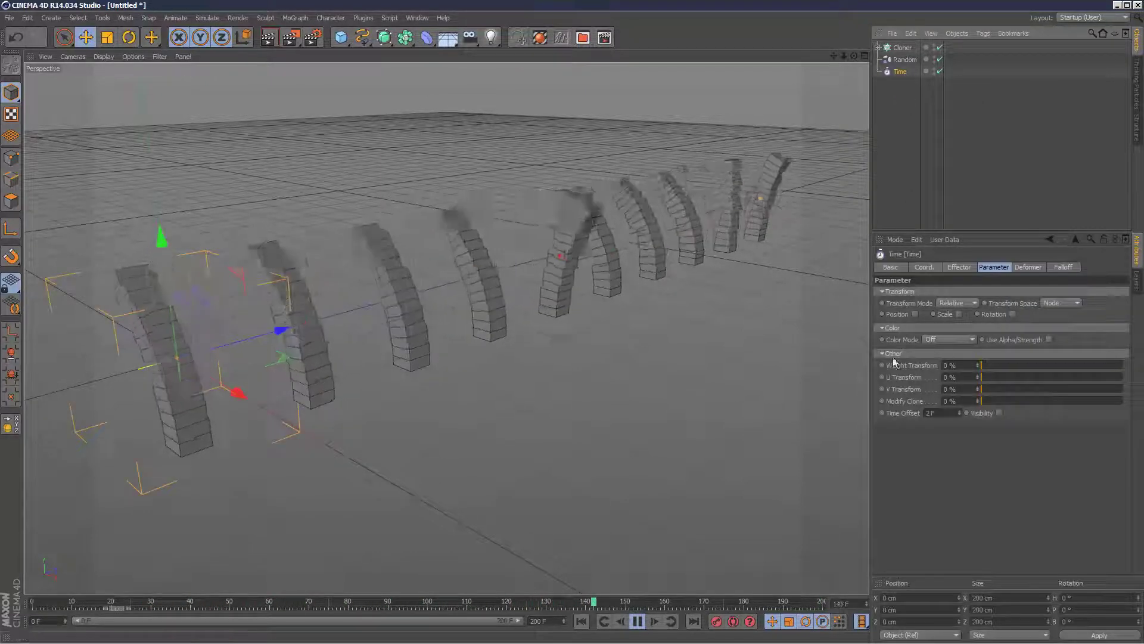
left_click(960, 411)
left_click(960, 411)
left_click(960, 411)
left_click(960, 411)
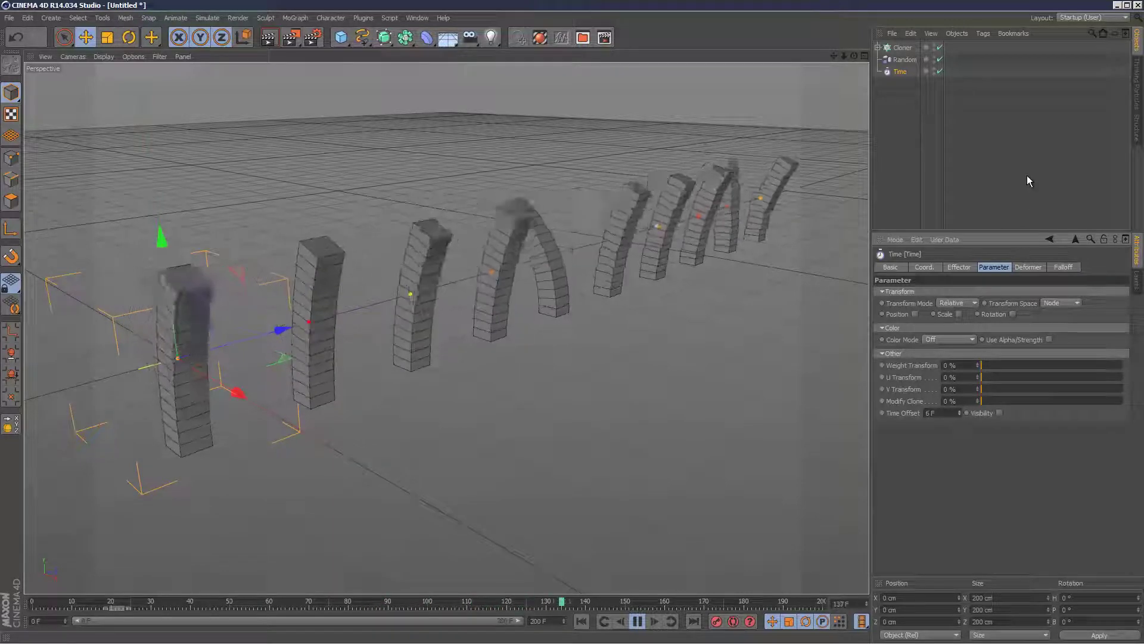
left_click(1028, 175)
Lower the Random effector's Weight Transform to 0% and restore it to 100% to compare the clones' timing during playback
left_click(898, 60)
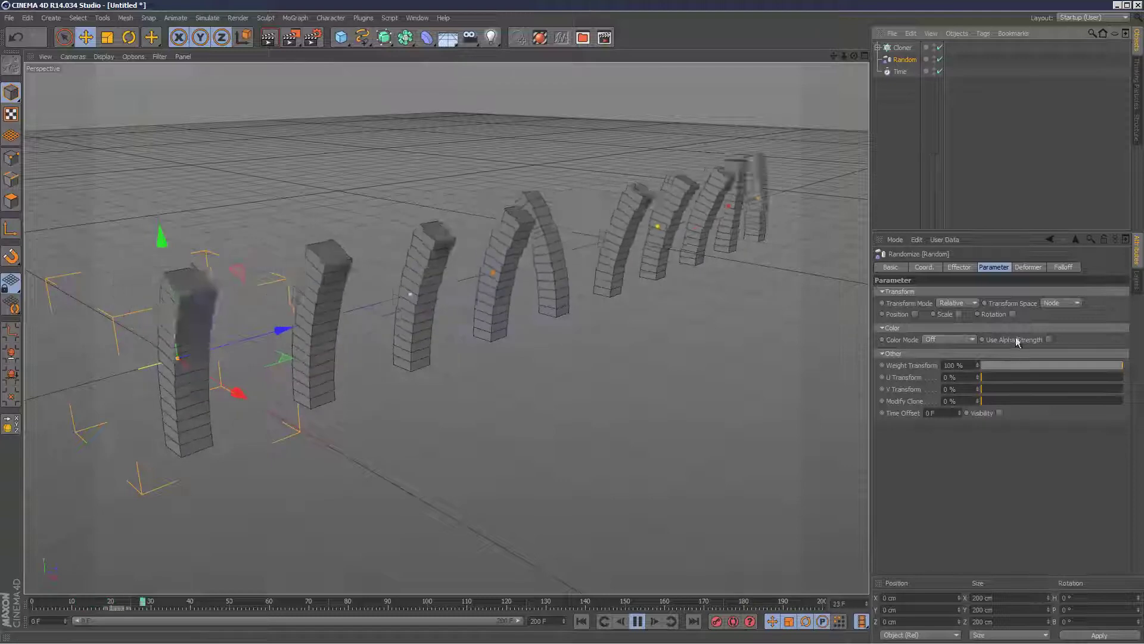
left_click(1025, 267)
left_click(1023, 270)
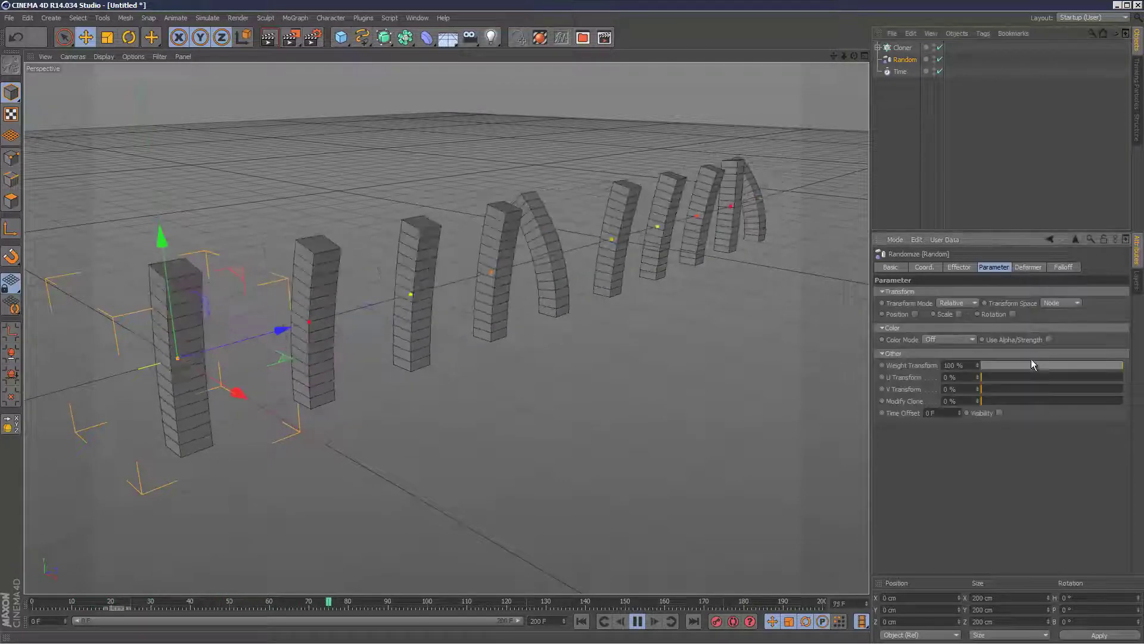
left_click_drag(1033, 365, 980, 364)
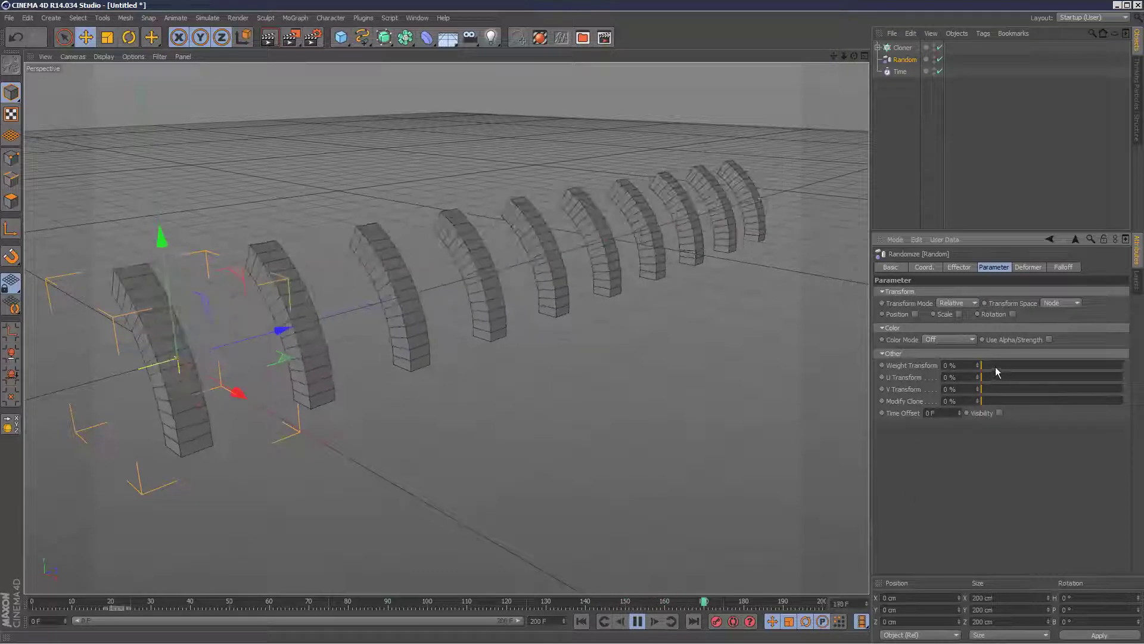
left_click_drag(995, 366, 1125, 366)
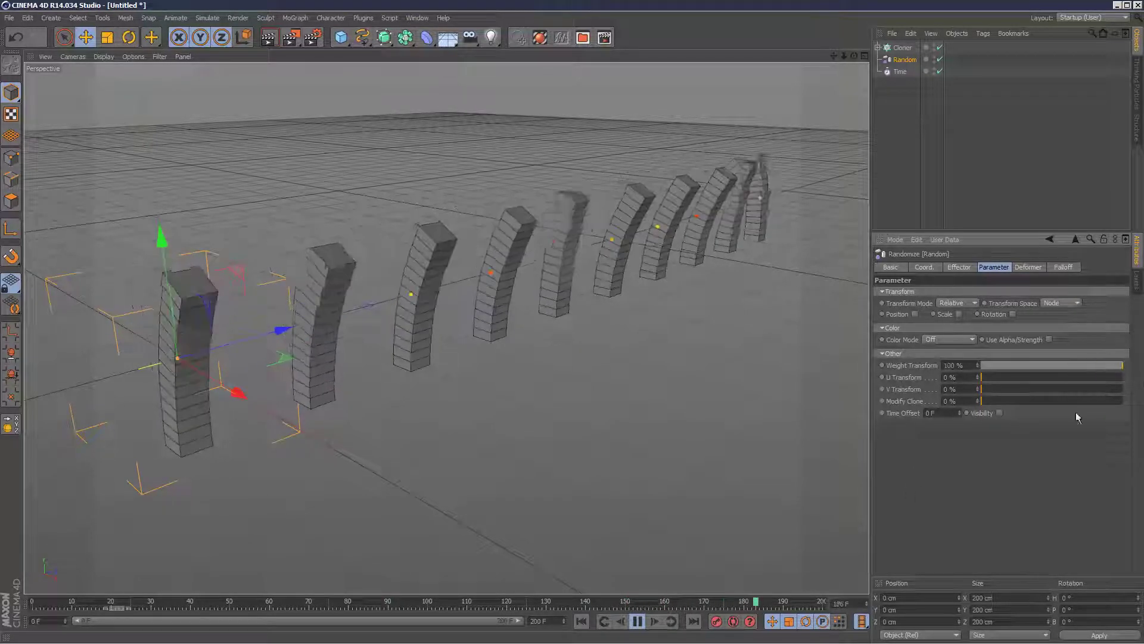
left_click(1013, 174)
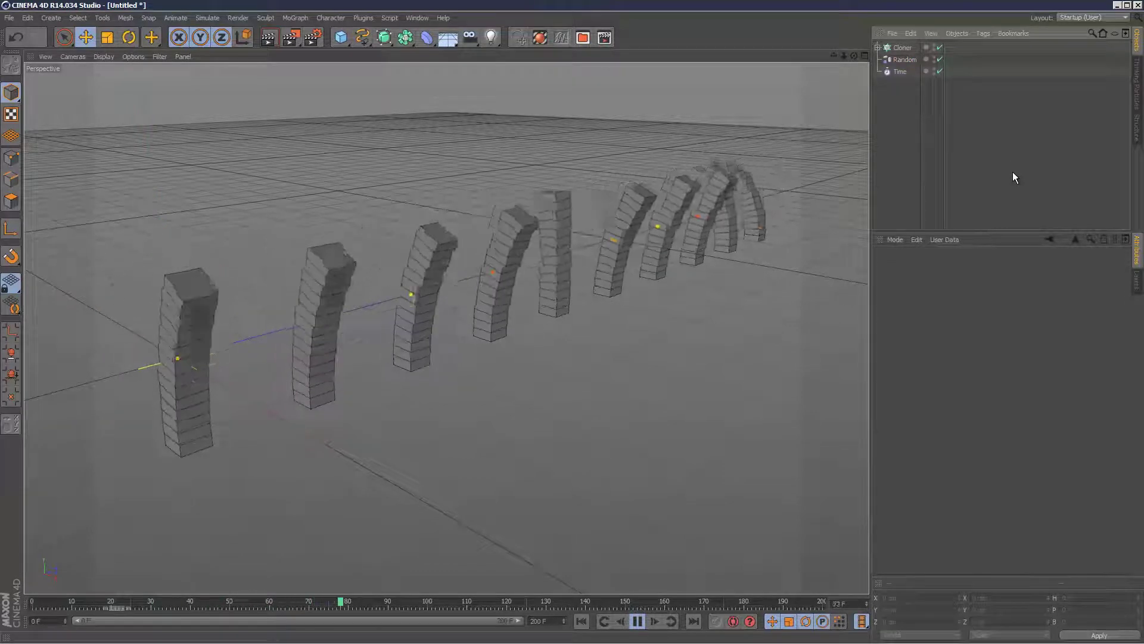
Try changing the Random effector's falloff weight during playback and return to its parameter settings
left_click(905, 60)
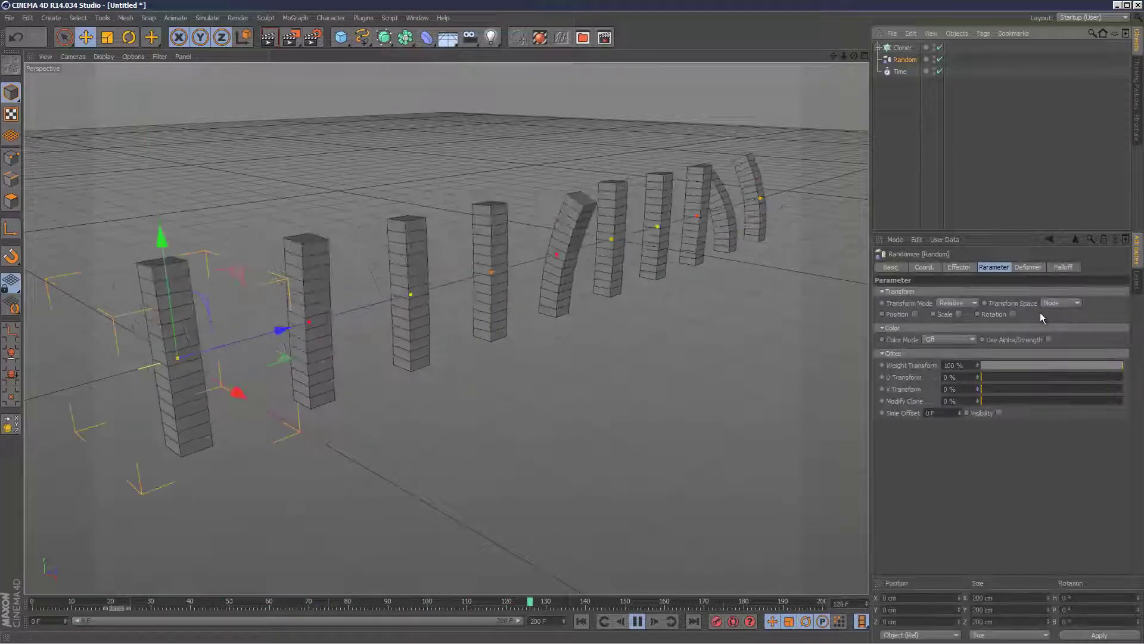
left_click(1028, 267)
left_click(1064, 267)
left_click_drag(1025, 314, 1099, 312)
left_click(1033, 267)
left_click(993, 267)
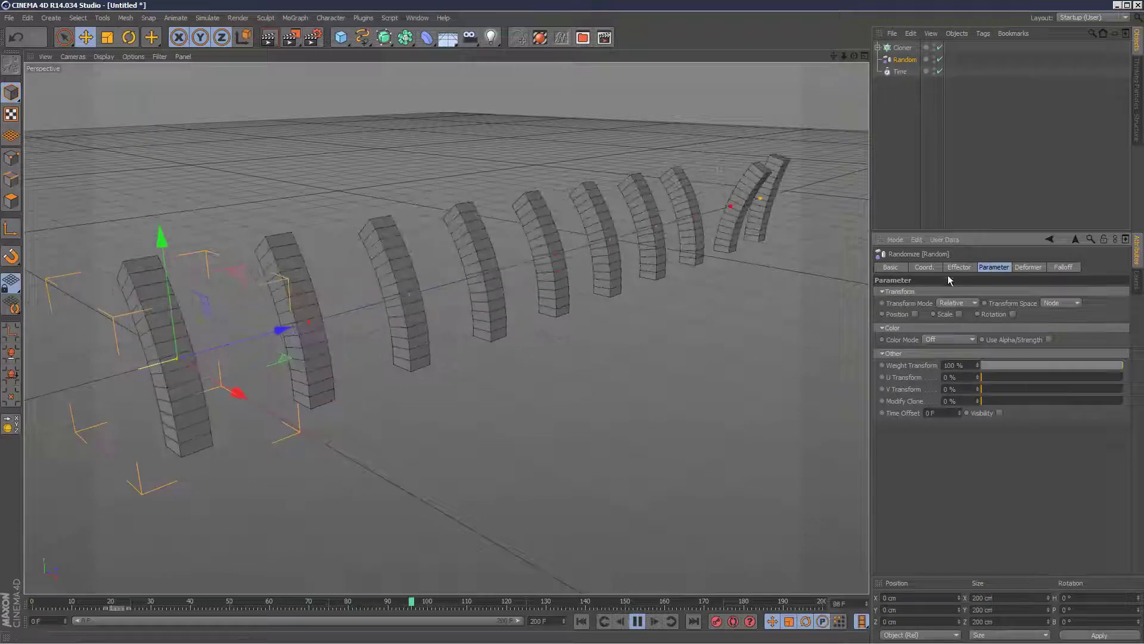
Set the Random effector's Time Offset to 9 F and deselect it
double_click(959, 410)
left_click_drag(960, 411, 959, 406)
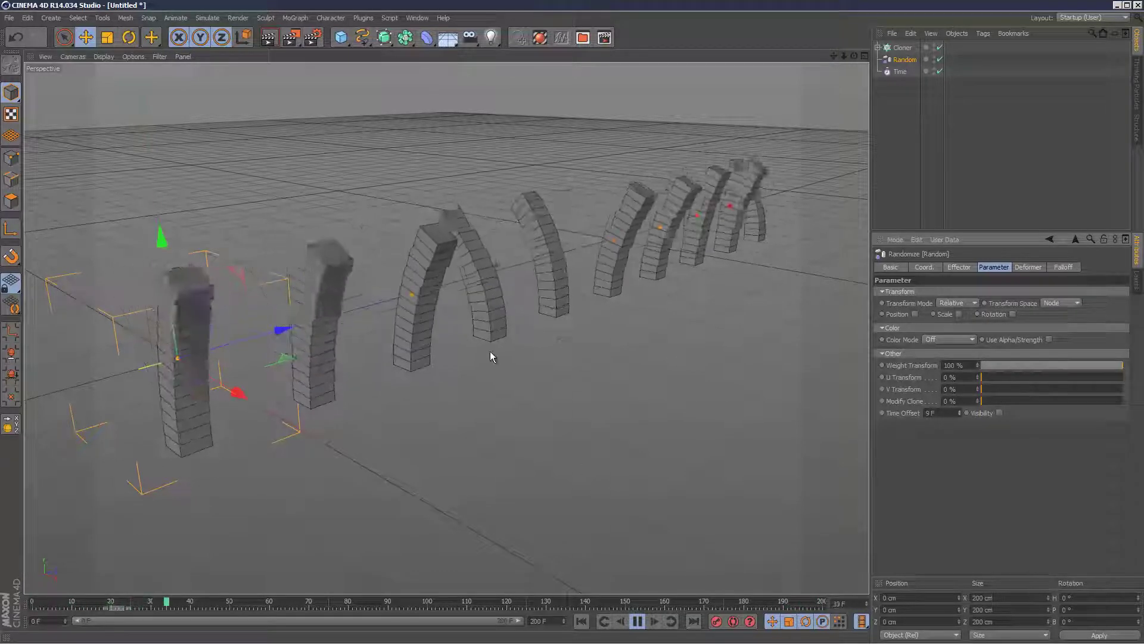
left_click(993, 156)
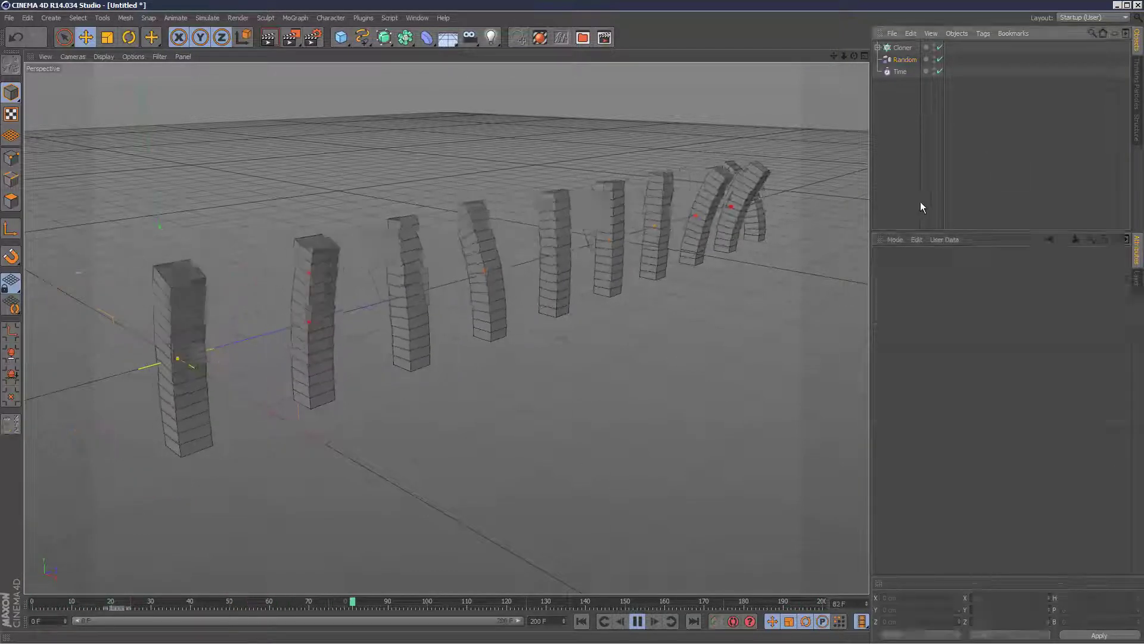